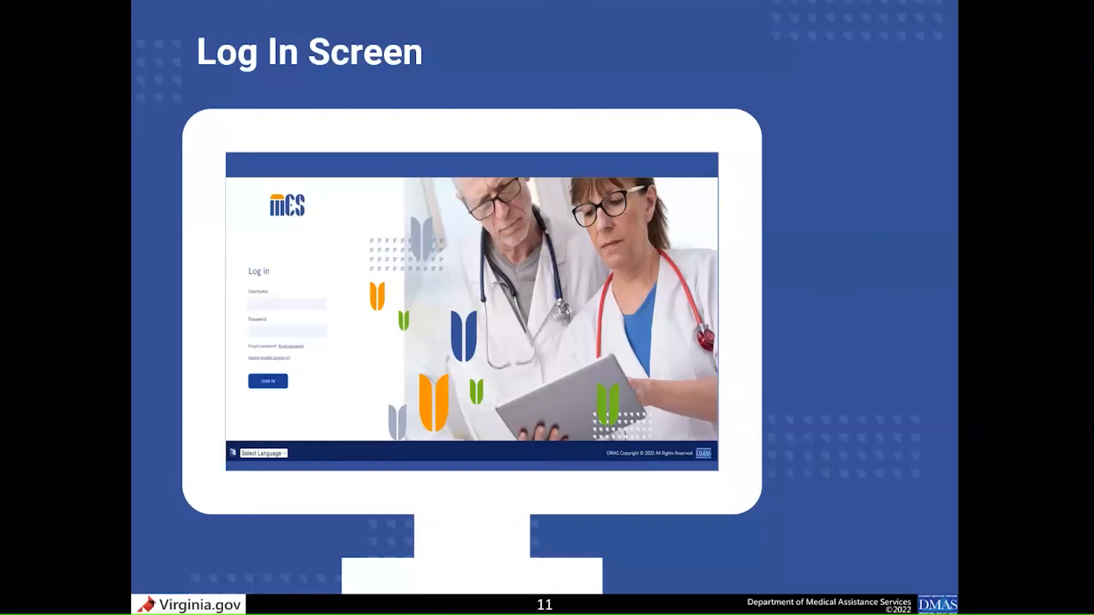
key(Right)
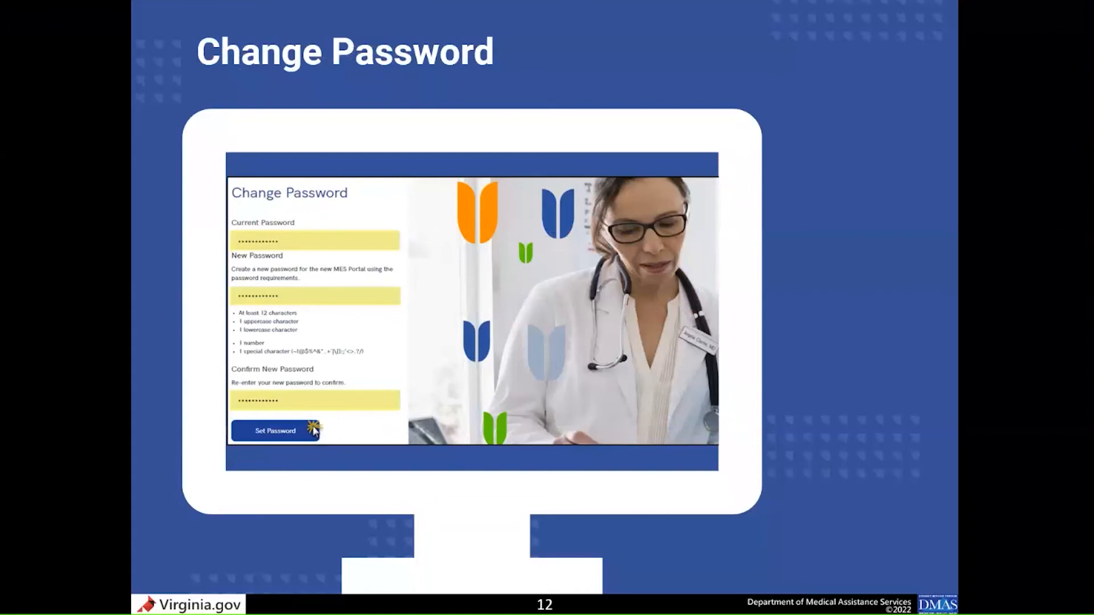
key(Right)
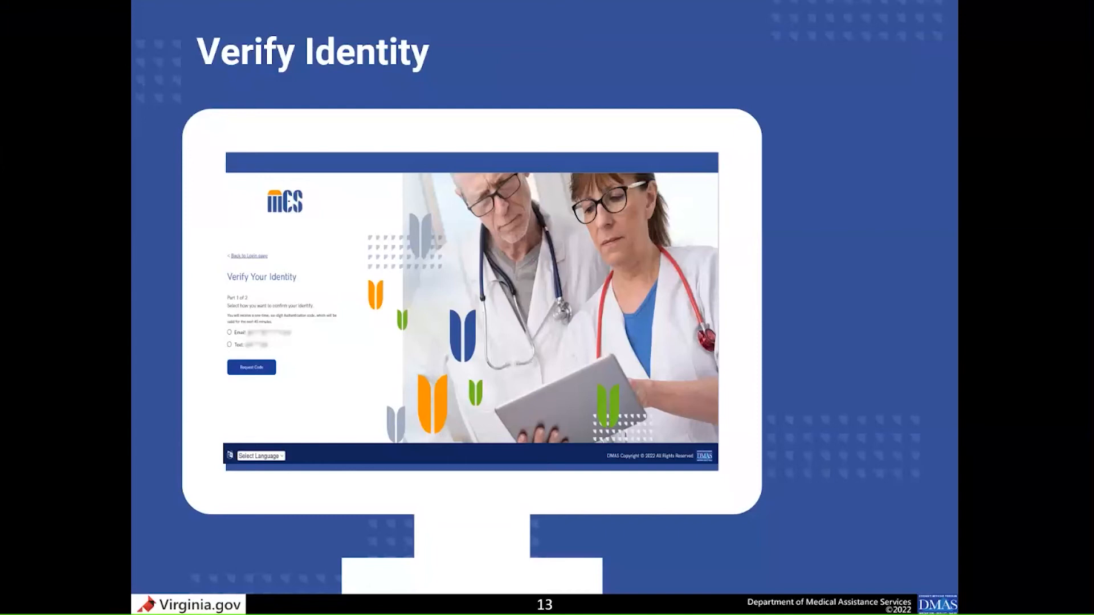
key(Right)
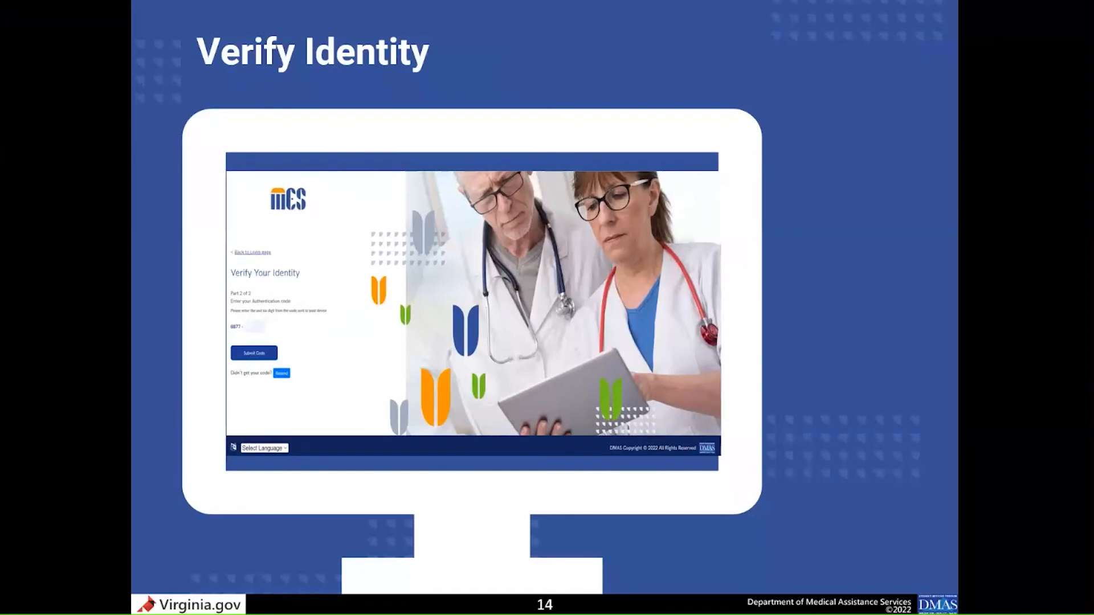
key(Right)
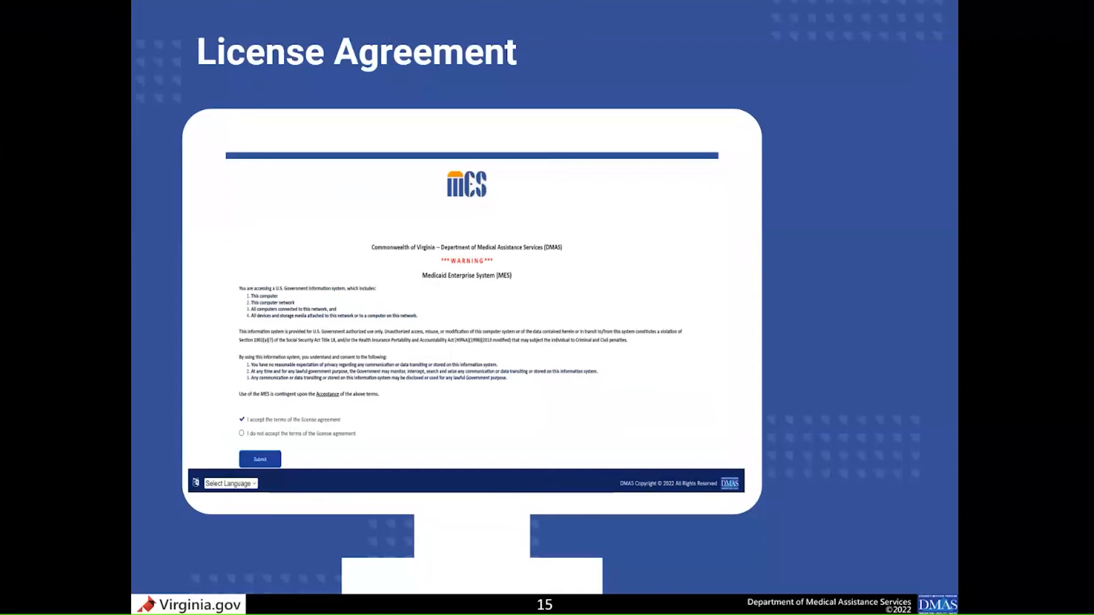
key(Right)
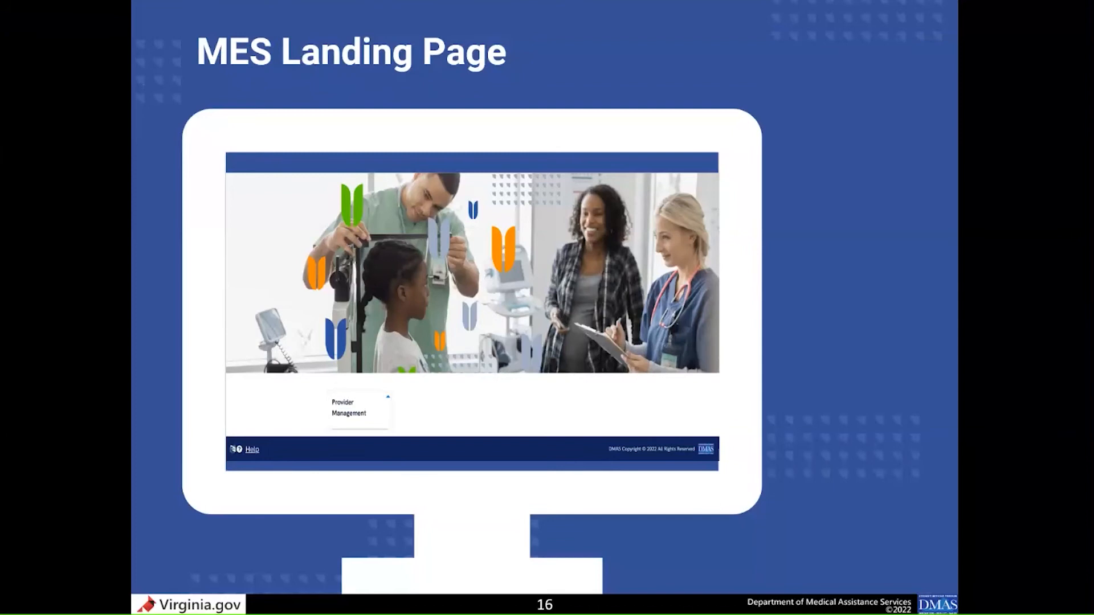
key(Right)
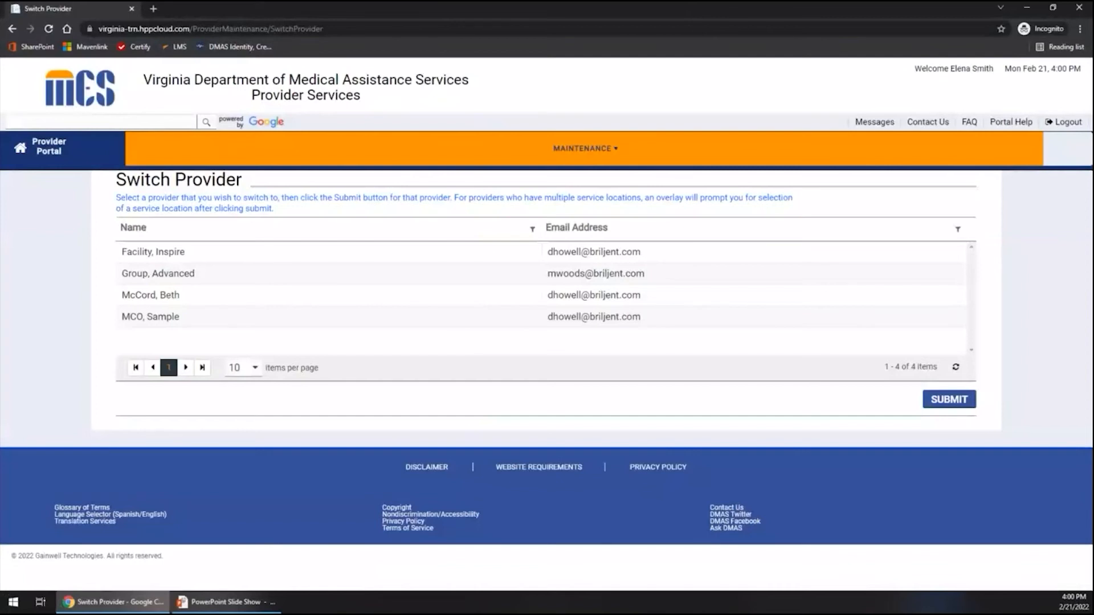
Switch to the provider "Group, Advanced" and choose its first listed service location to work on.
click(187, 274)
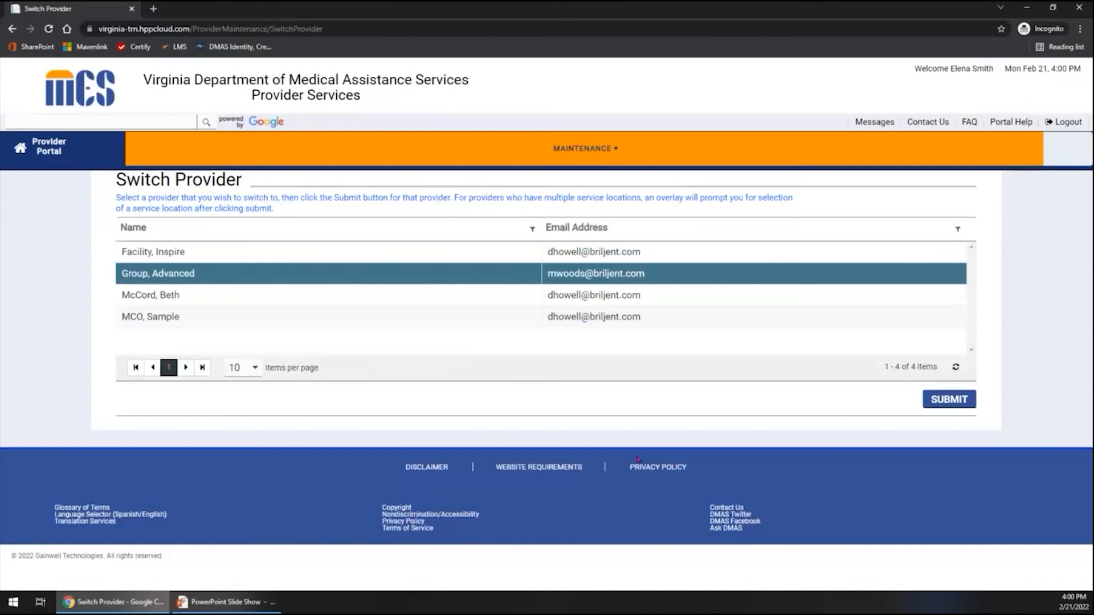
click(948, 401)
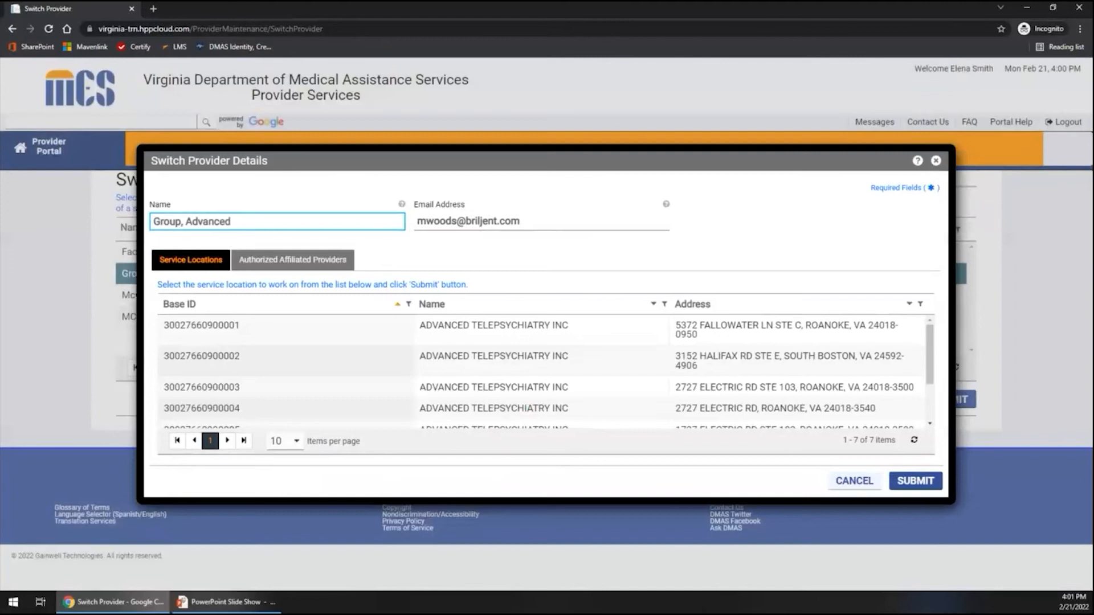
click(263, 339)
click(915, 480)
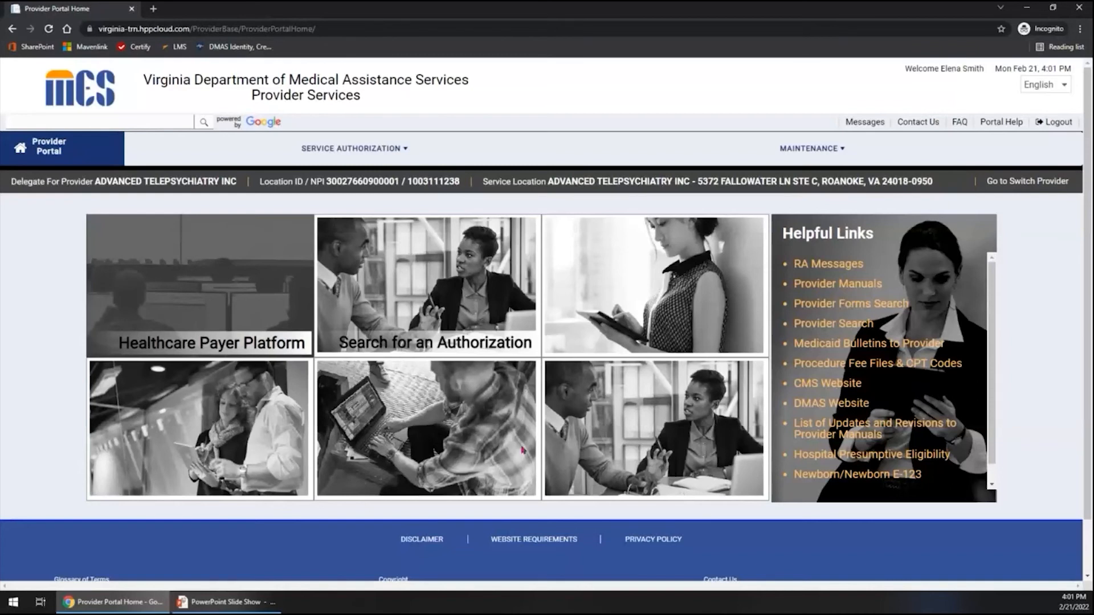
Switch from the group to the individual provider listed directly below it on the Switch Provider page.
click(1030, 192)
click(1026, 183)
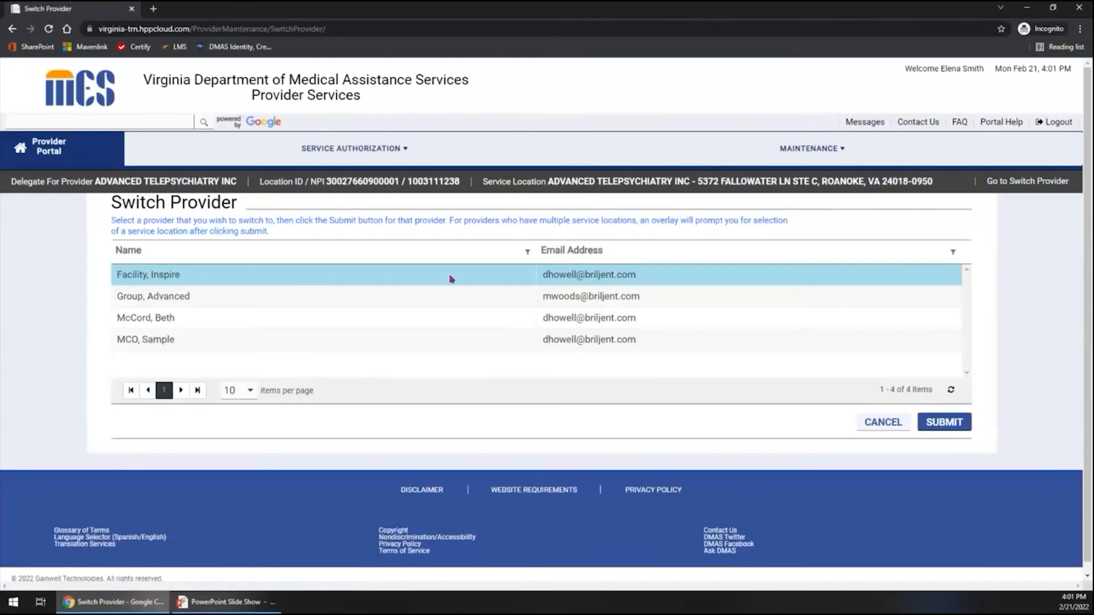
click(249, 316)
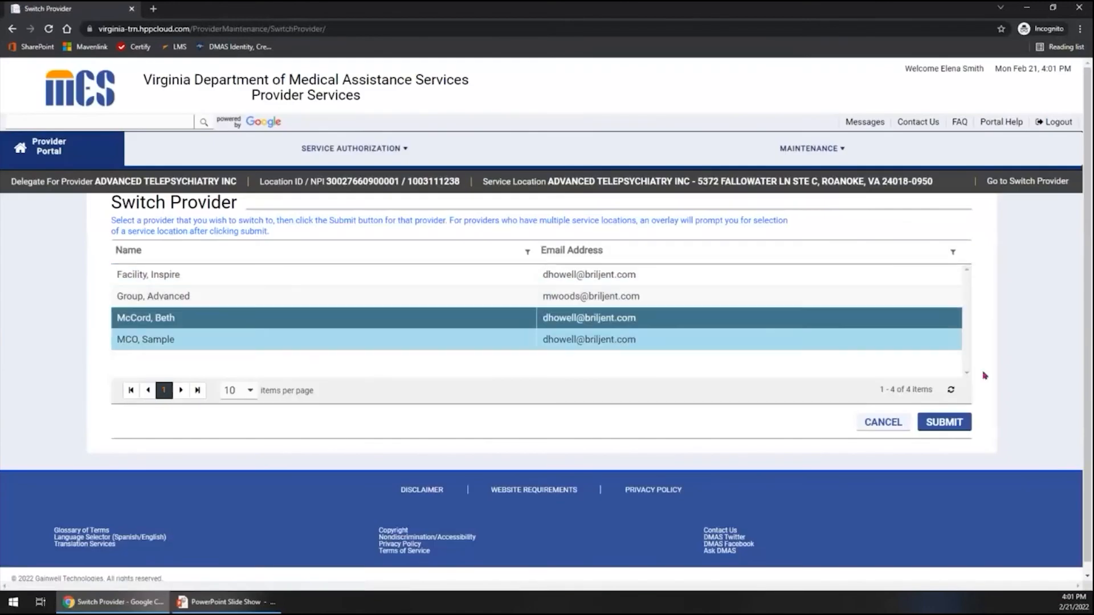
click(944, 425)
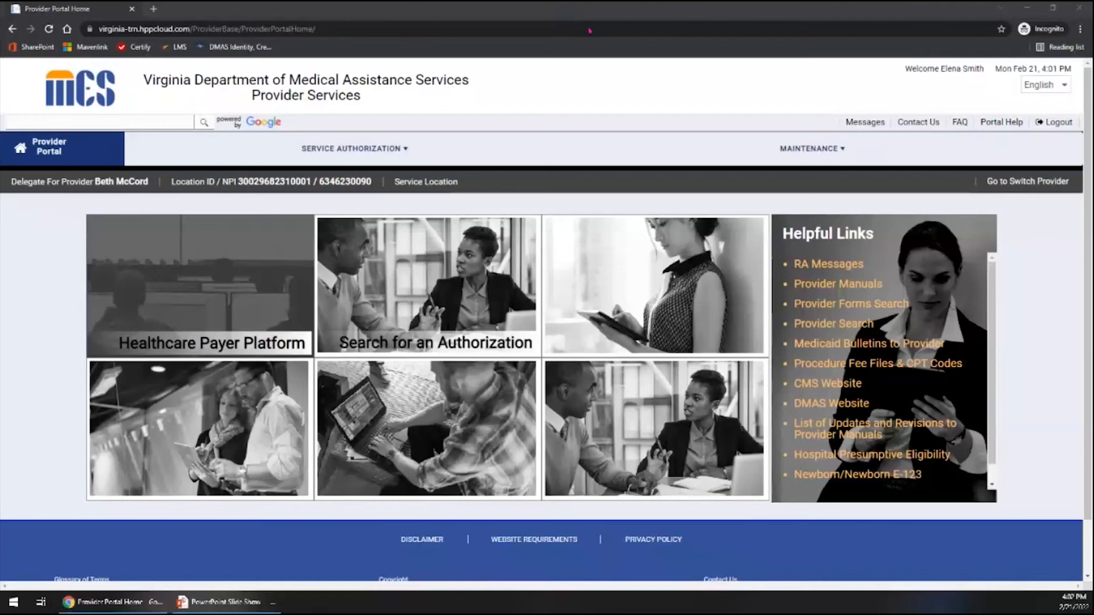
Submit the Switch Provider page with No chosen for managing the affiliations associated with the Group/Facility.
key(alt+Tab)
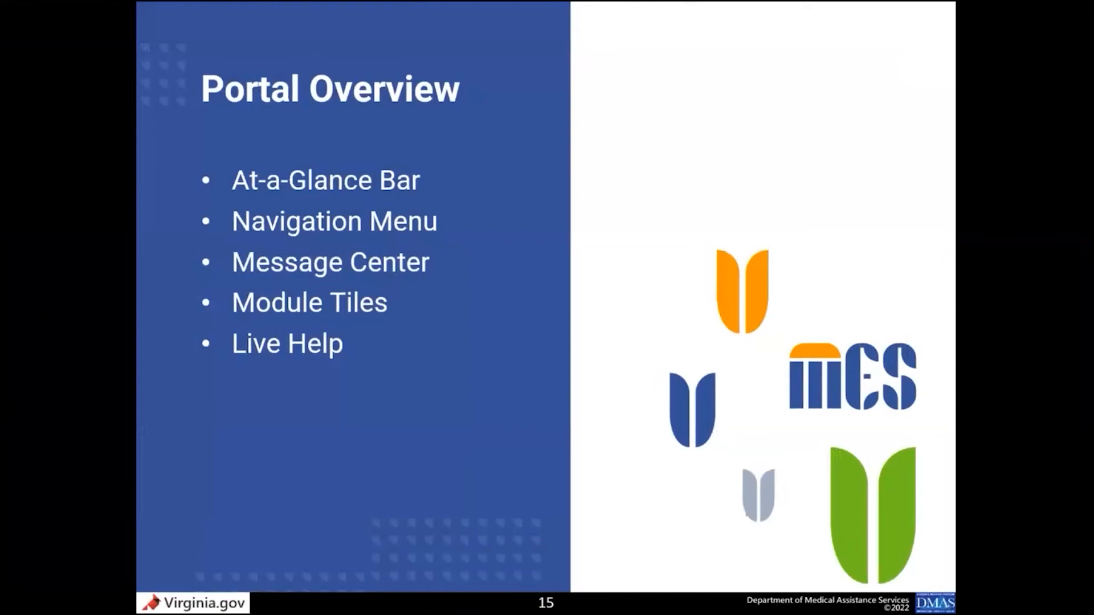
key(alt+Tab)
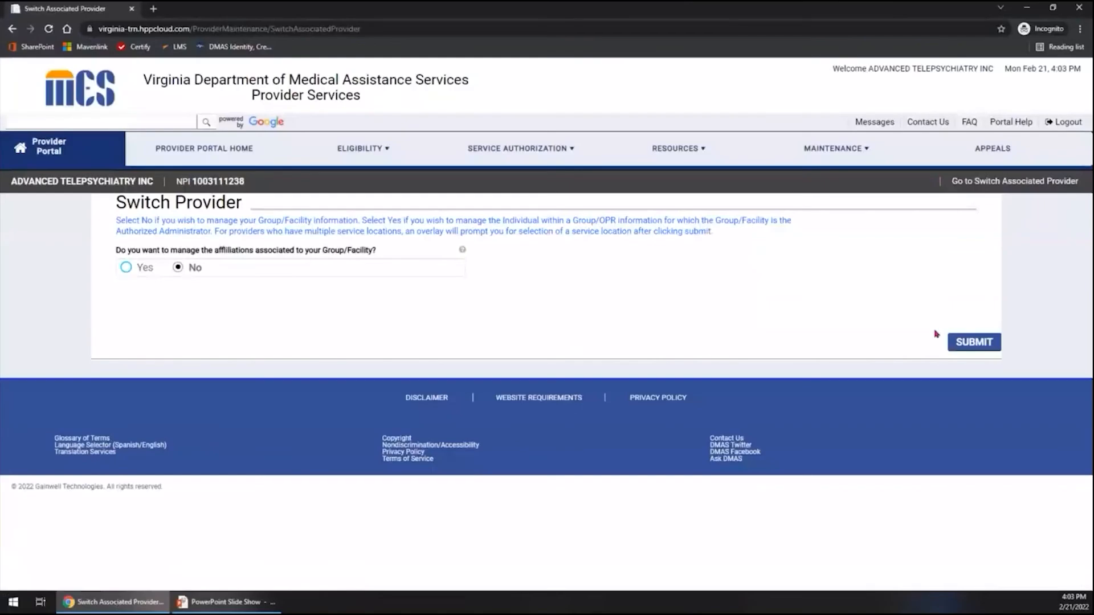
click(972, 342)
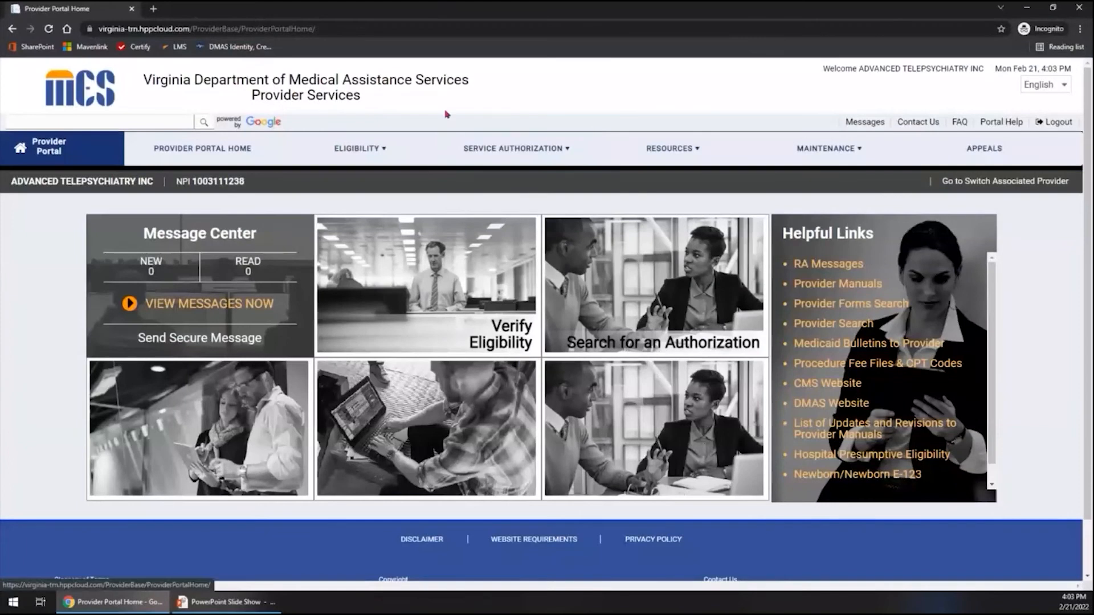
key(ctrl)
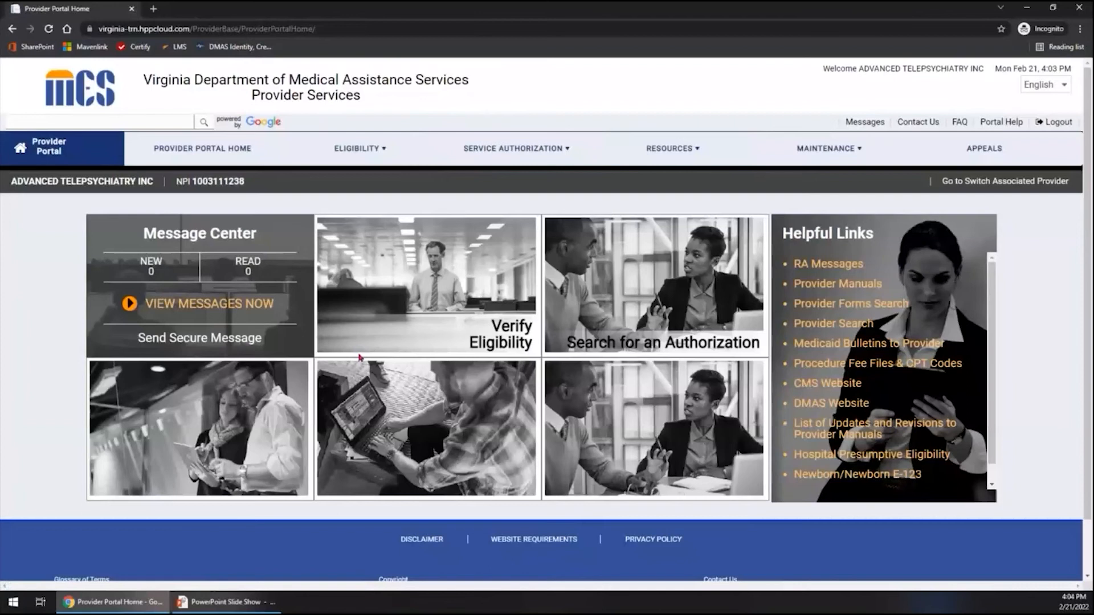
click(860, 123)
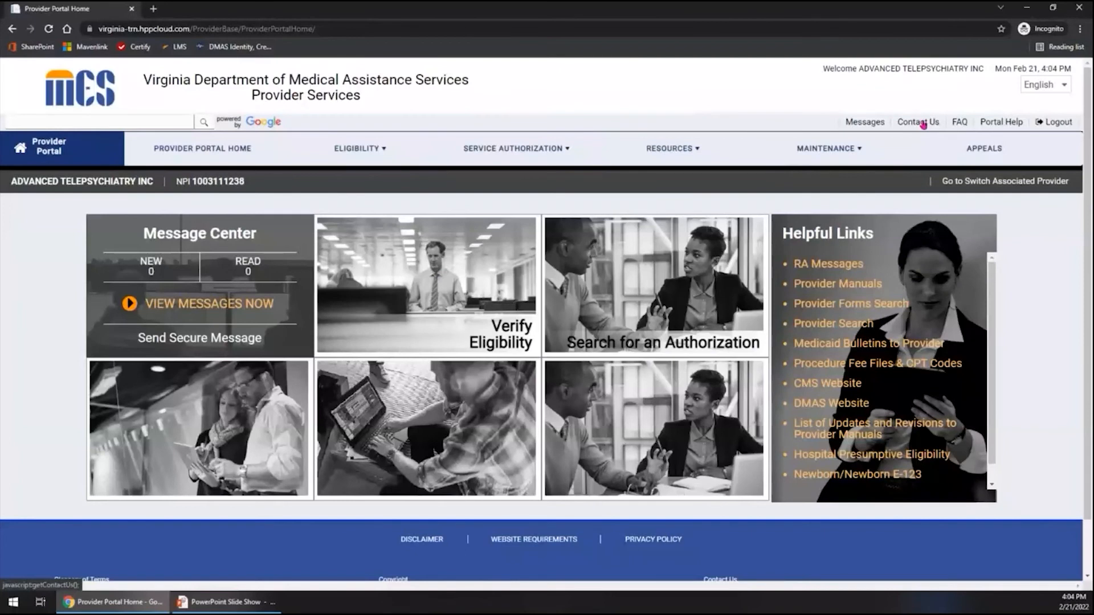
click(960, 123)
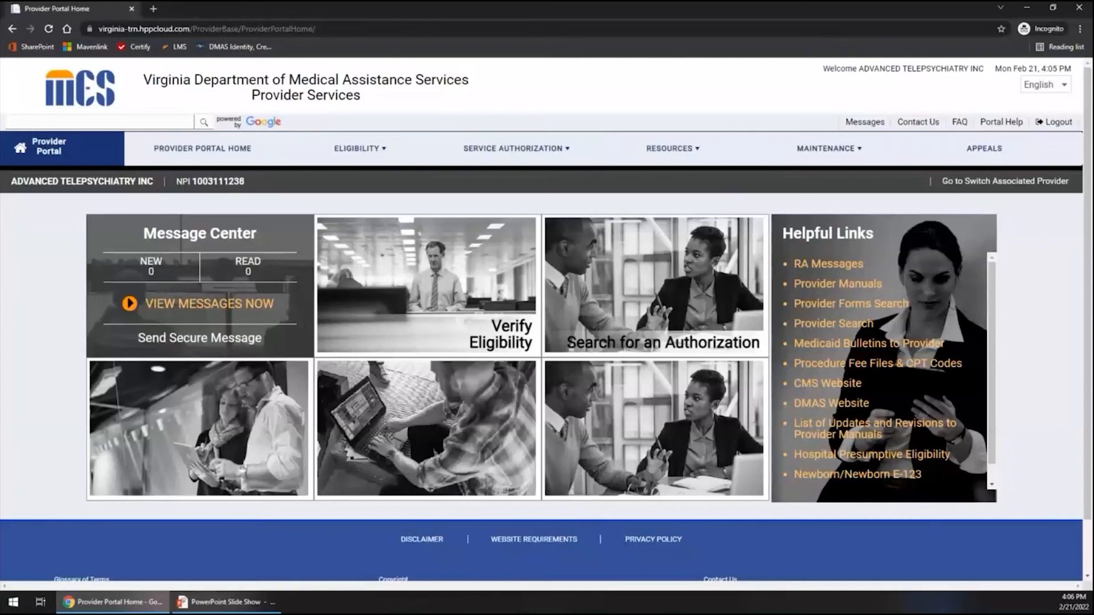
Start a new secure message in the Message Center and set its service location to the South Boston site.
click(202, 307)
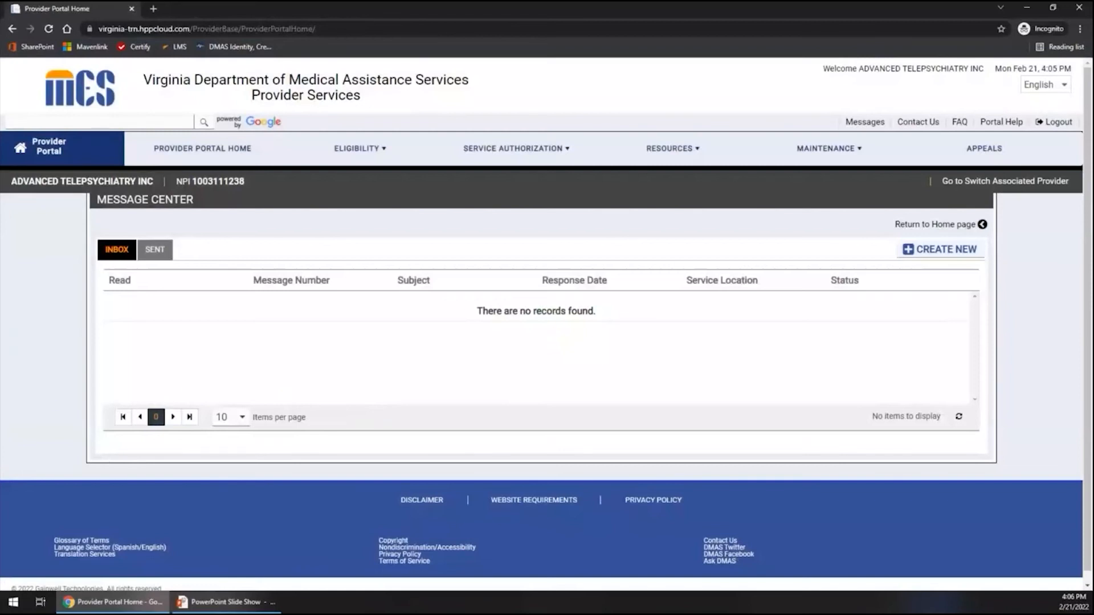
click(924, 256)
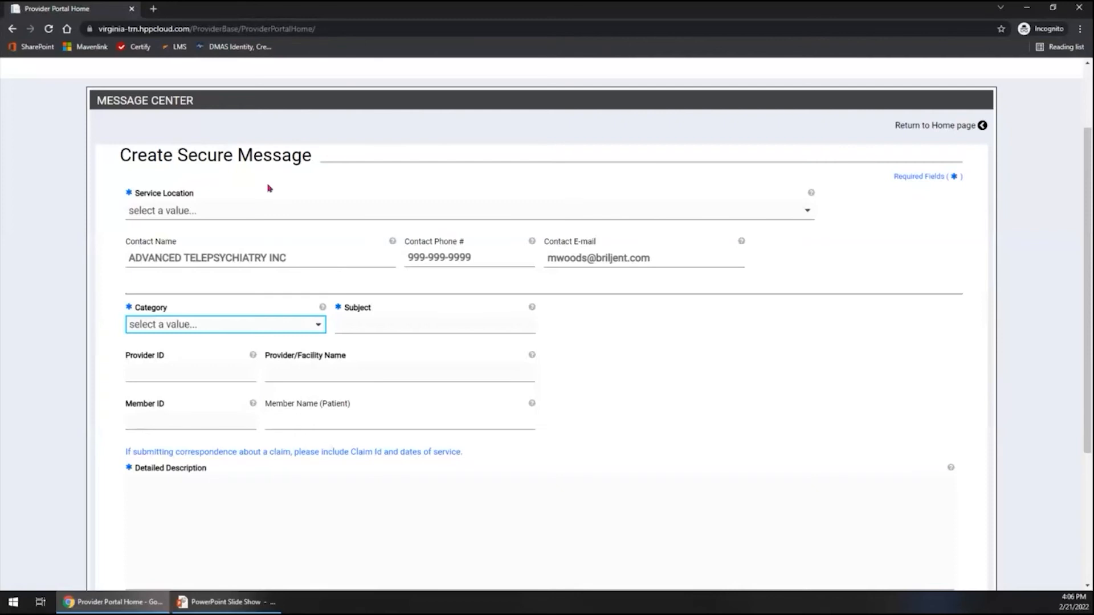
click(253, 215)
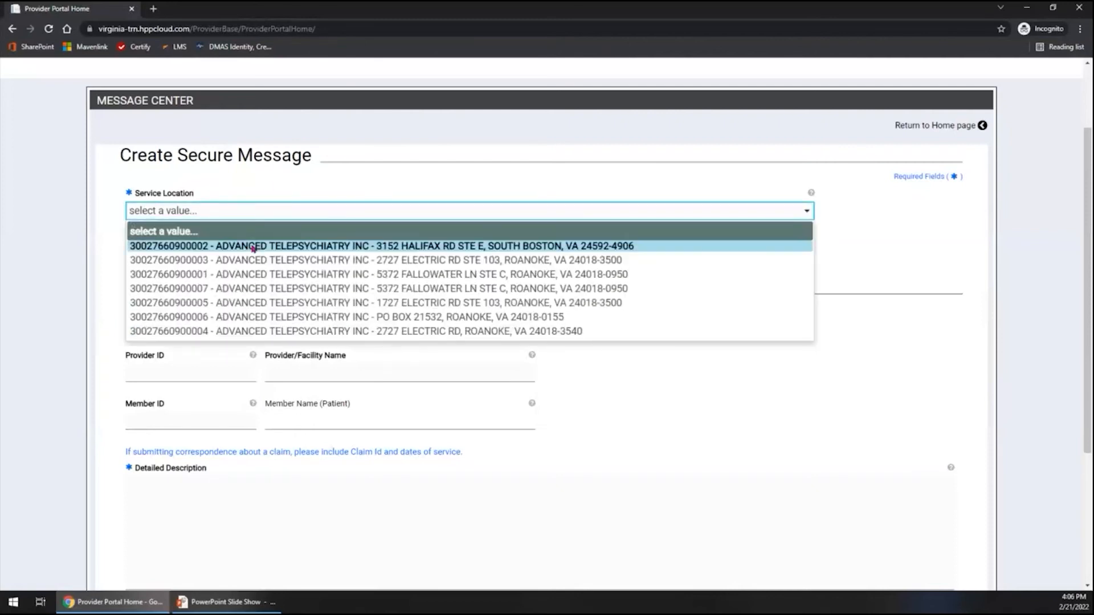
click(253, 247)
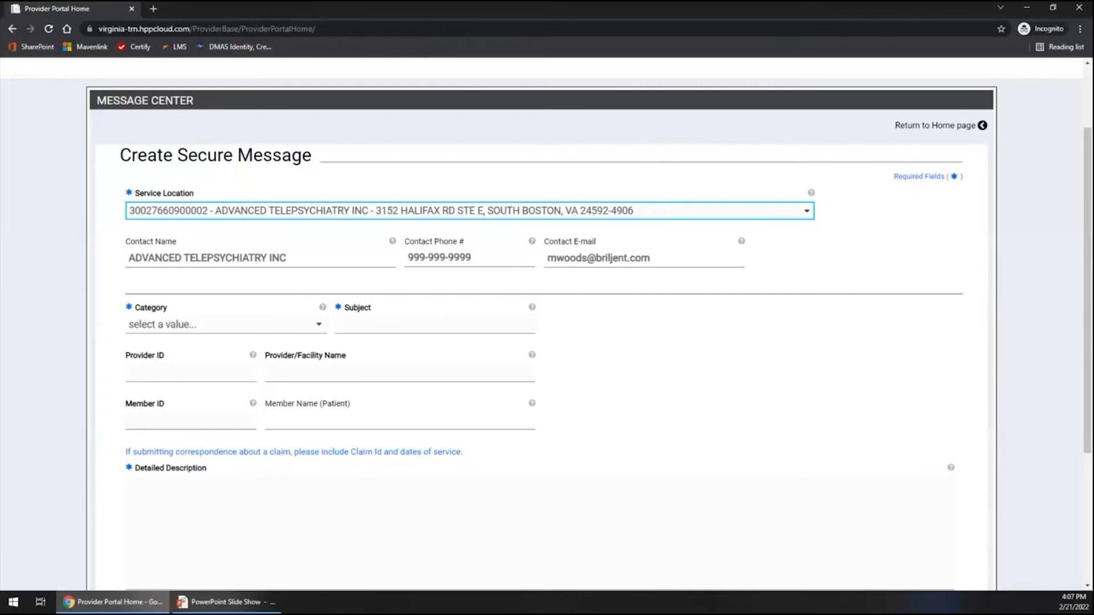
Set the secure message's category to Other and its reason code to Letter Received.
click(230, 323)
click(208, 390)
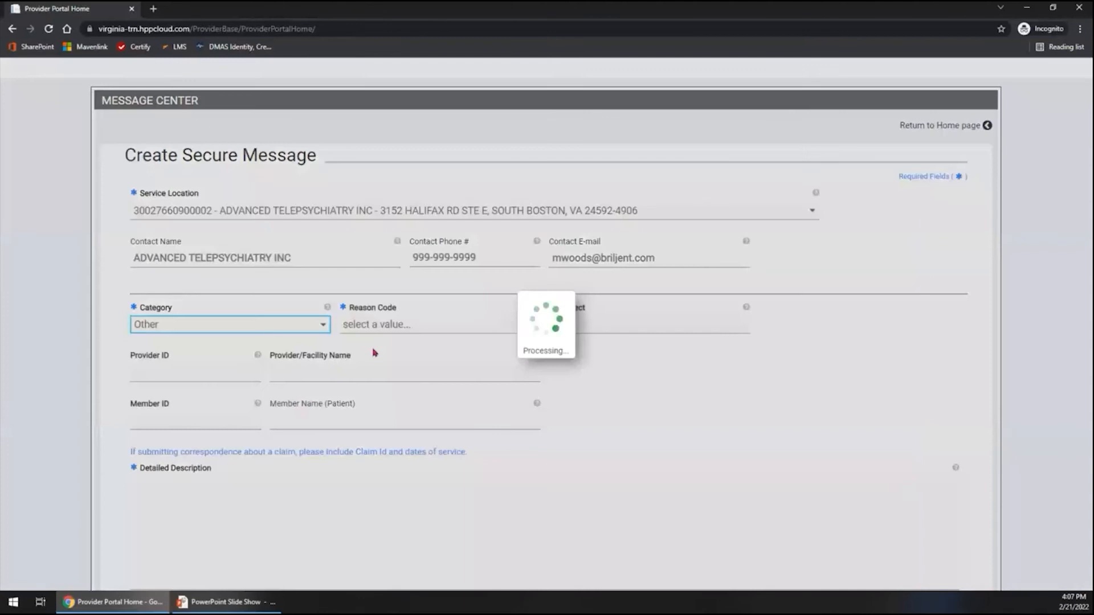
click(411, 324)
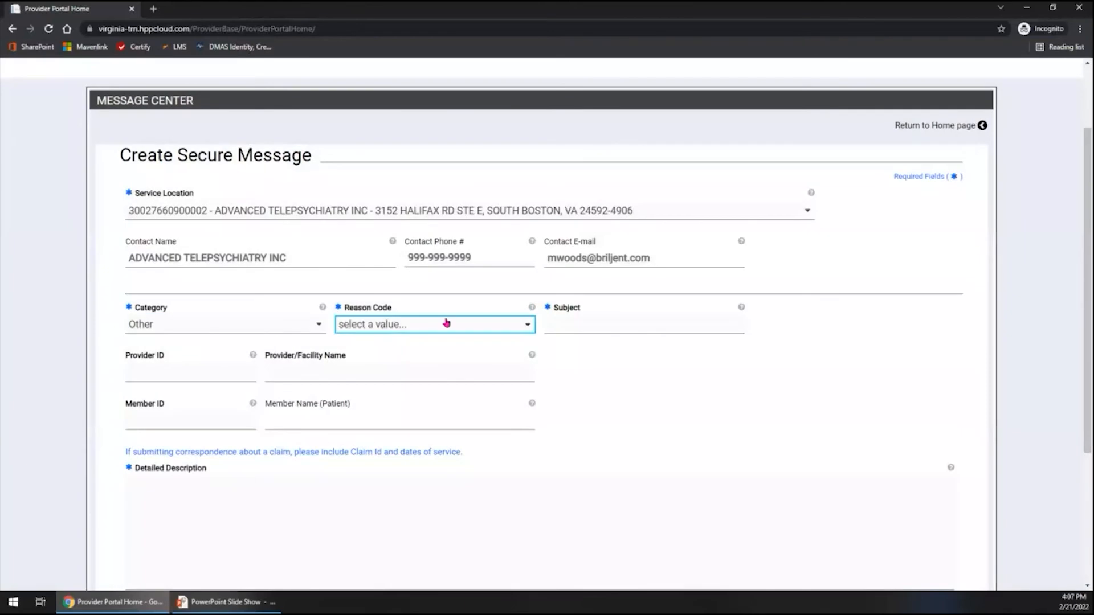
click(446, 324)
click(399, 360)
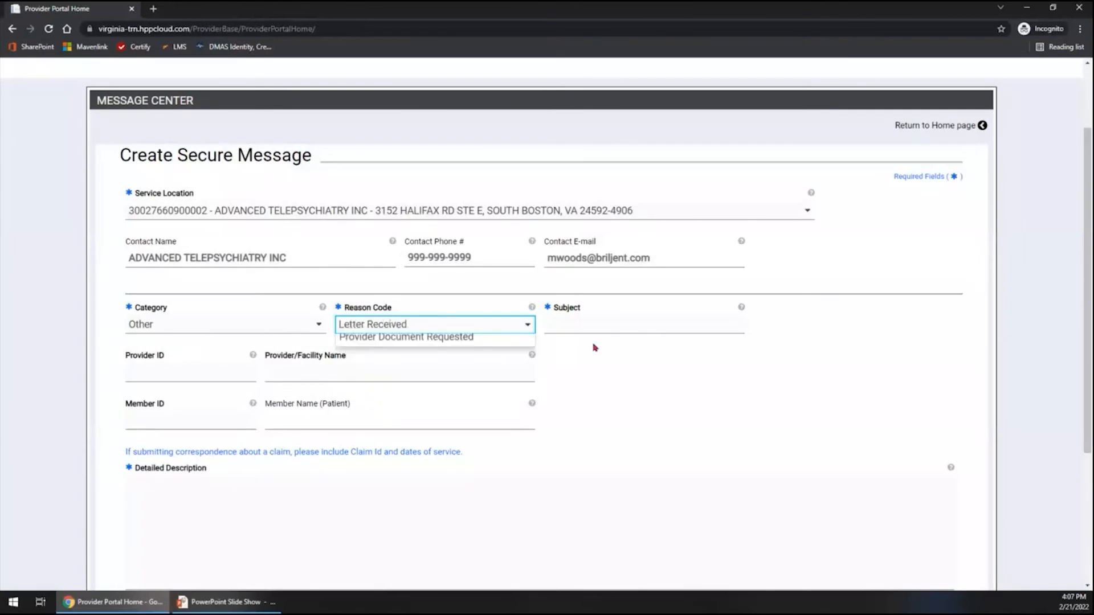
Enter "Help" as both the subject and the detailed description, and submit the secure message.
click(606, 325)
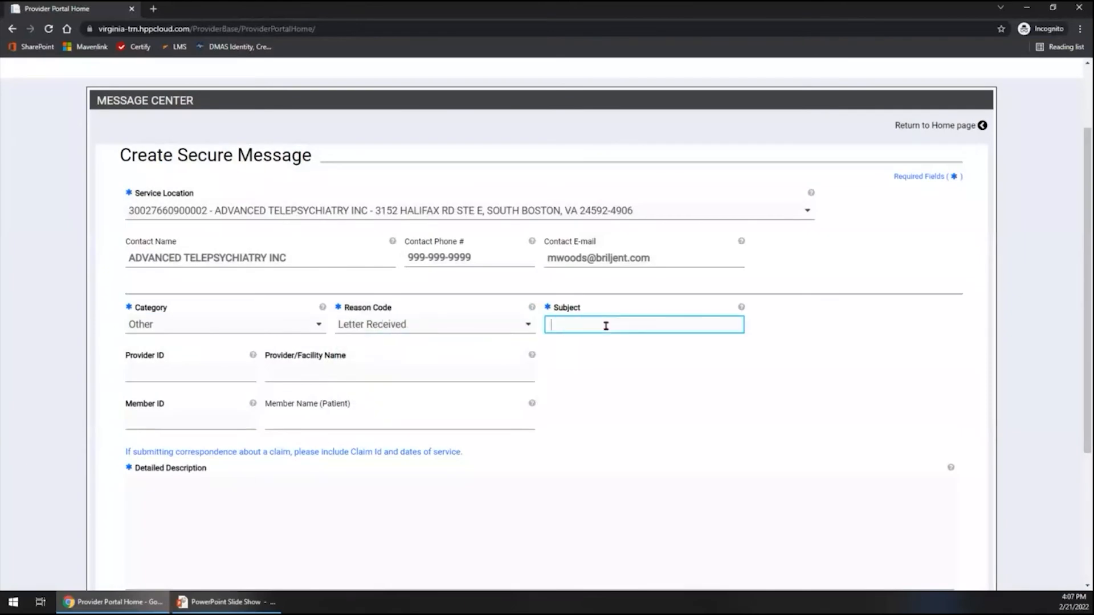
text(Help)
click(365, 518)
text(Help)
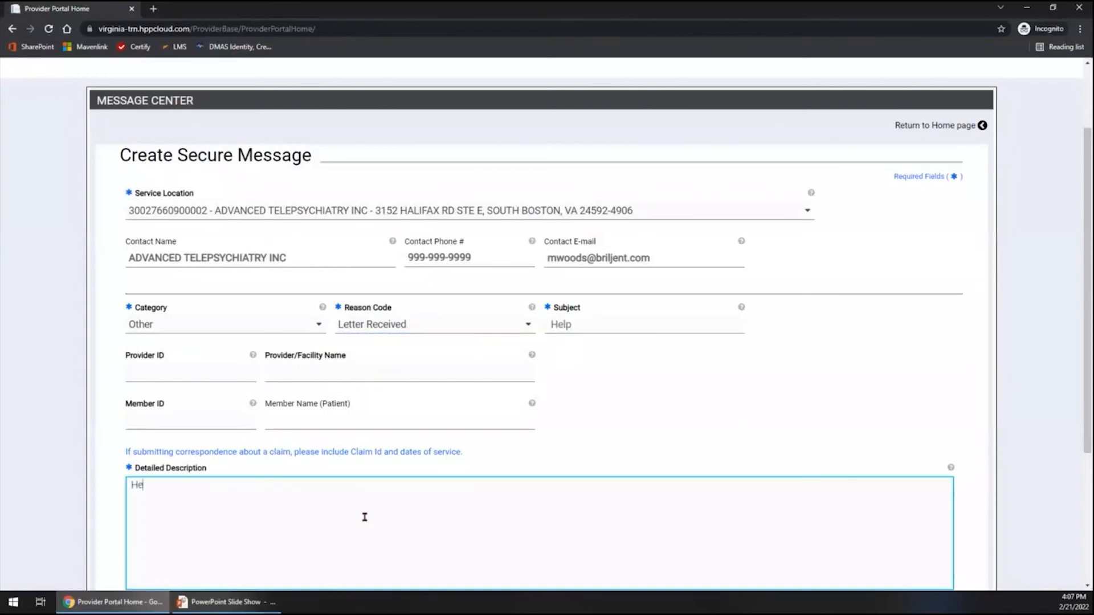
scroll(456, 479, down, 3)
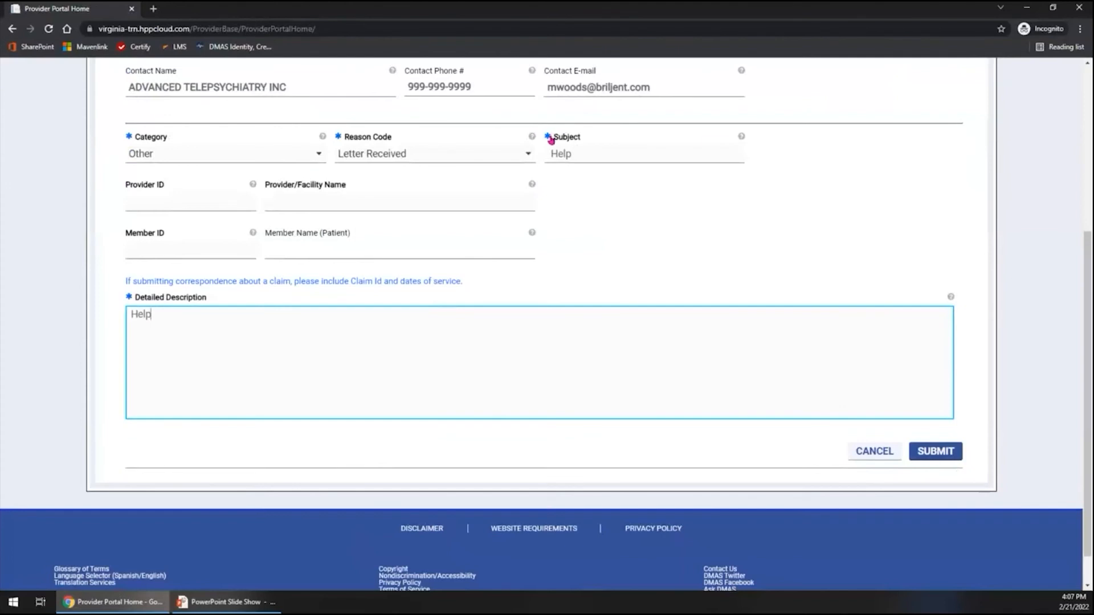
mouse_move(550, 140)
click(937, 455)
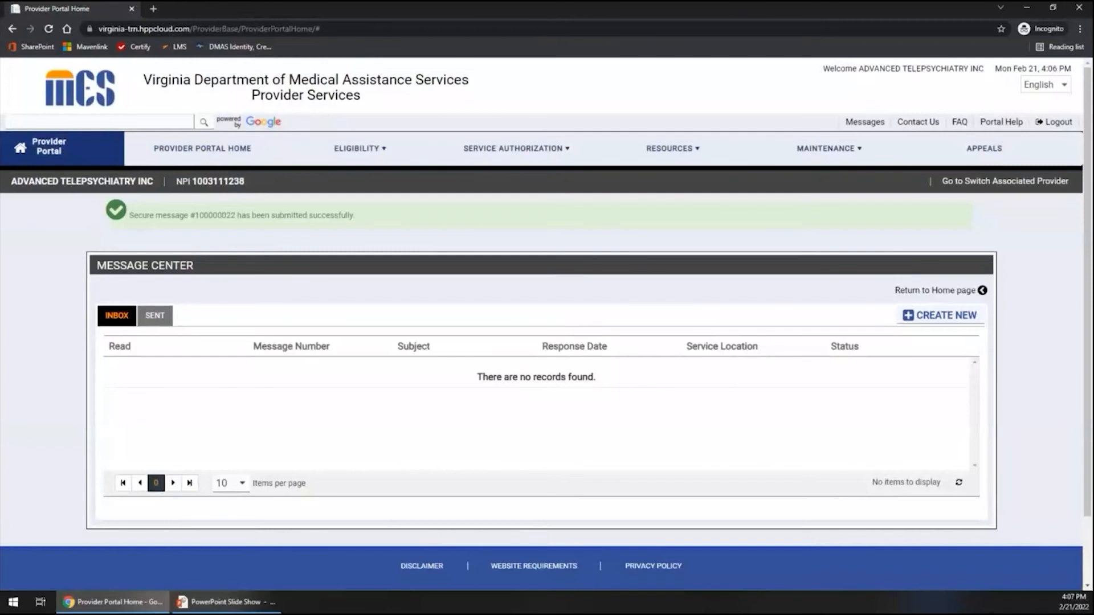
Review the details of the newest sent message, and return to the provider portal home page.
scroll(118, 280, down, 1)
click(149, 256)
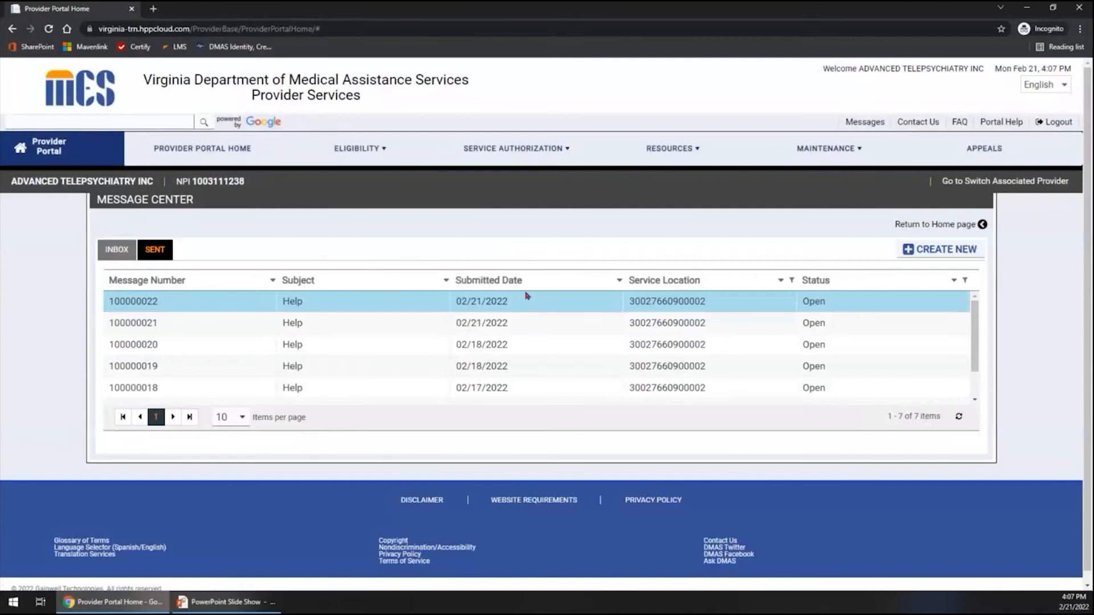
click(607, 311)
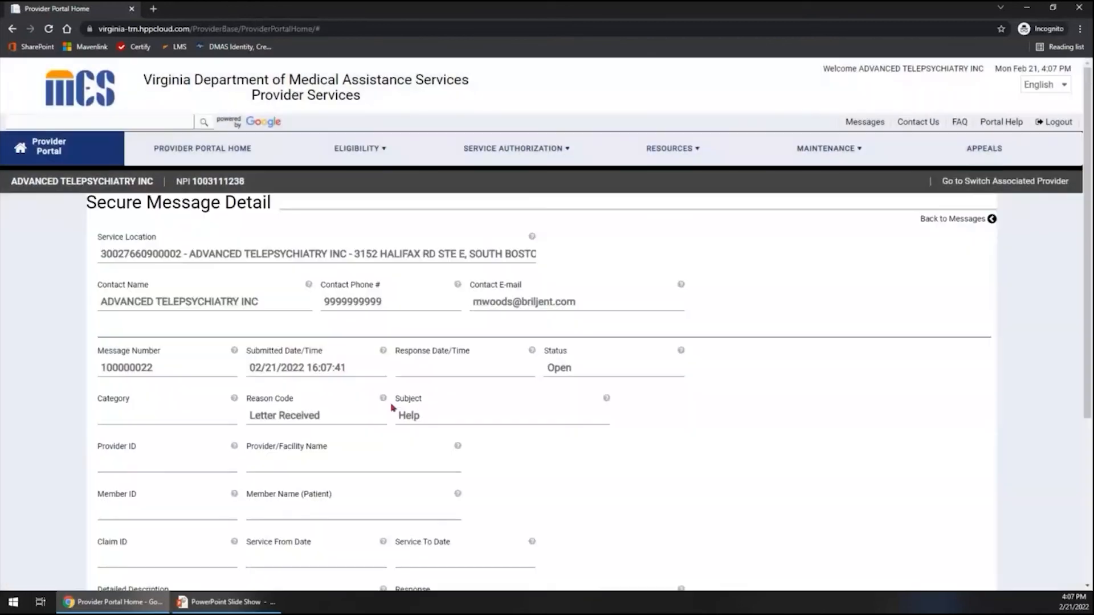
scroll(422, 407, down, 1)
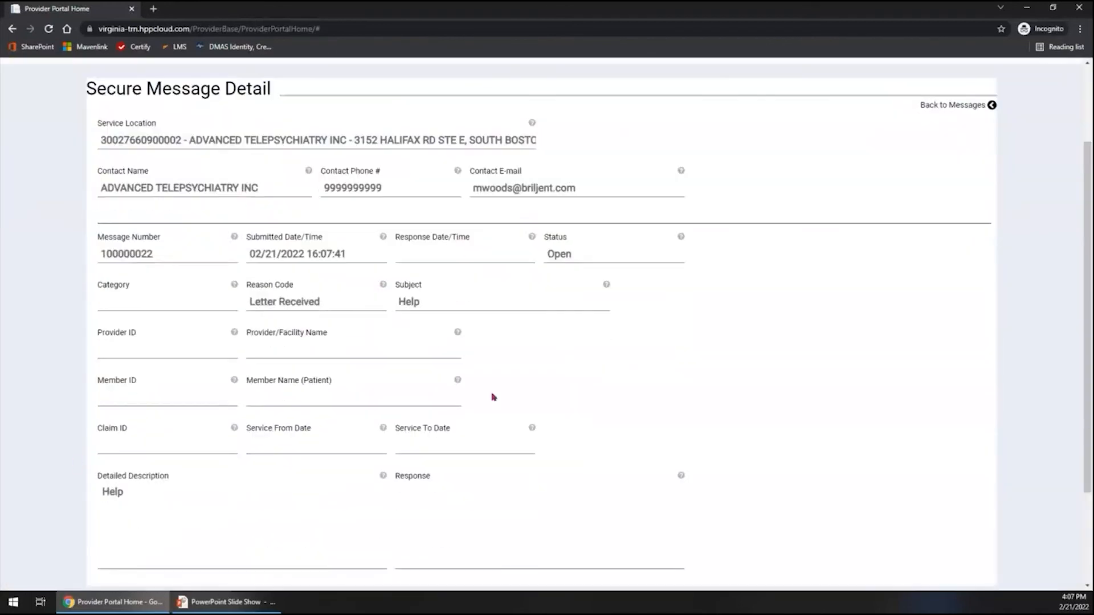
scroll(517, 283, up, 2)
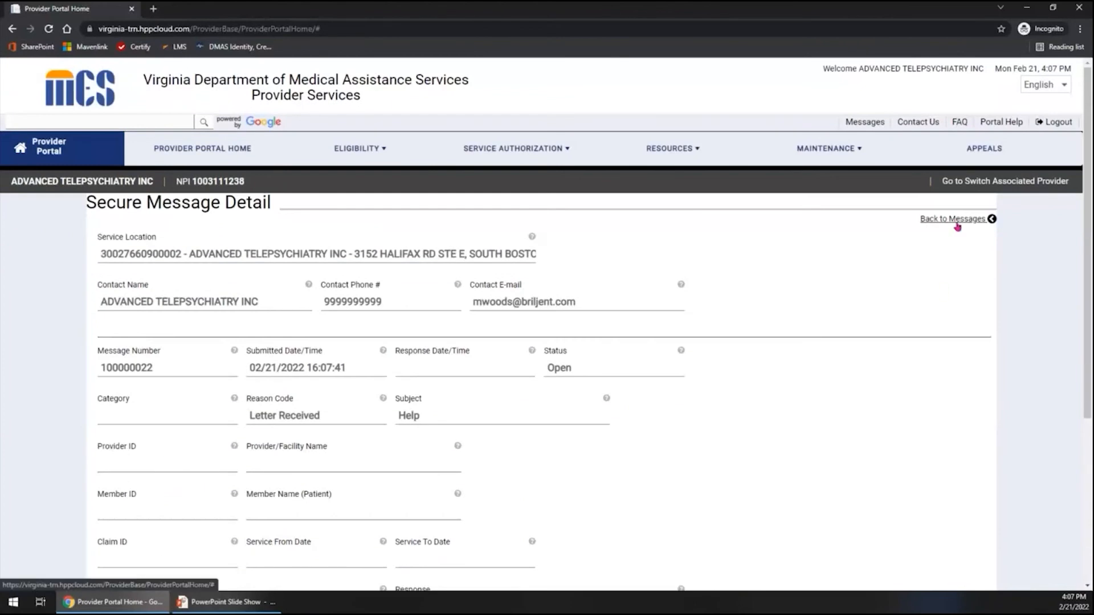
click(957, 224)
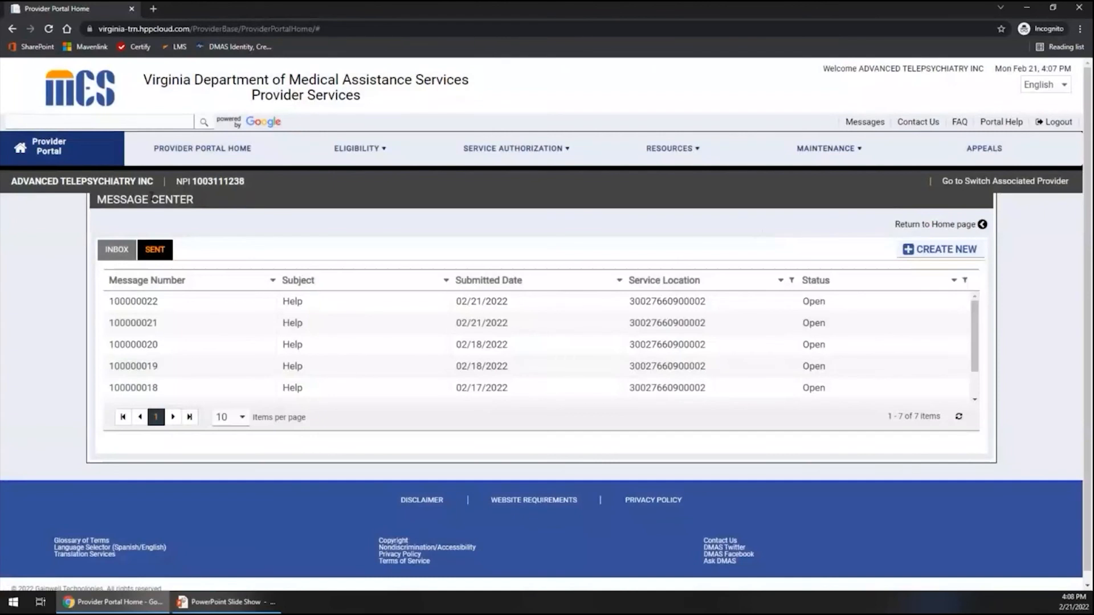
click(39, 151)
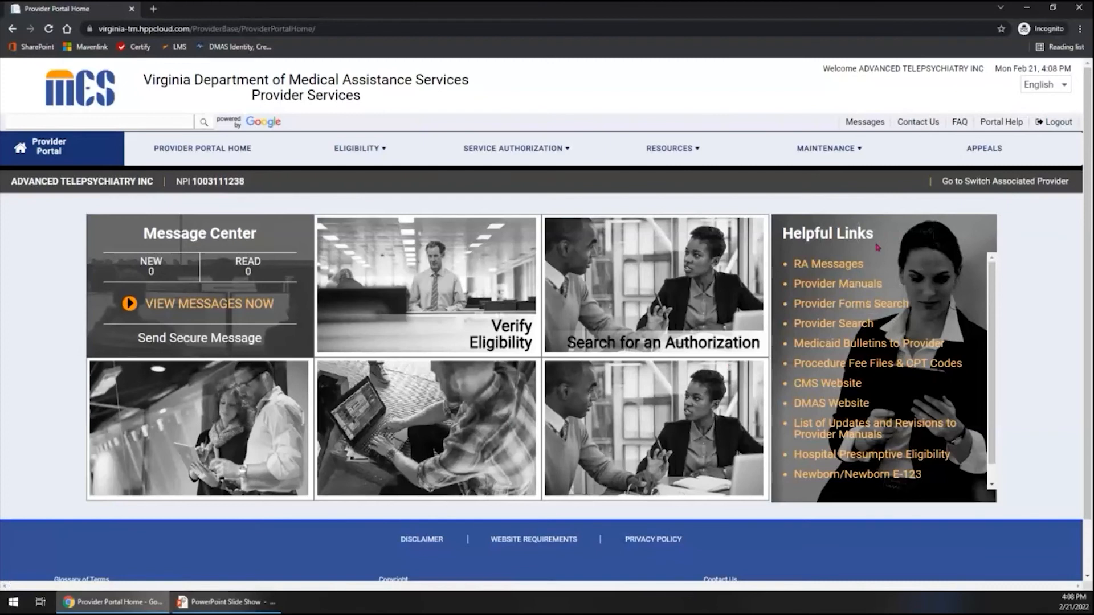
Review the rest of the provider portal home page down to its footer, and log out of the portal.
scroll(879, 249, down, 1)
scroll(879, 249, down, 1)
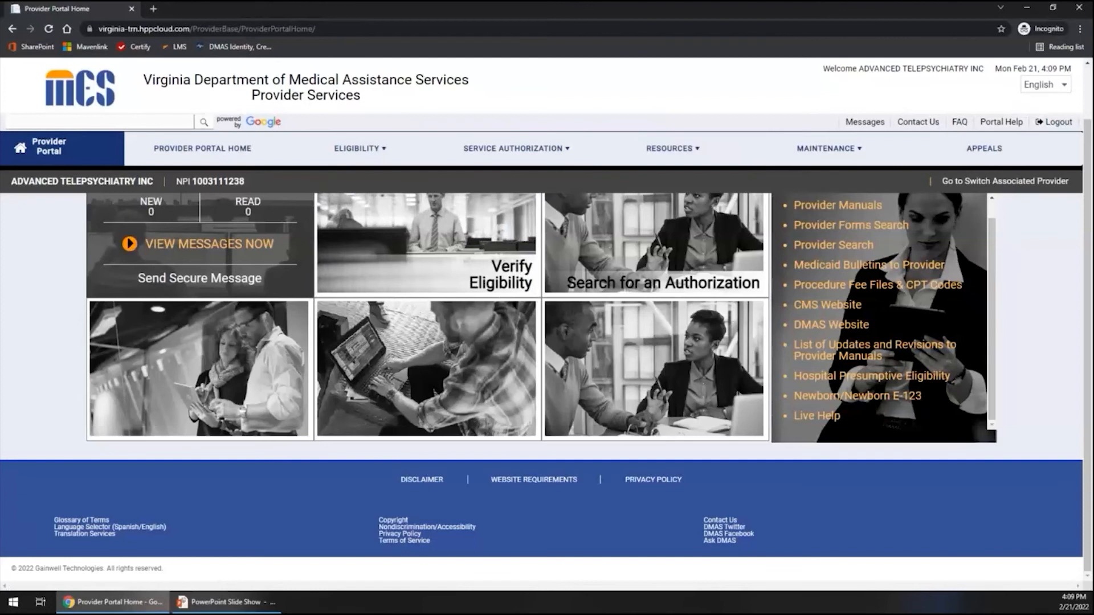
click(1054, 124)
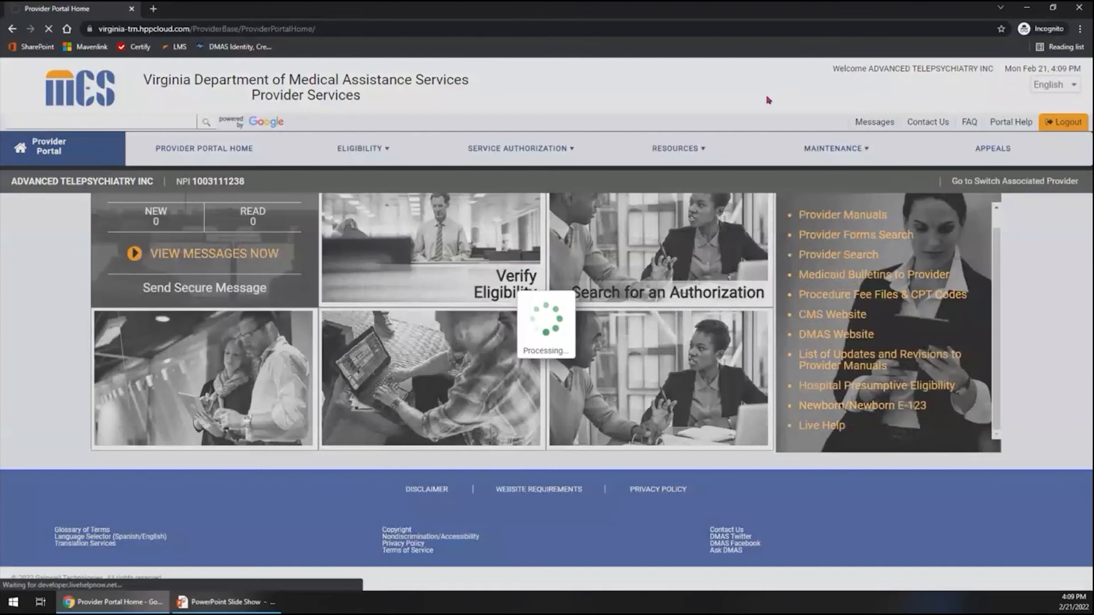
Switch to the PowerPoint slide show, advance to the My Account Profile system demo slide, and return to the provider portal in Chrome.
key(alt+Tab)
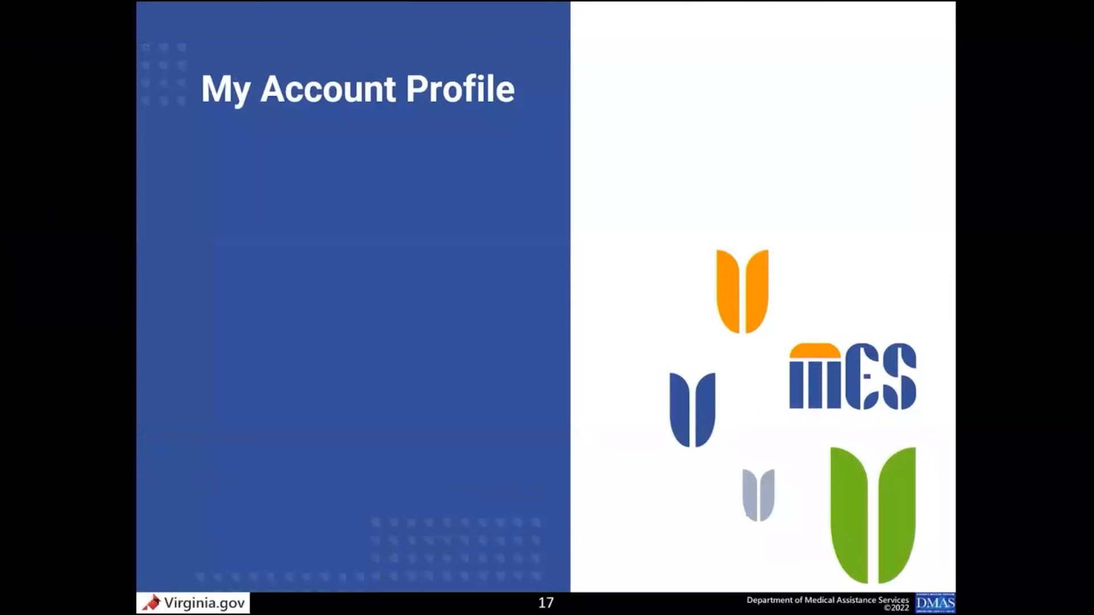
key(Right)
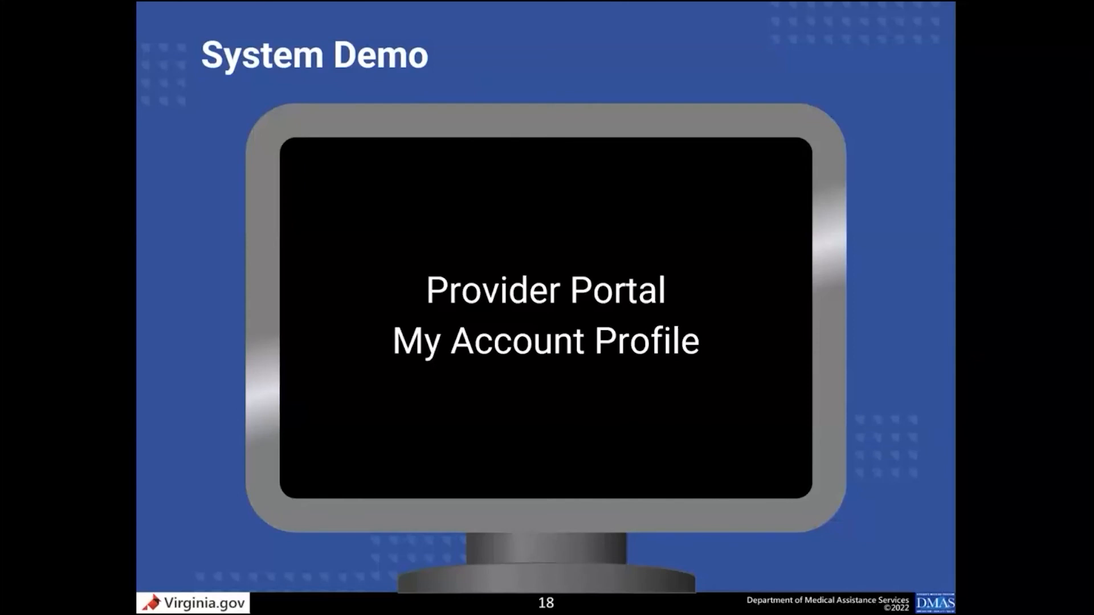
key(alt+Tab)
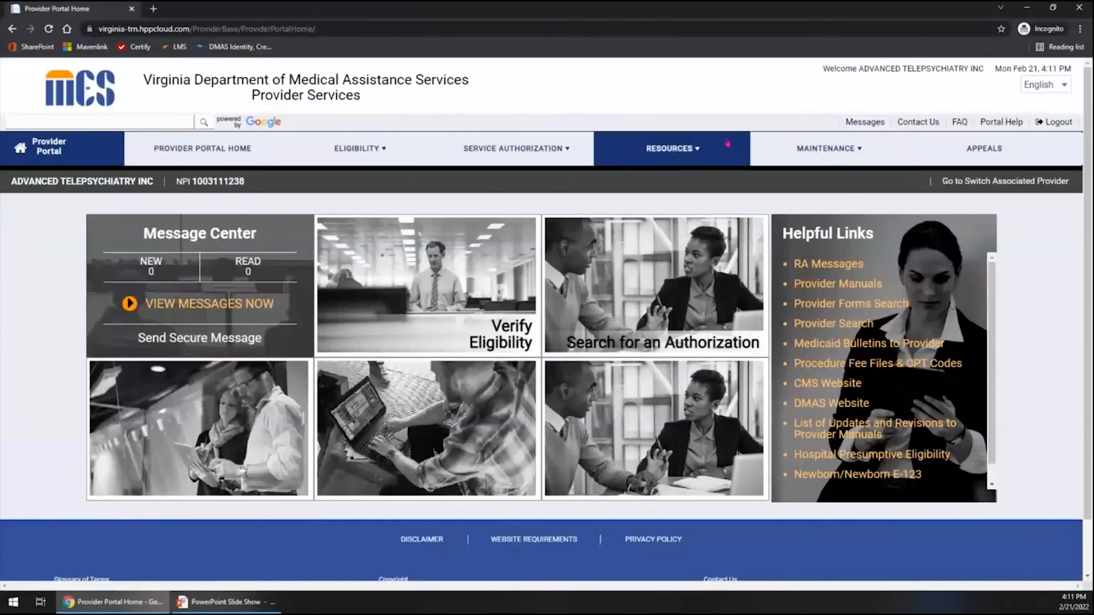
Open Portal Profile Maintenance and review the contact information, roles and preferences in My Account Profile.
click(836, 150)
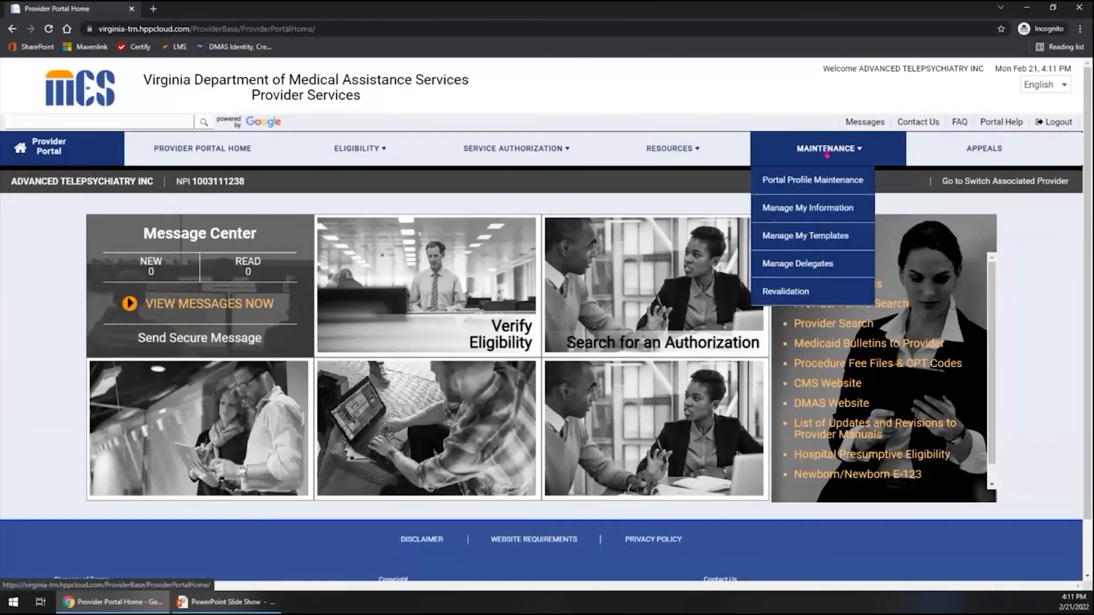
click(810, 181)
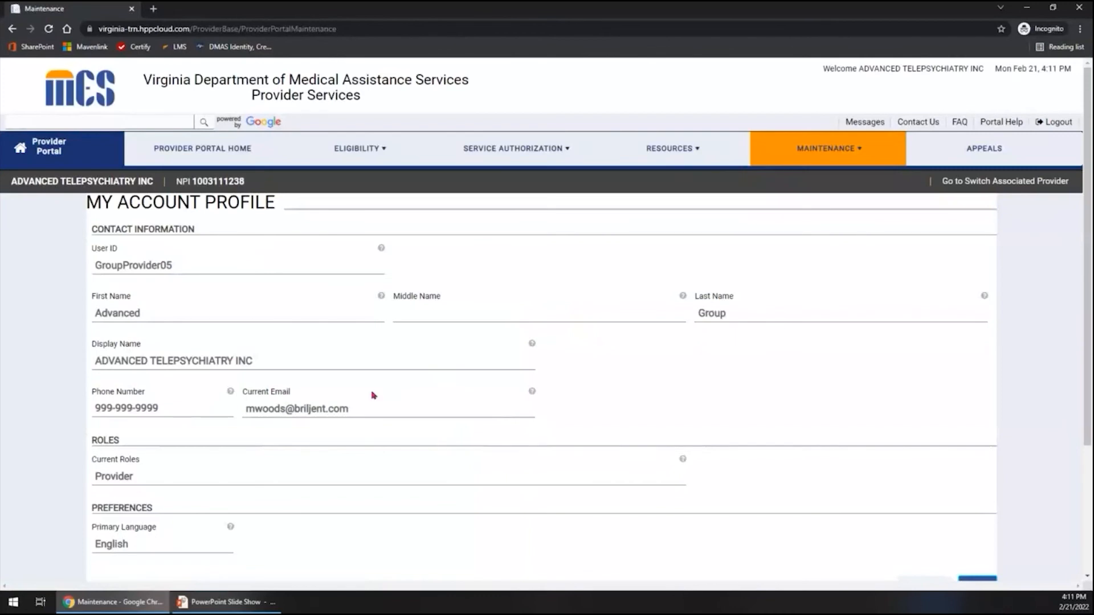
scroll(373, 393, down, 2)
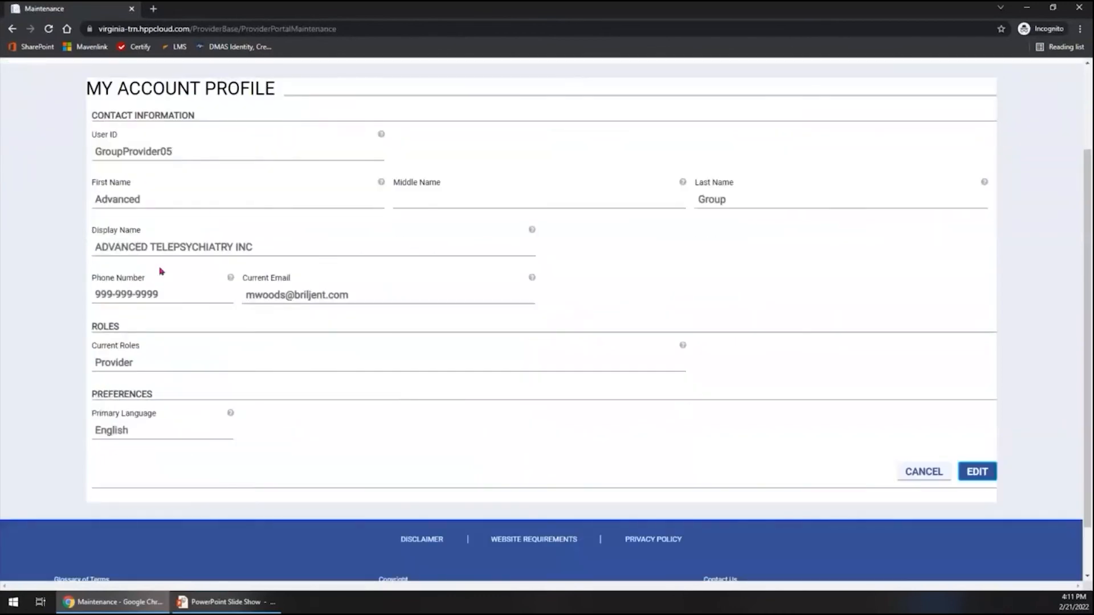
click(992, 478)
scroll(591, 387, up, 2)
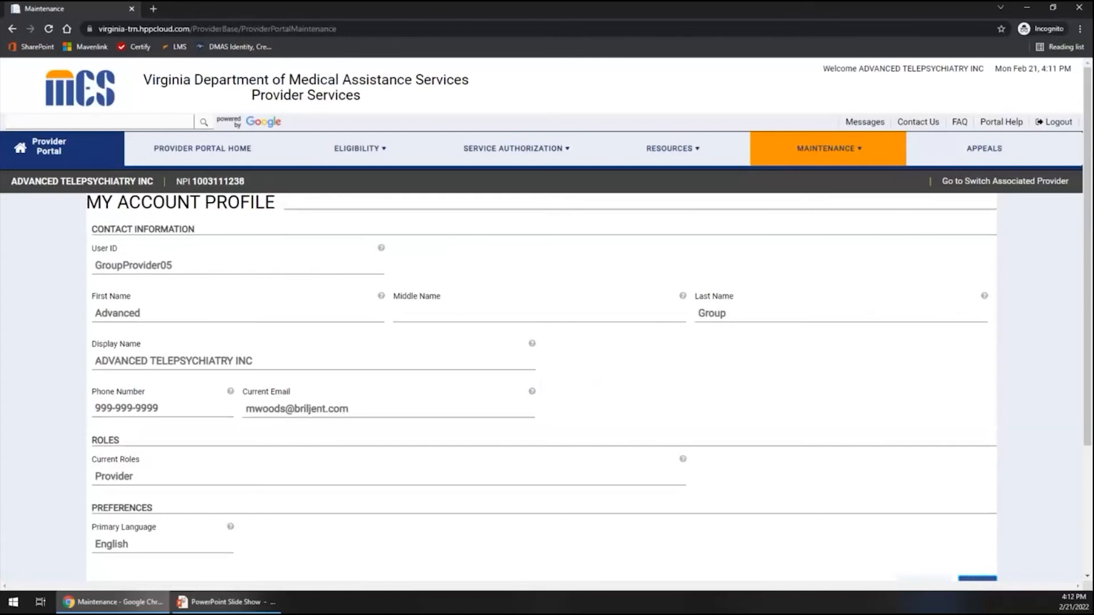
Open the Manage Delegates page for the current provider.
click(813, 157)
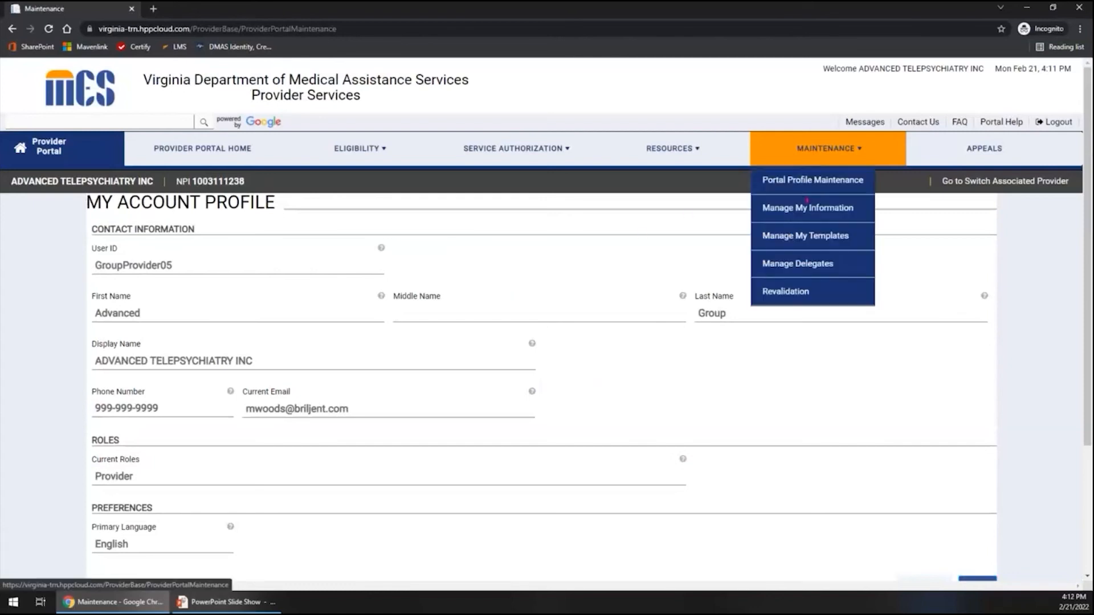
click(796, 268)
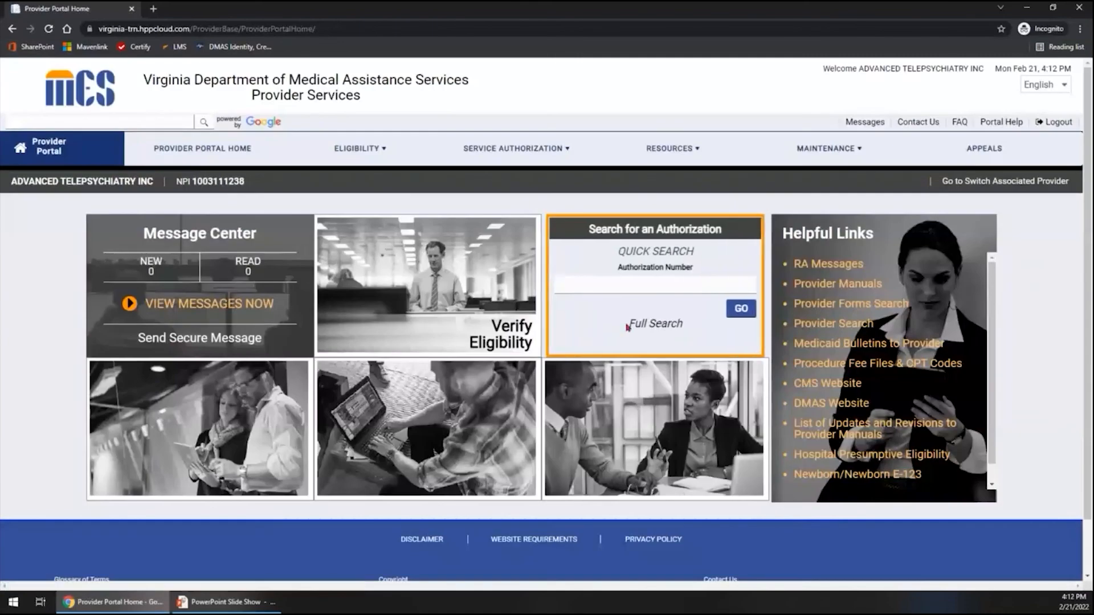
mouse_move(816, 151)
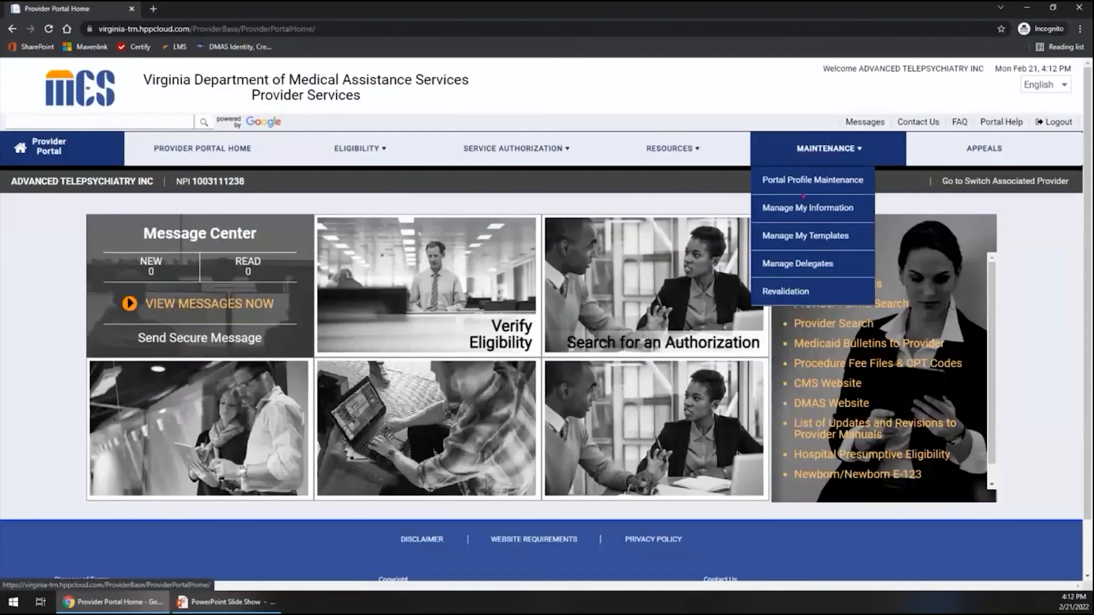
click(789, 272)
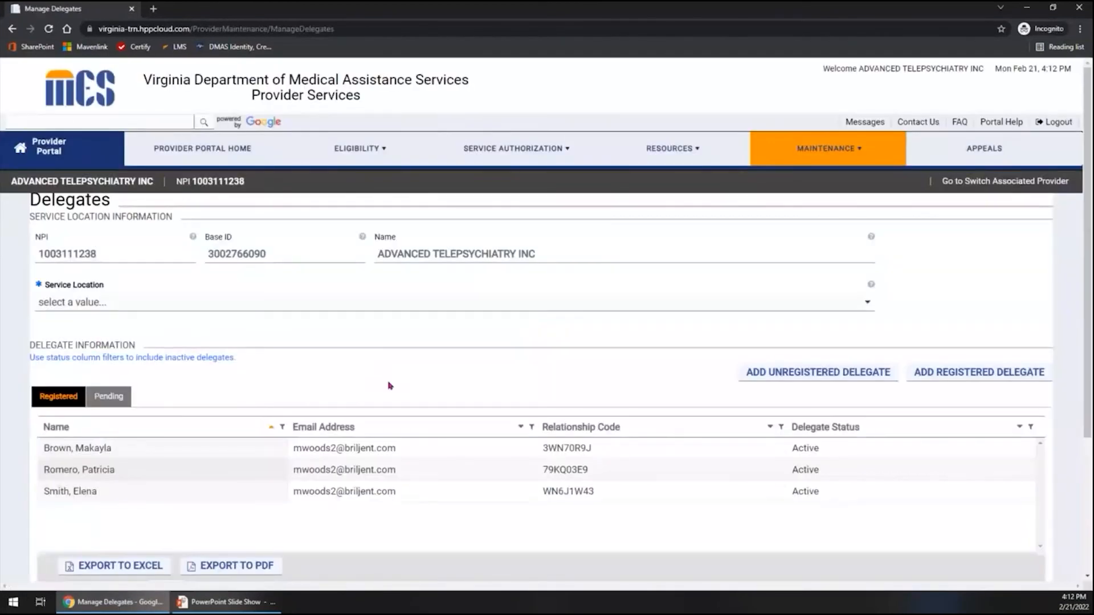
Review the service location information and the registered delegates list, and switch to the PowerPoint slide show.
scroll(390, 386, down, 2)
click(387, 380)
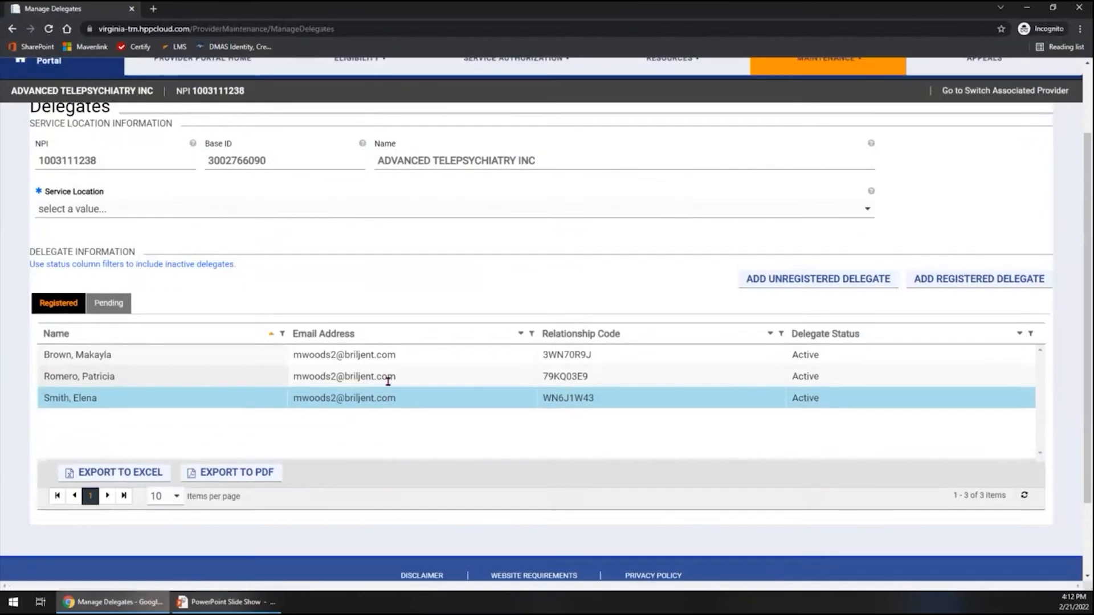
scroll(387, 383, up, 1)
scroll(306, 390, up, 1)
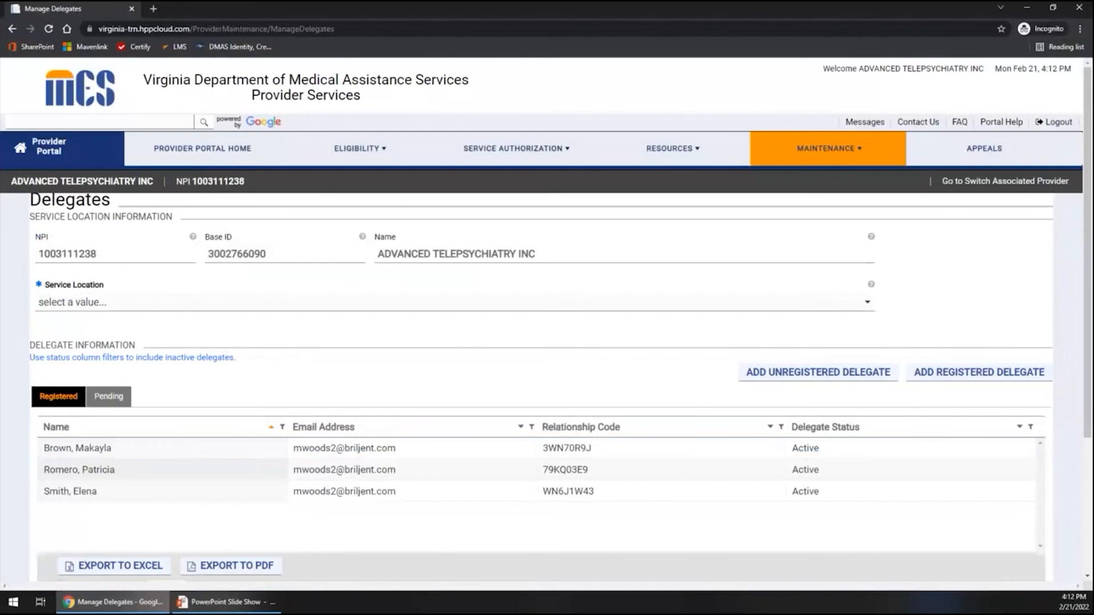
key(alt+Tab)
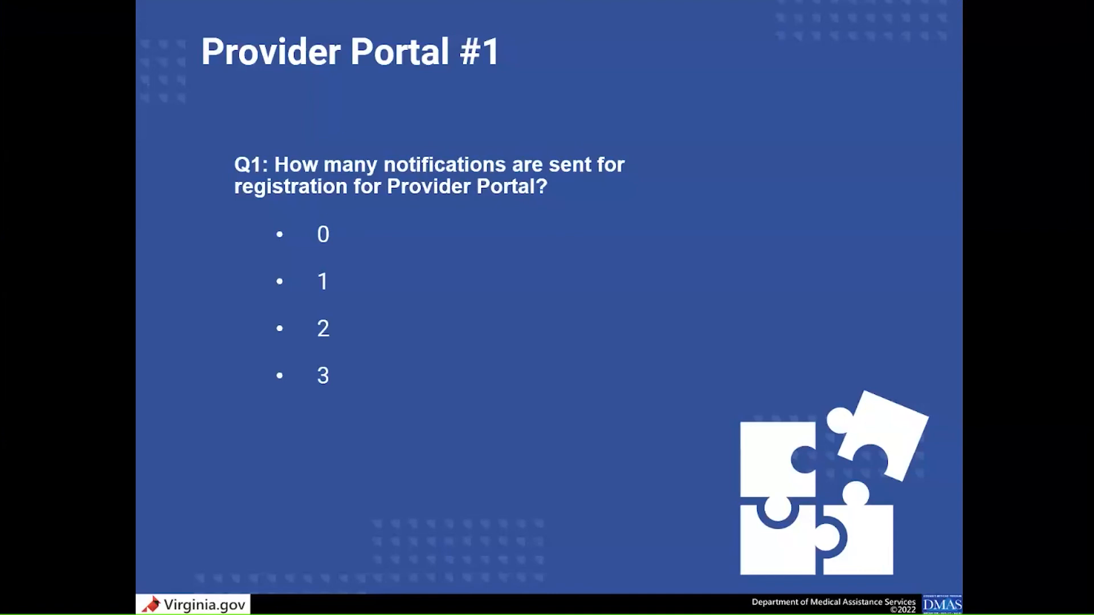
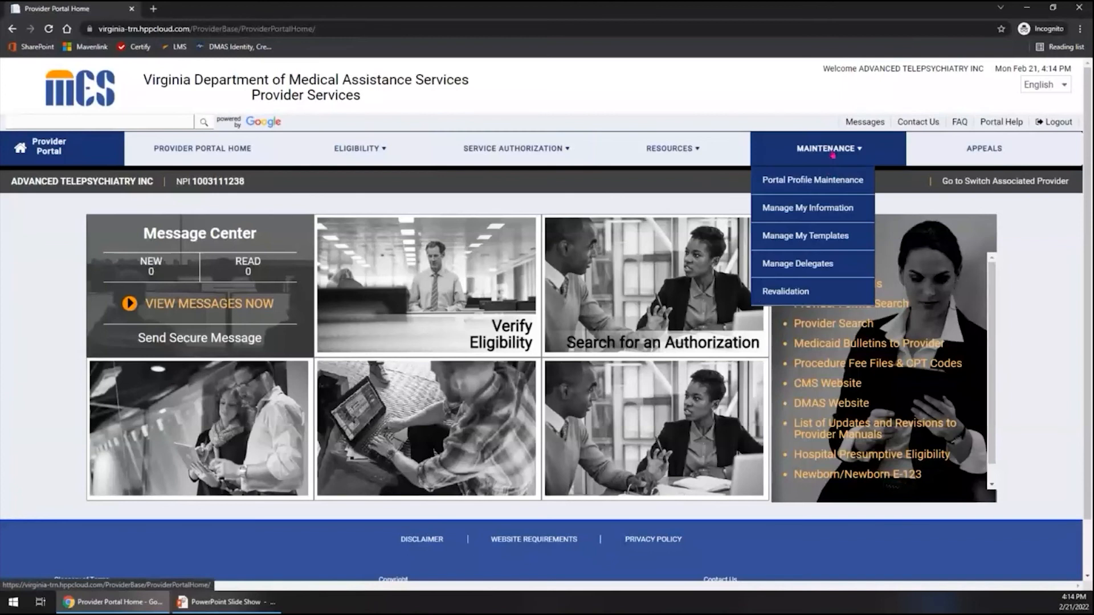
Open Manage My Information and start maintenance for the first listed service location.
click(793, 209)
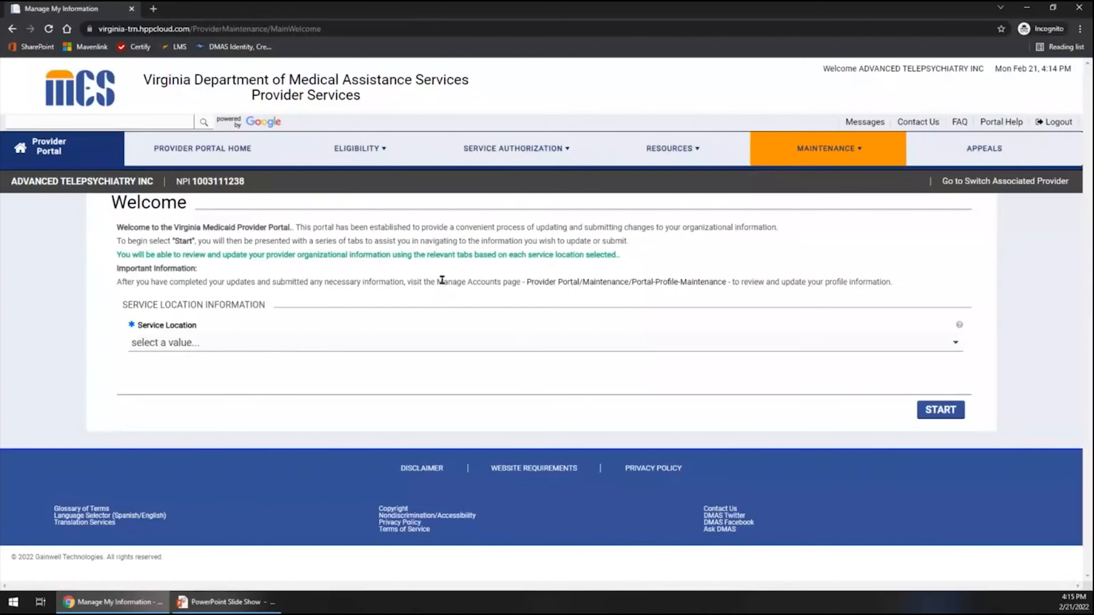
click(325, 343)
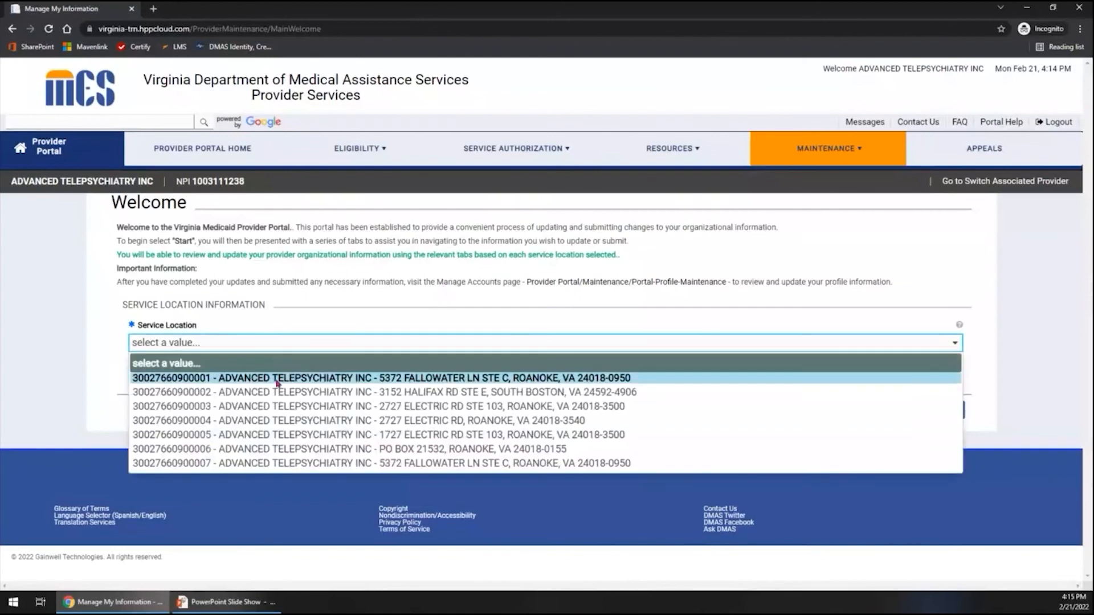
click(278, 379)
click(939, 411)
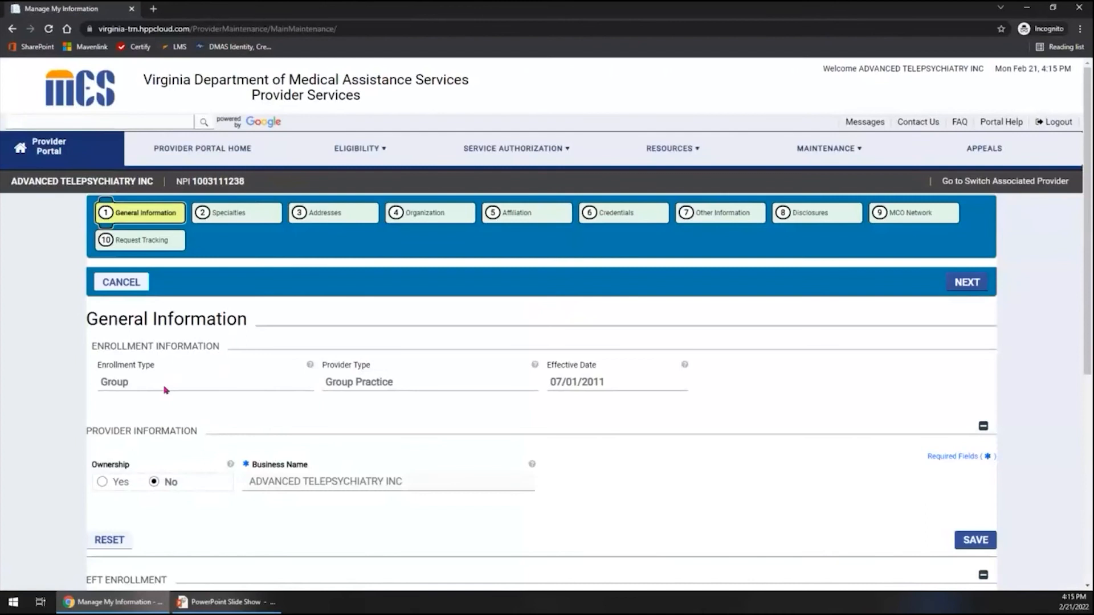
Review the General Information section and open the Checking record under EFT Enrollment.
key(ctrl)
key(ctrl)
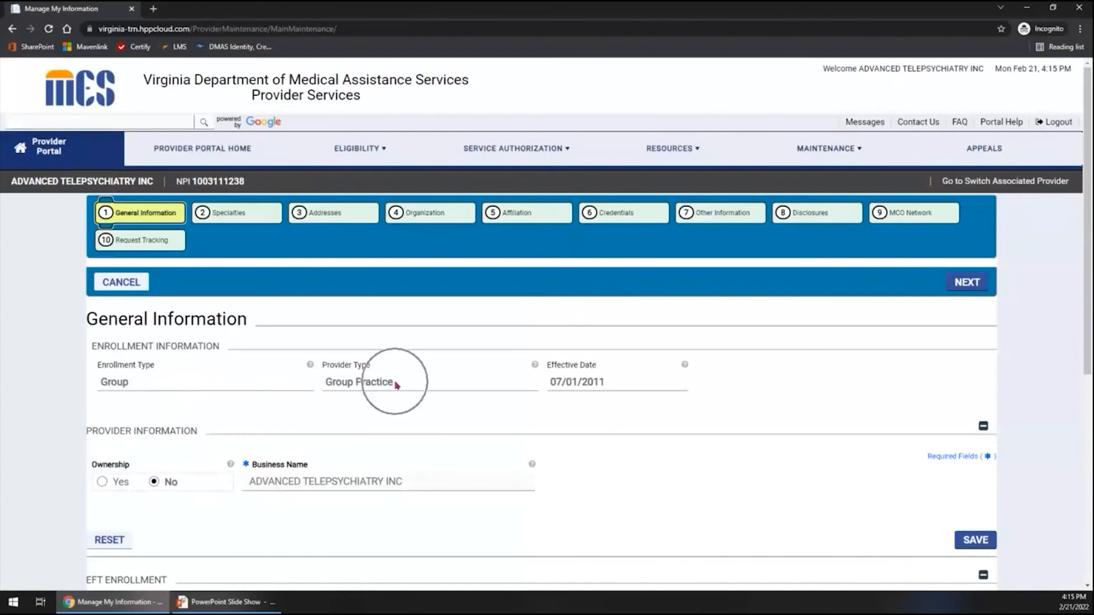
scroll(394, 384, down, 5)
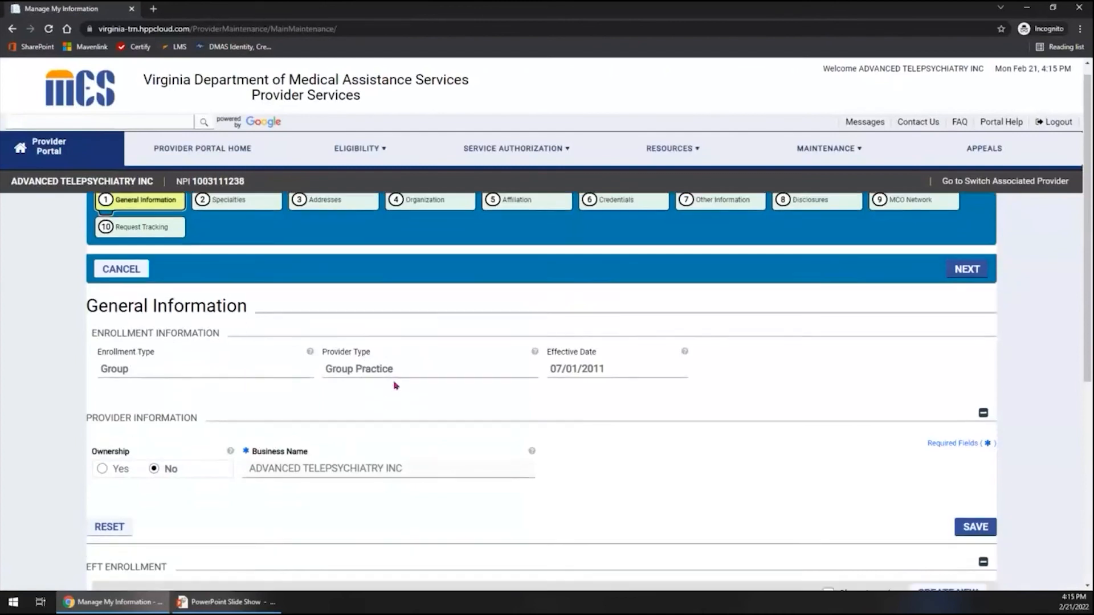
key(ctrl)
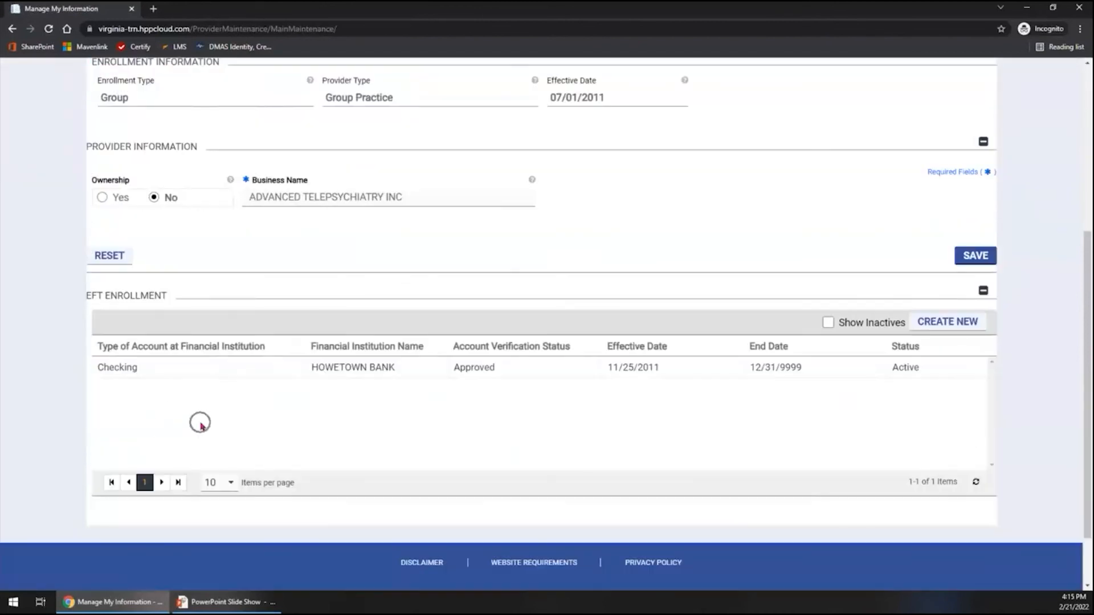
click(947, 323)
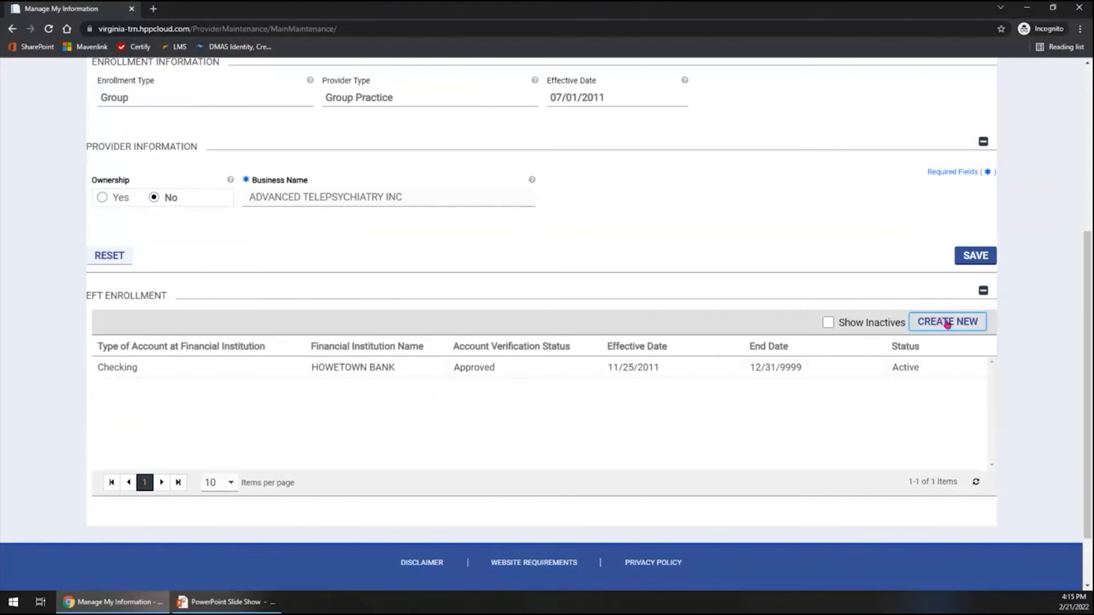
click(777, 364)
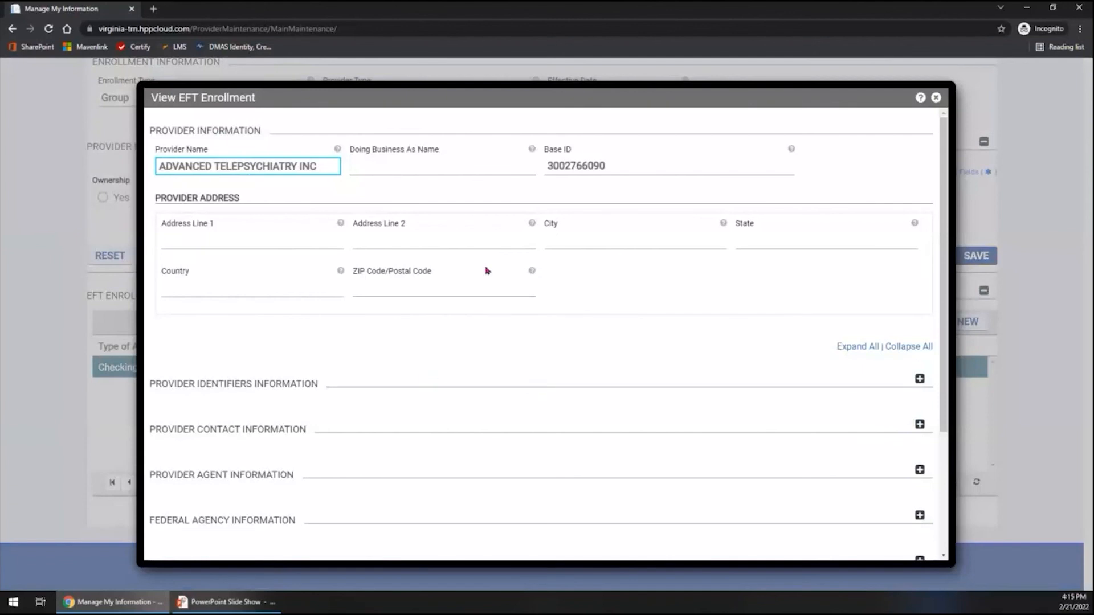
Review the provider identifiers, contact and agent information in the EFT enrollment record, and close the record.
scroll(486, 269, down, 3)
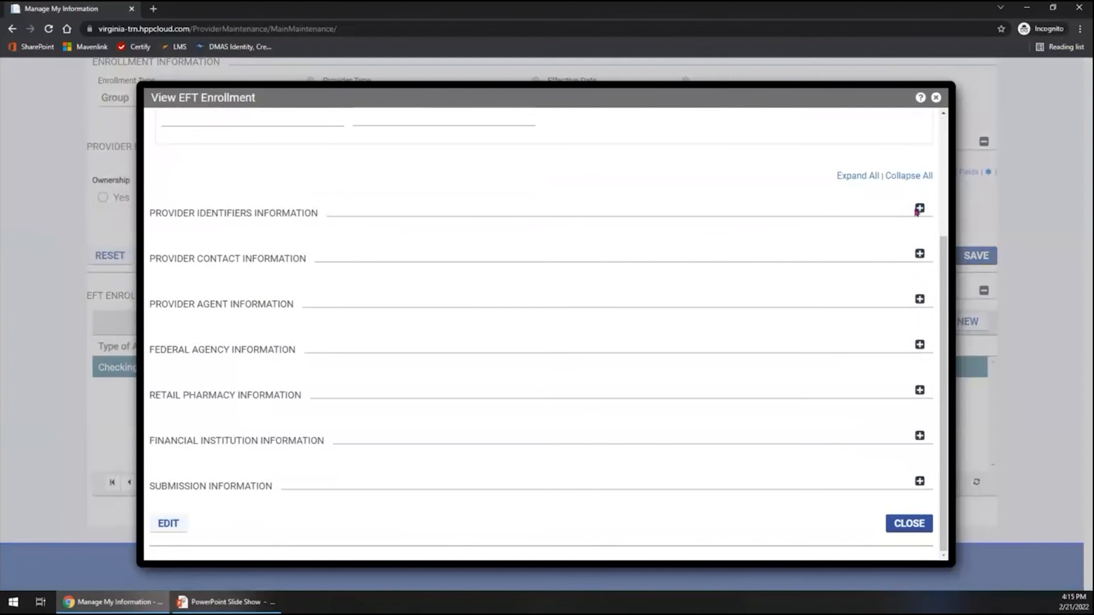
click(919, 209)
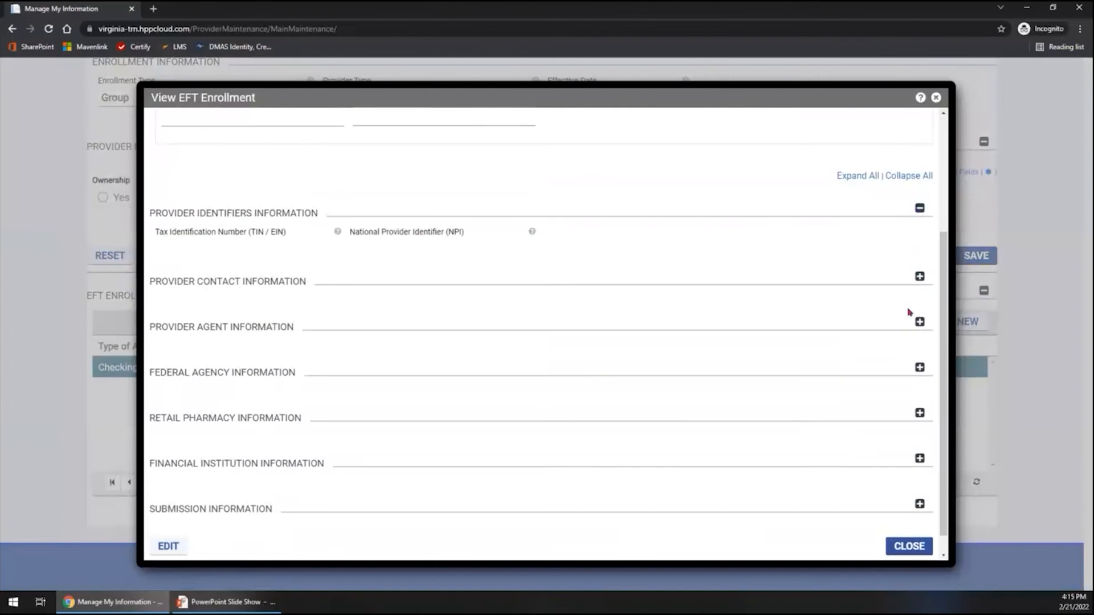
click(919, 413)
scroll(914, 501, down, 3)
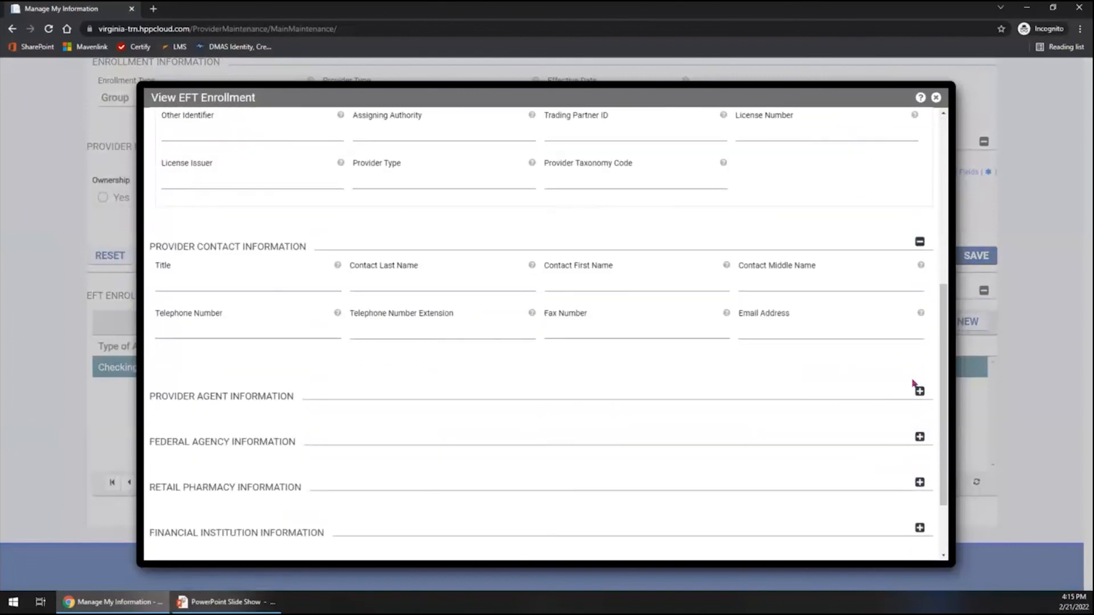
click(920, 391)
scroll(894, 481, down, 2)
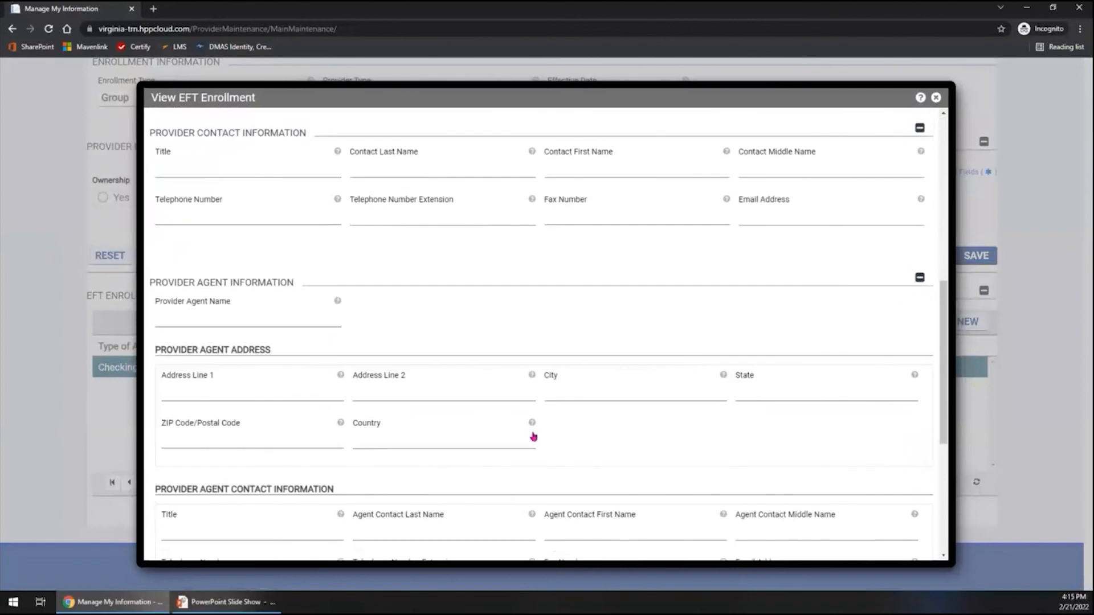
click(920, 277)
click(919, 150)
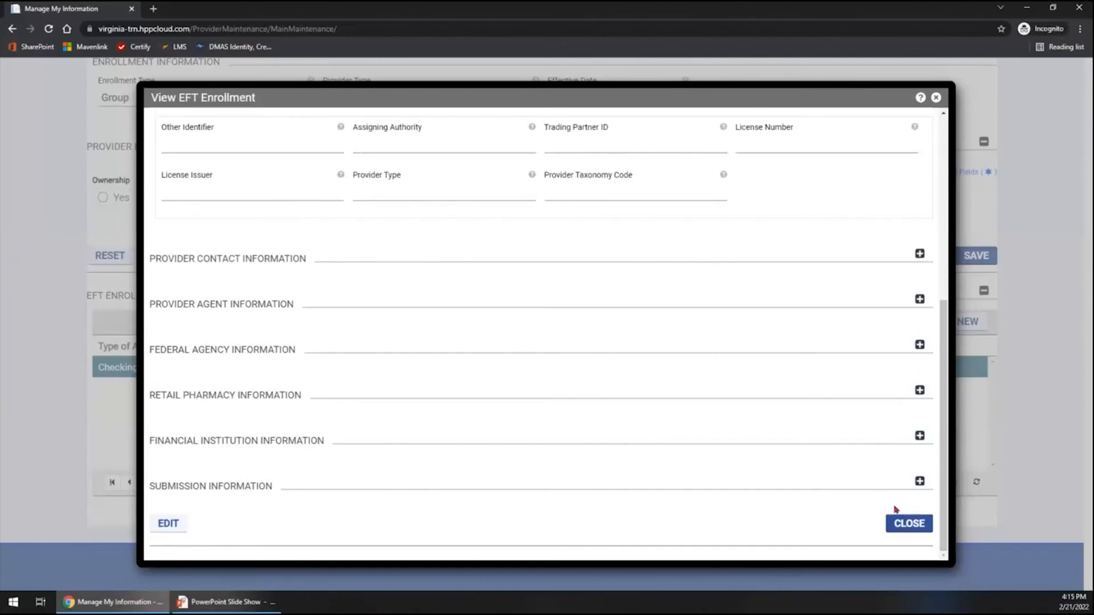
click(909, 523)
scroll(436, 399, up, 5)
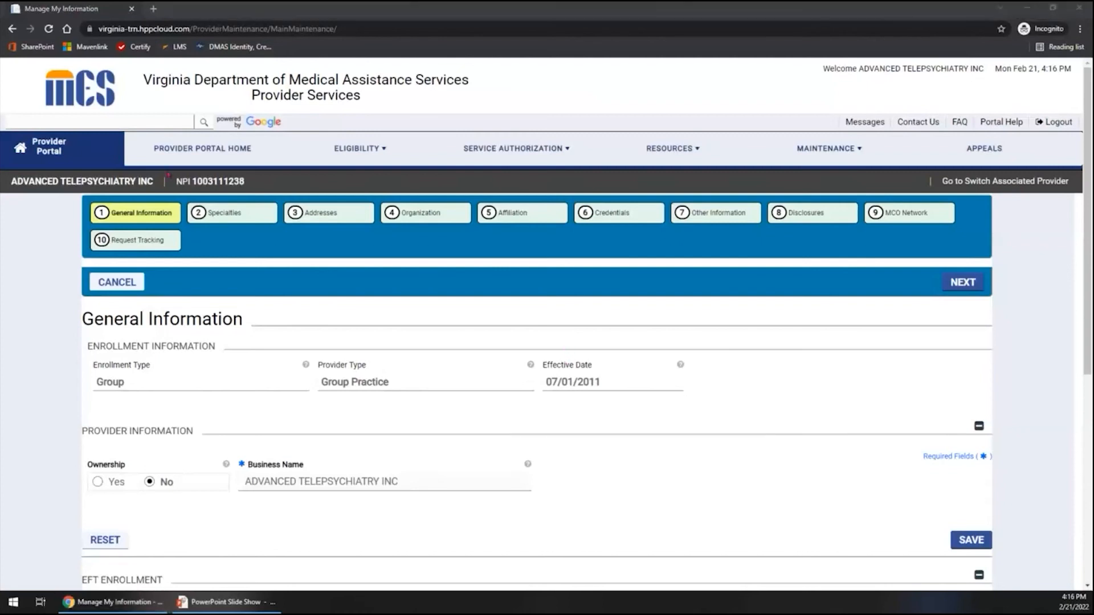
Open the Specialties section and review the provider's listed specialties.
click(242, 221)
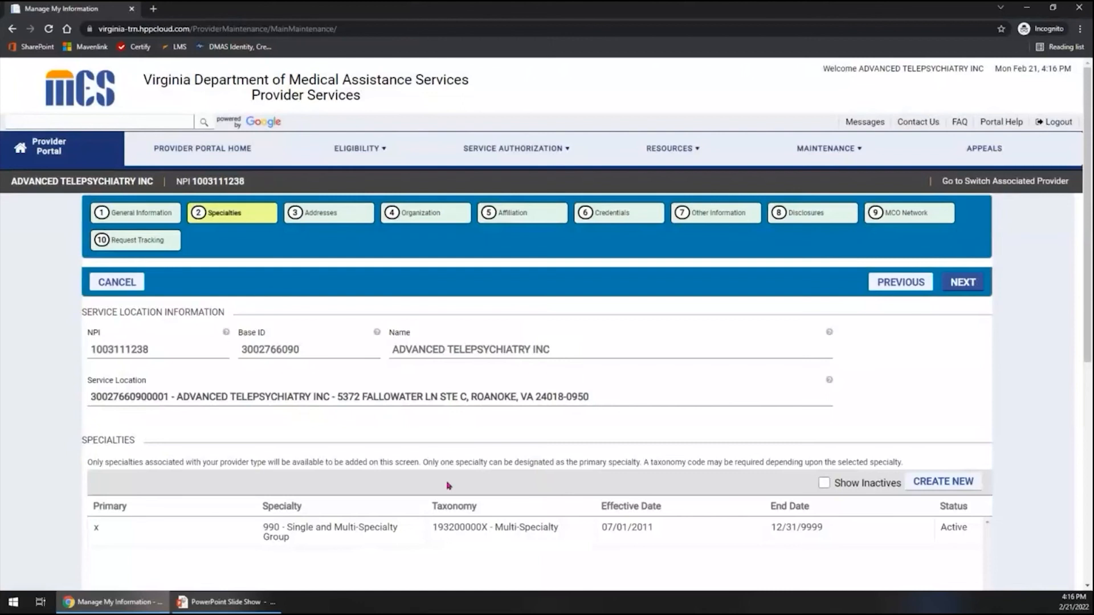
scroll(573, 476, down, 3)
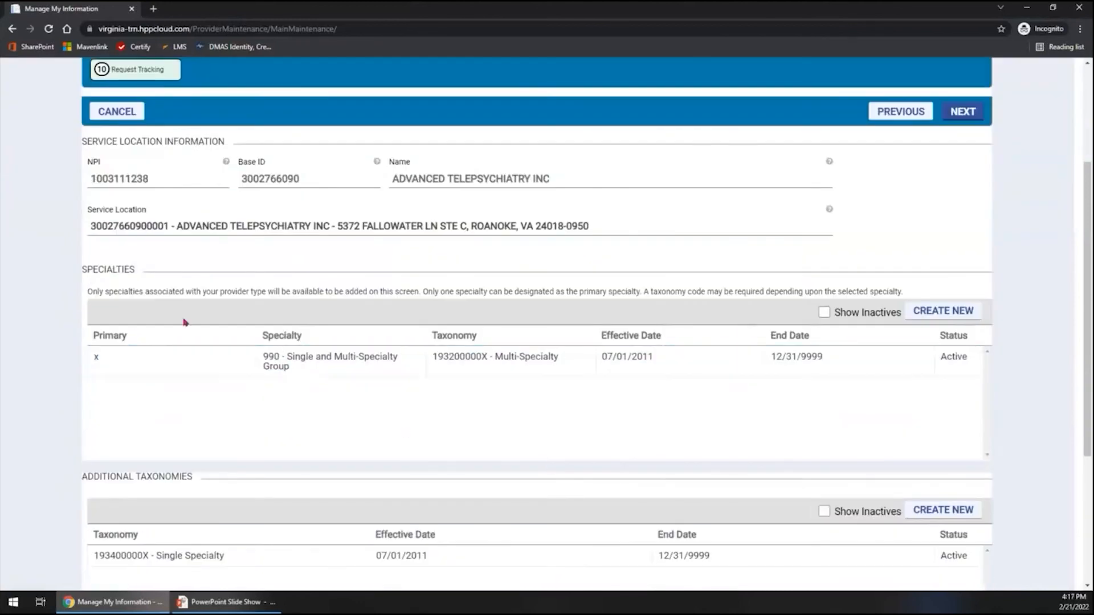
click(262, 413)
Open the form for adding a specialty and start a new attachment in it.
click(937, 316)
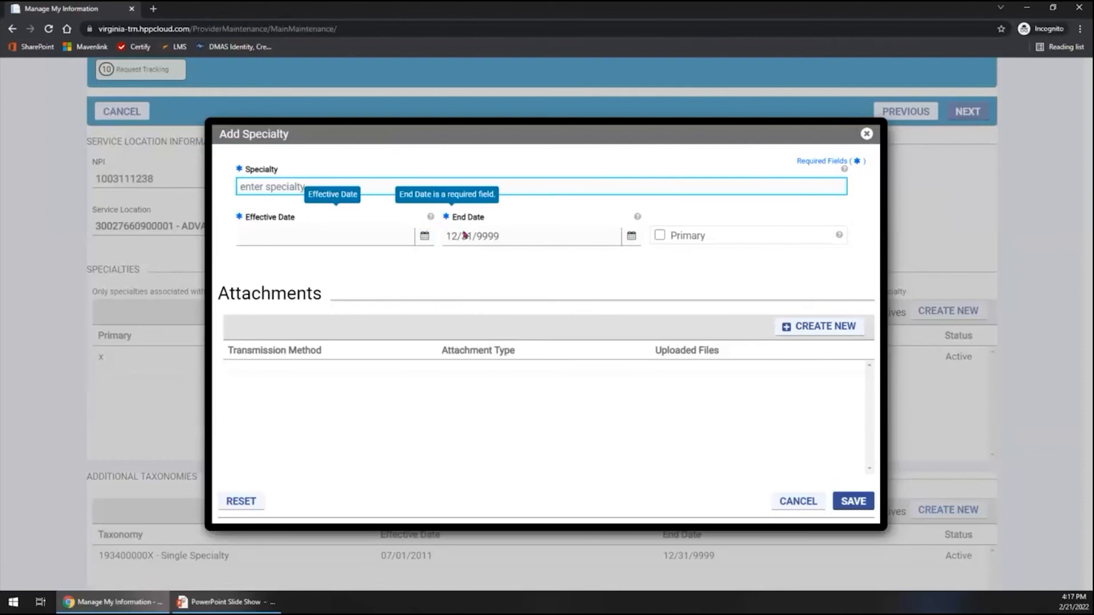
click(812, 330)
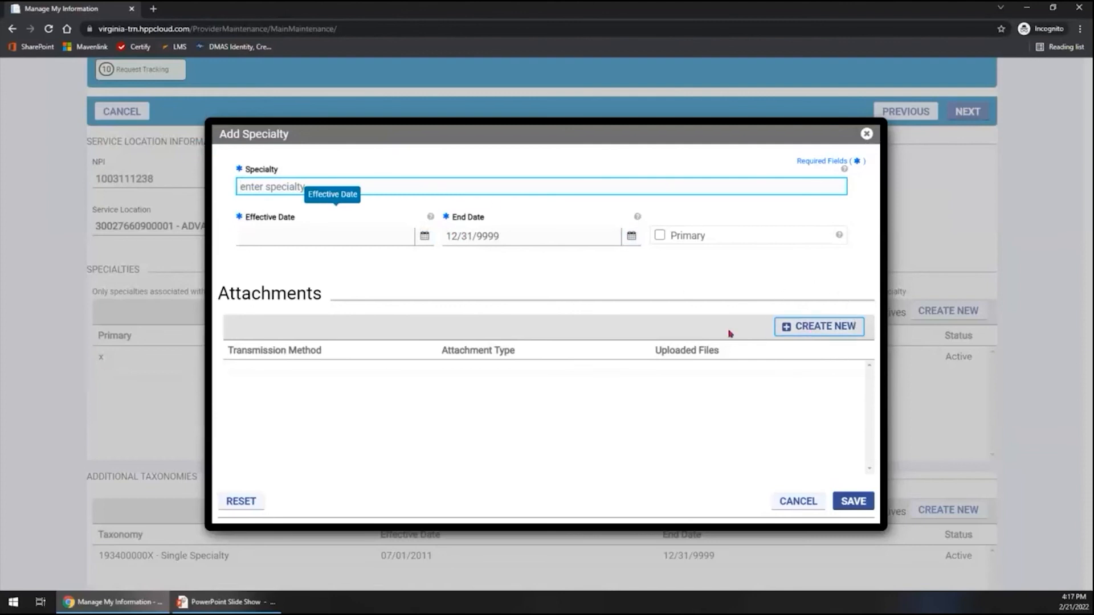
click(847, 325)
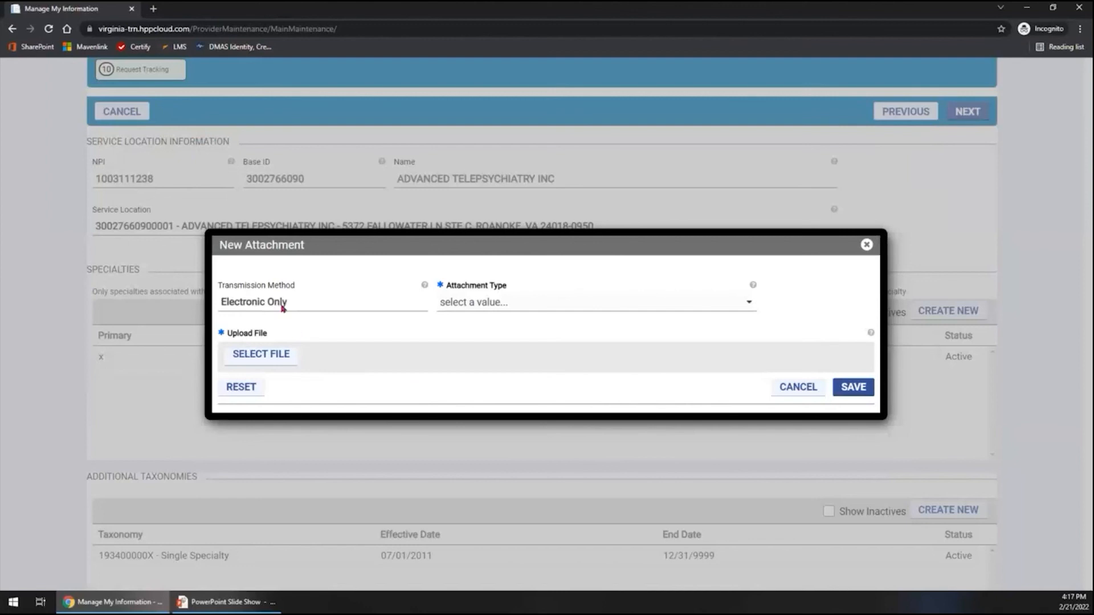
Review the attachment's transmission method, type options and file upload, and cancel both the attachment and the new specialty.
click(283, 307)
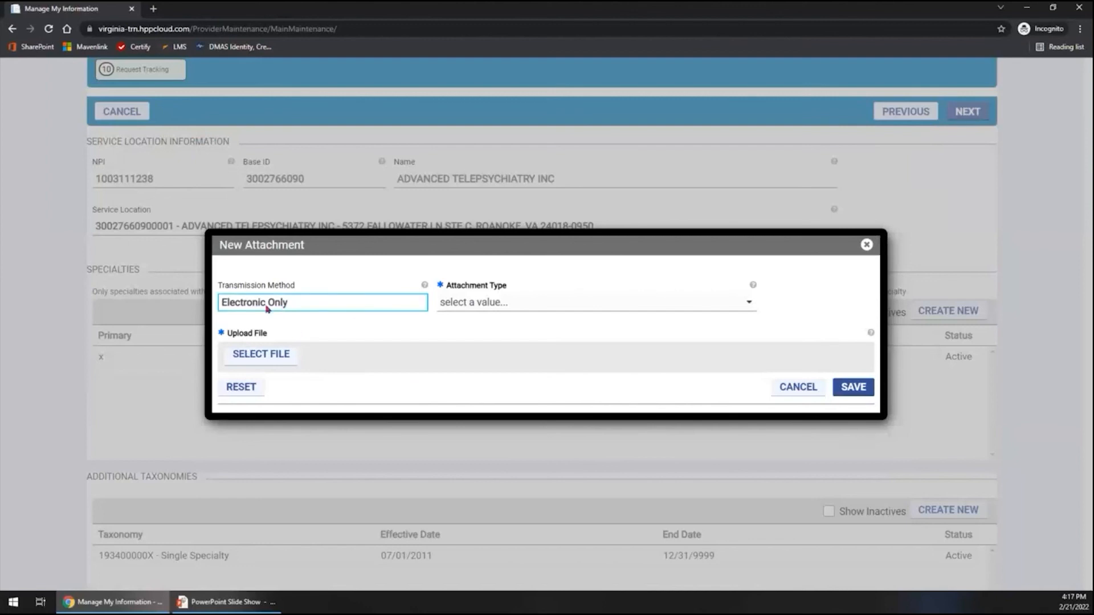
click(503, 305)
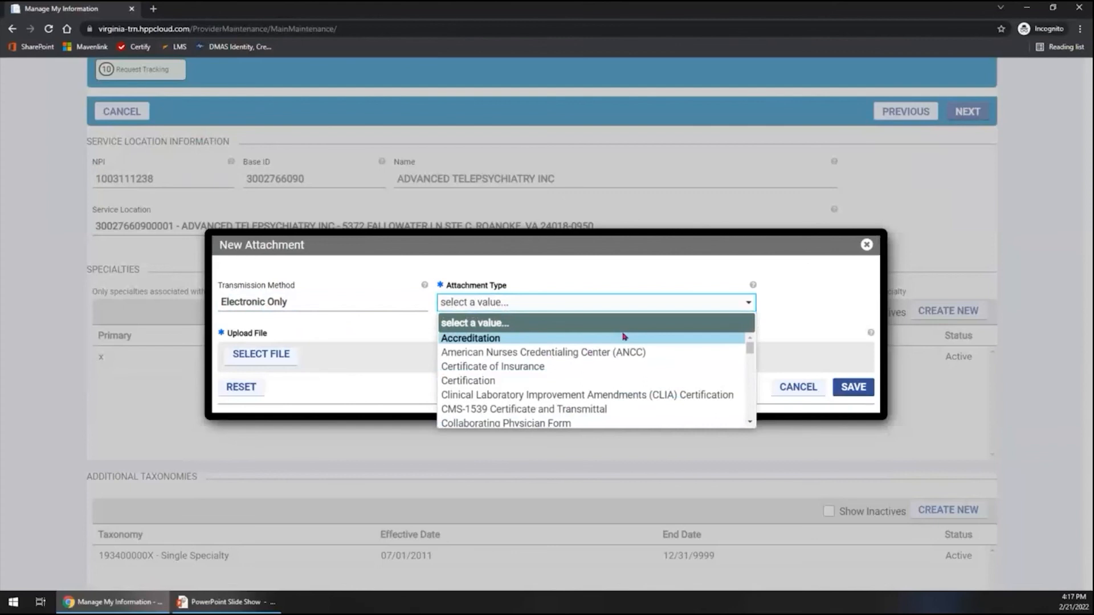
click(841, 323)
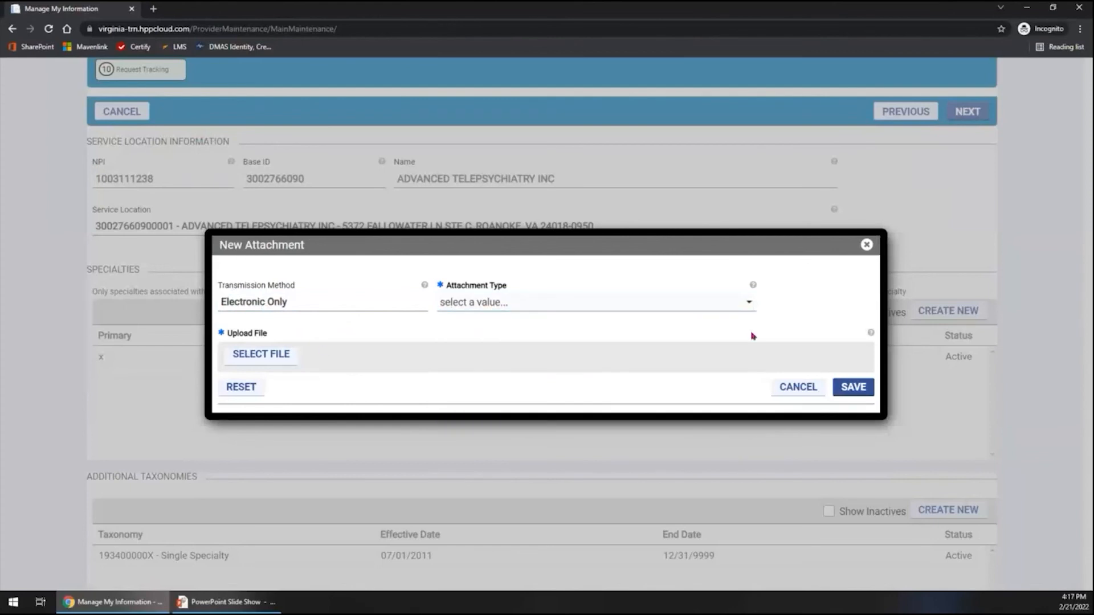
click(281, 358)
click(800, 388)
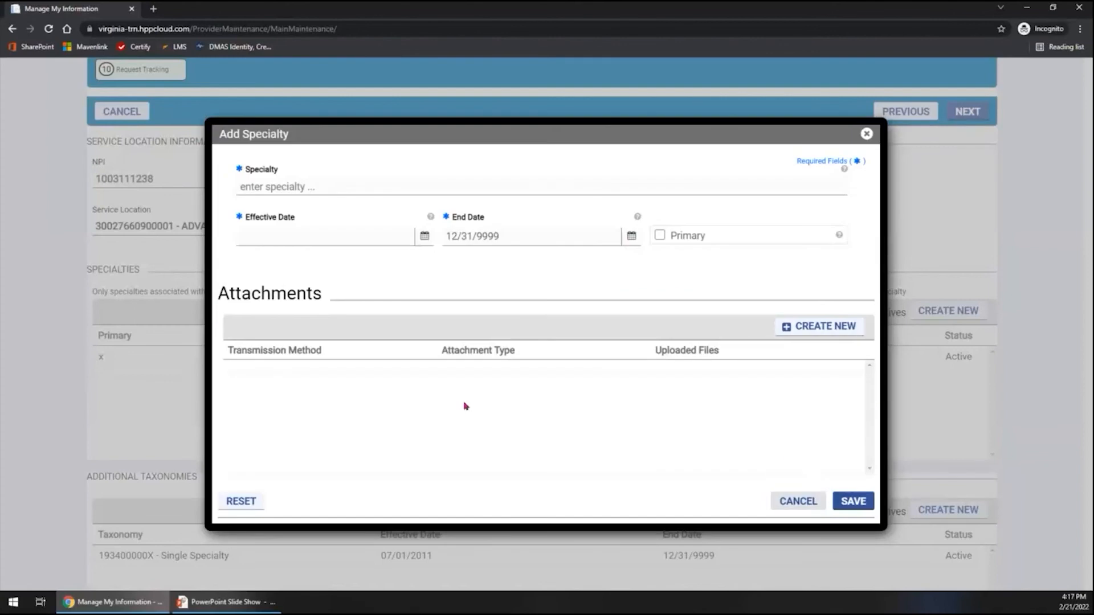
click(380, 407)
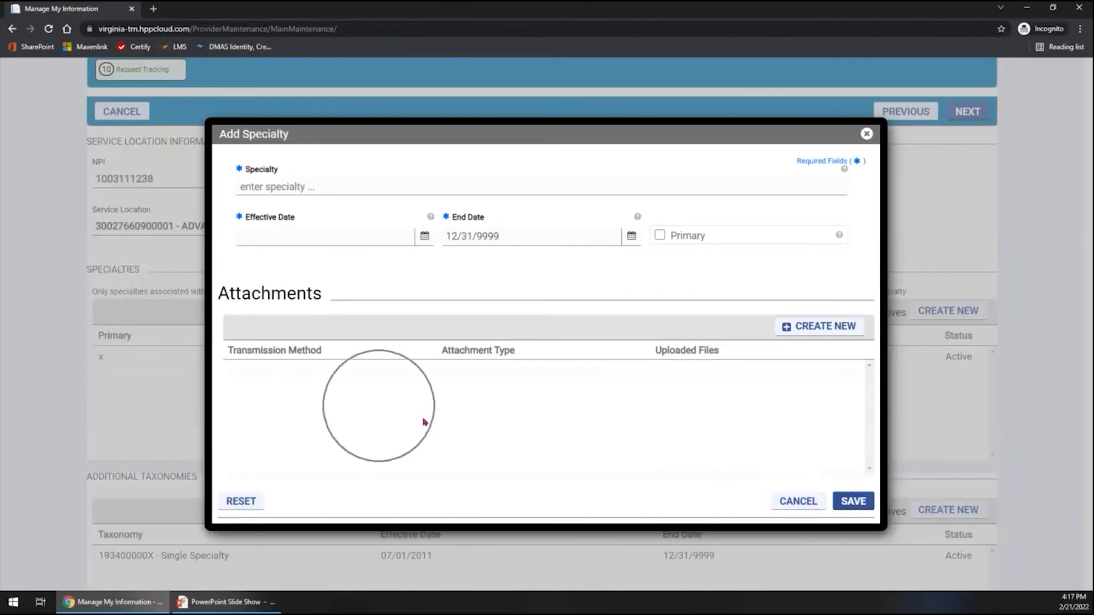
click(797, 501)
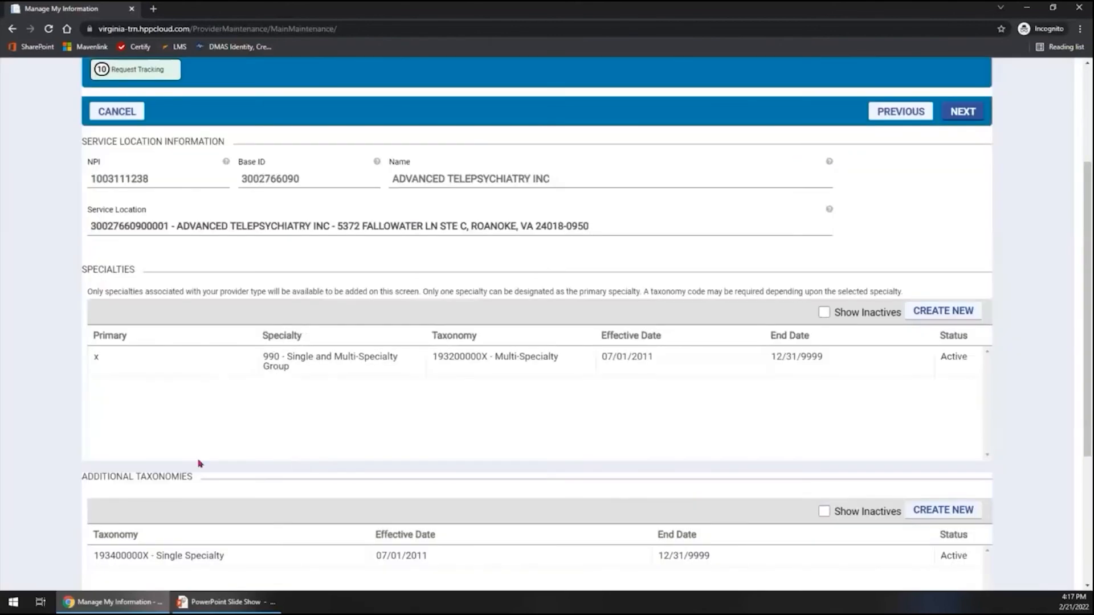
Review the Additional Taxonomies list, view the form for adding a taxonomy, and cancel it.
scroll(243, 415, down, 3)
scroll(245, 412, down, 1)
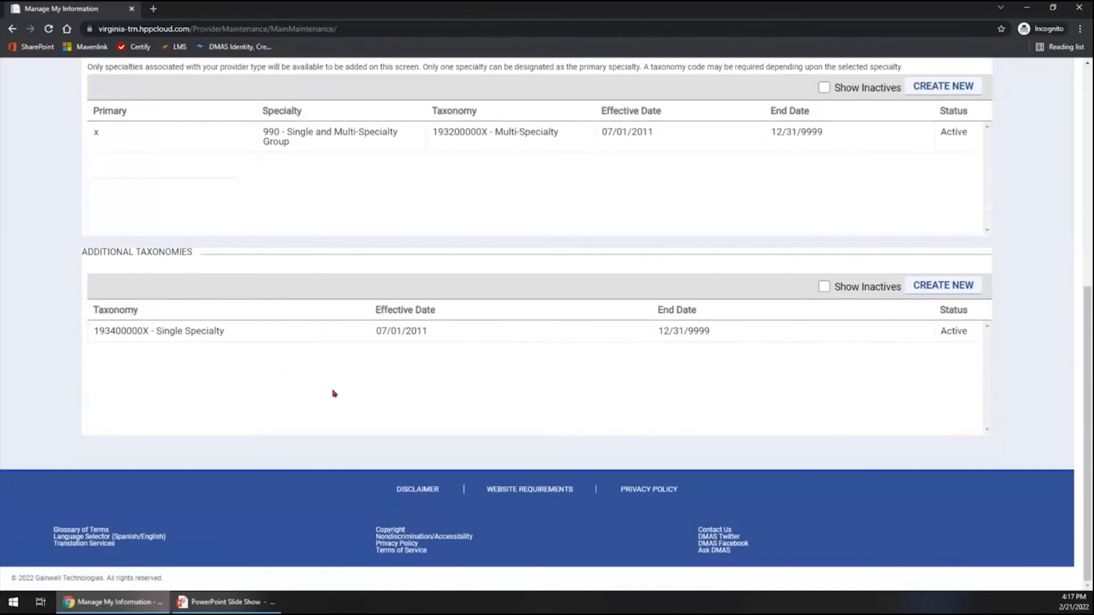
click(930, 290)
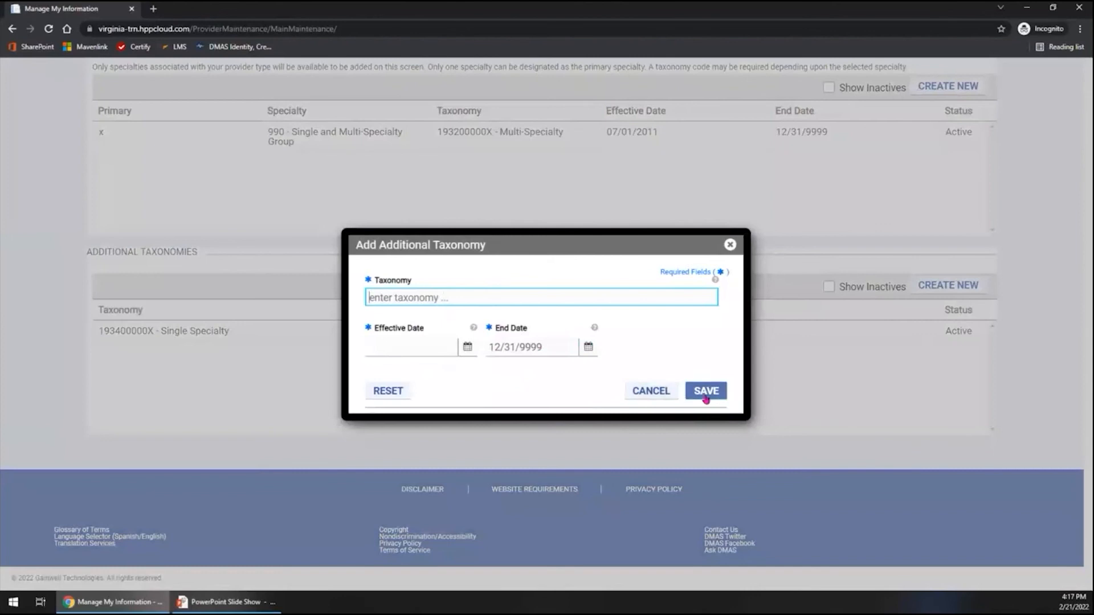
click(667, 391)
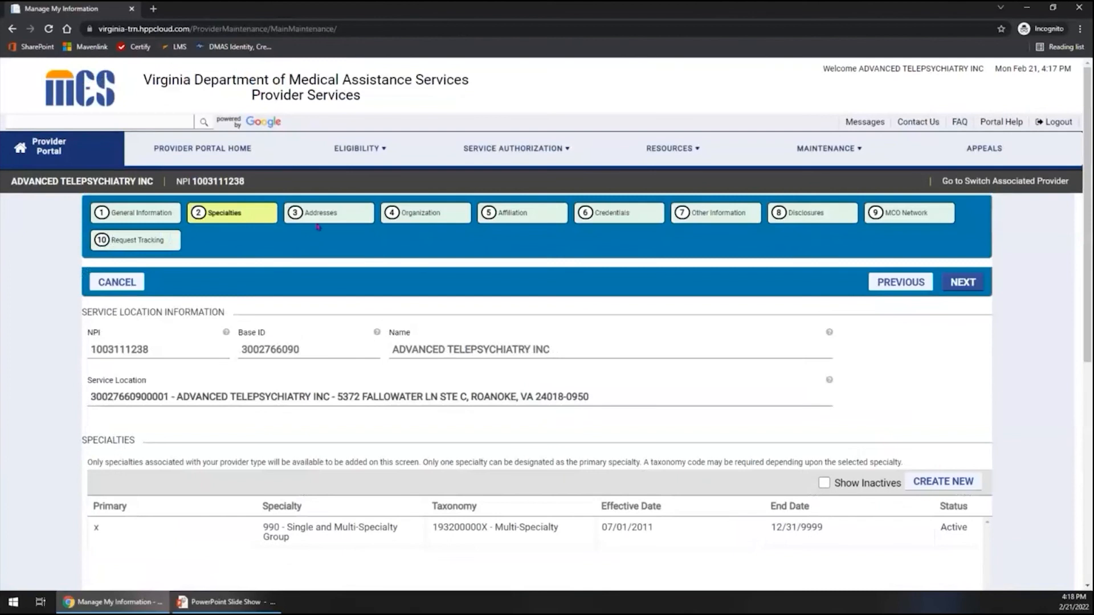
Open the Addresses section and review the location's address list and office hours.
click(315, 219)
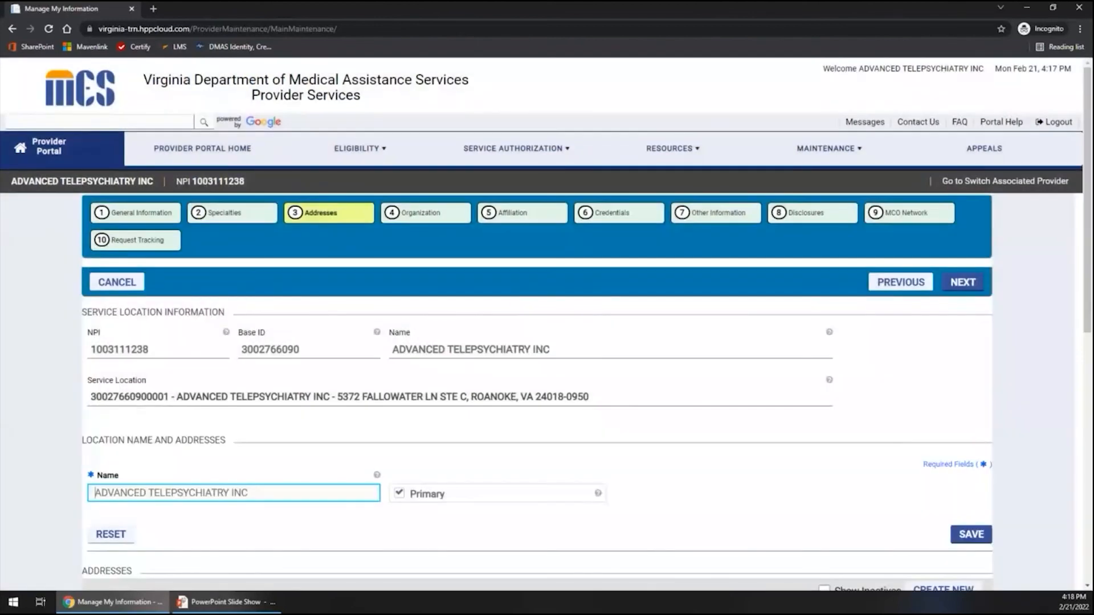
scroll(385, 450, down, 4)
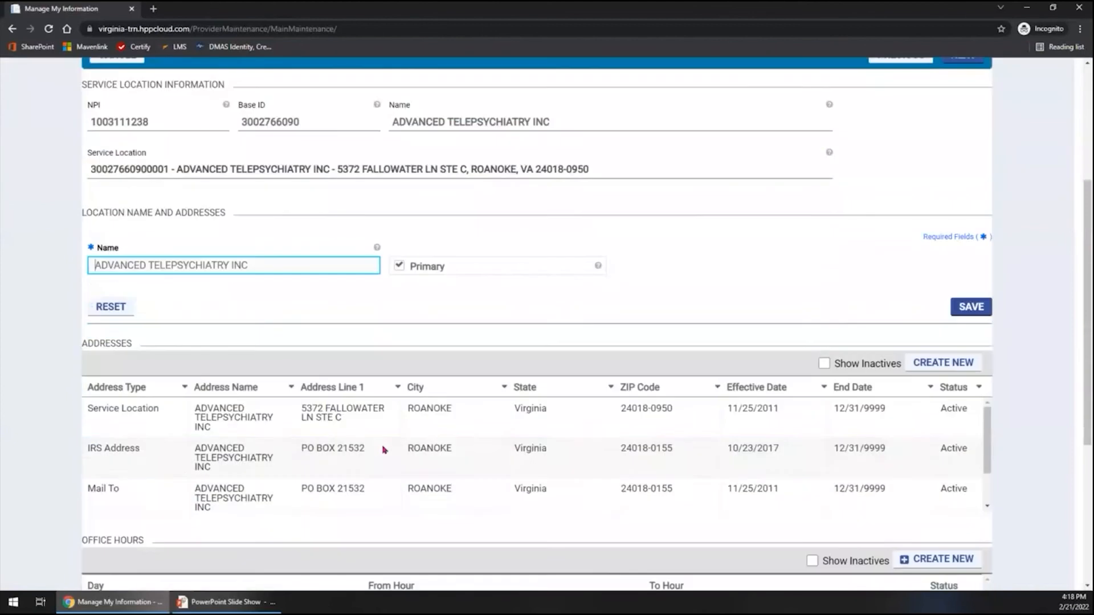
click(384, 450)
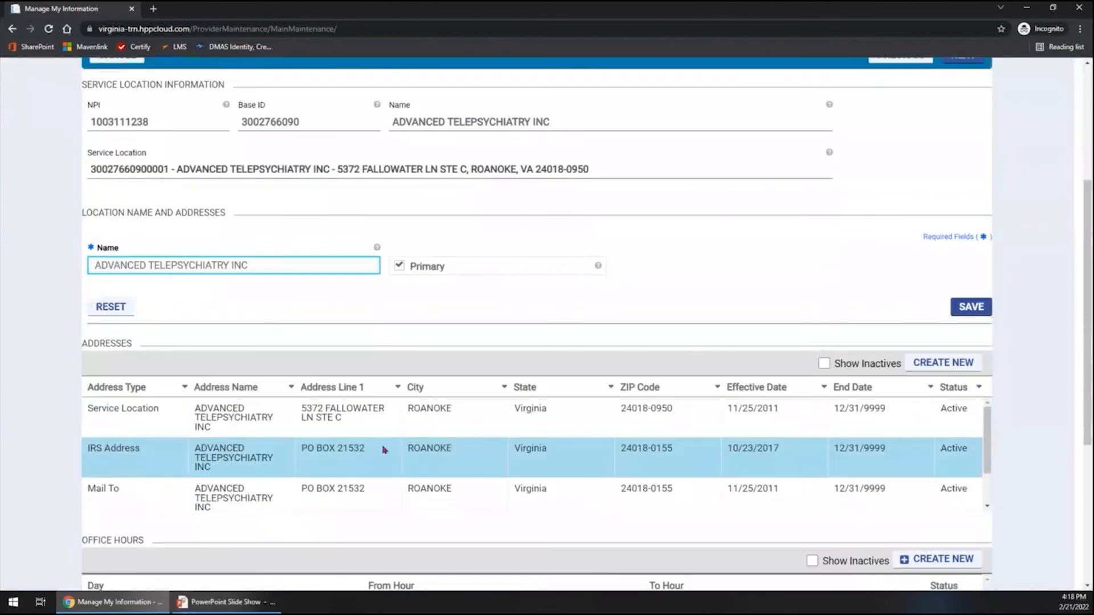
scroll(385, 451, down, 4)
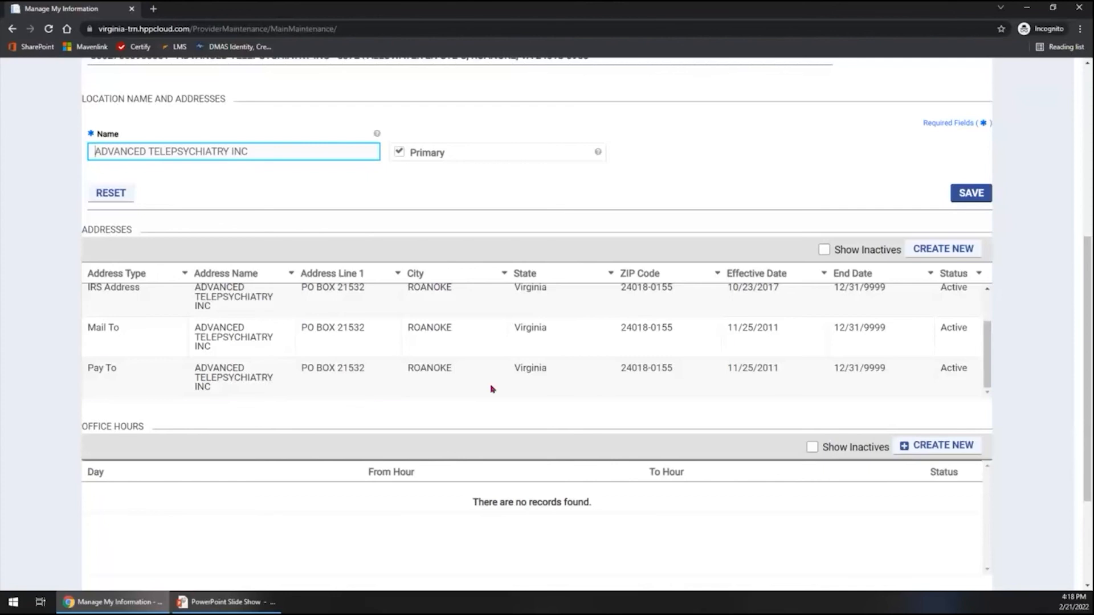
scroll(584, 371, up, 1)
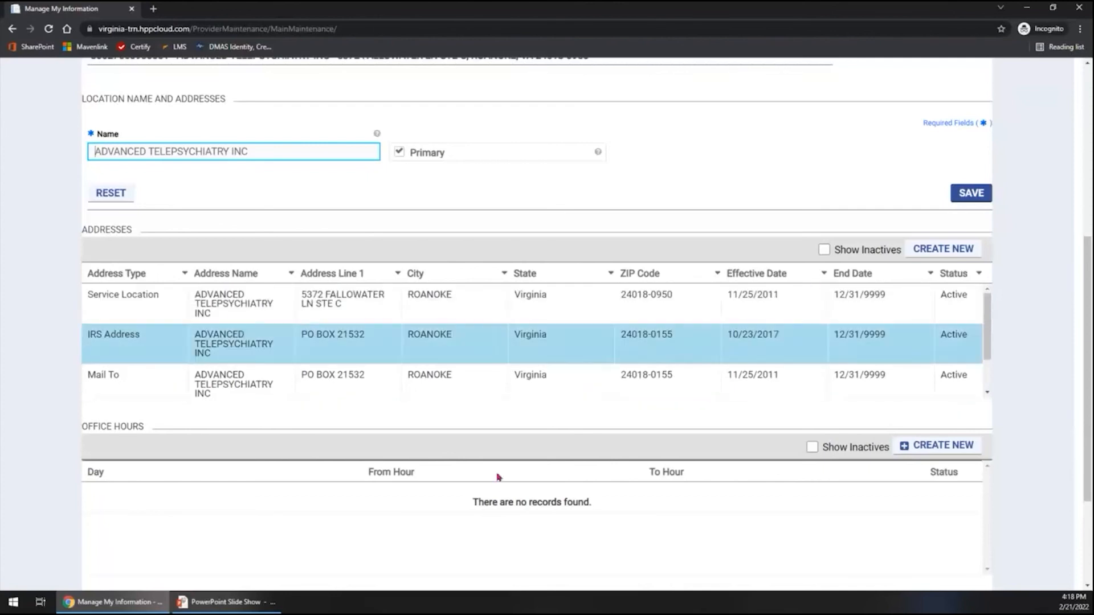
scroll(501, 484, down, 2)
scroll(503, 491, up, 5)
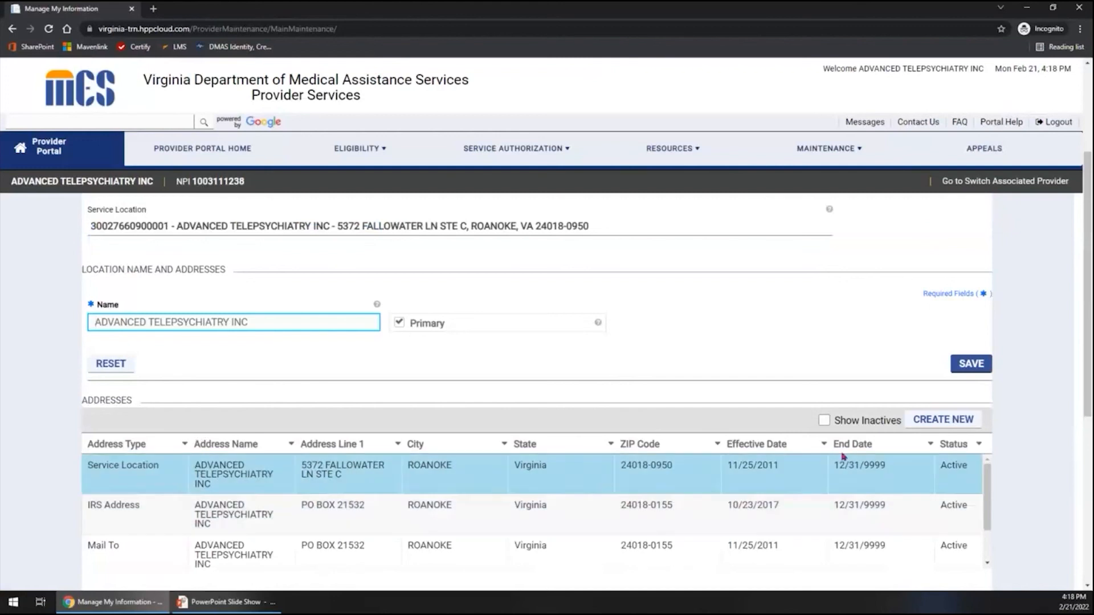
Open the form for adding an address, review its address types and new phone number entry, and cancel it.
click(913, 424)
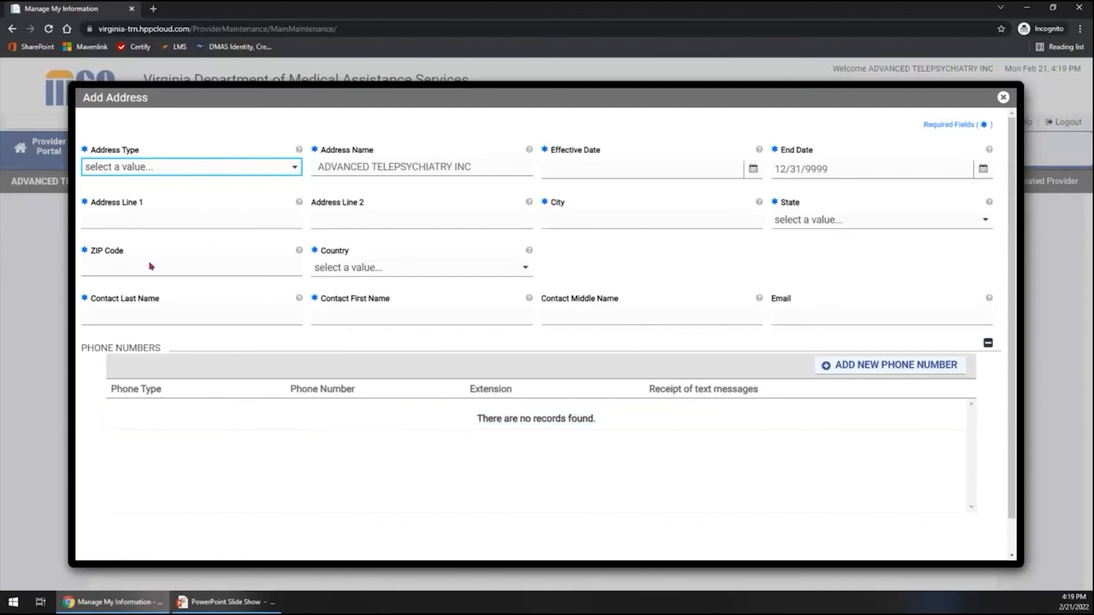
click(225, 168)
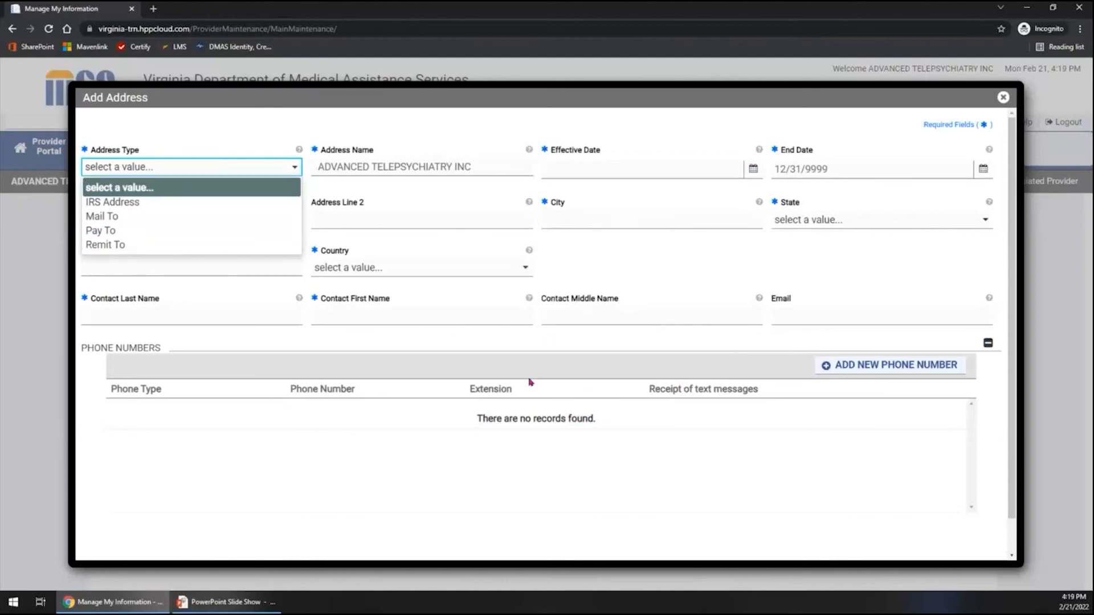
scroll(534, 476, down, 1)
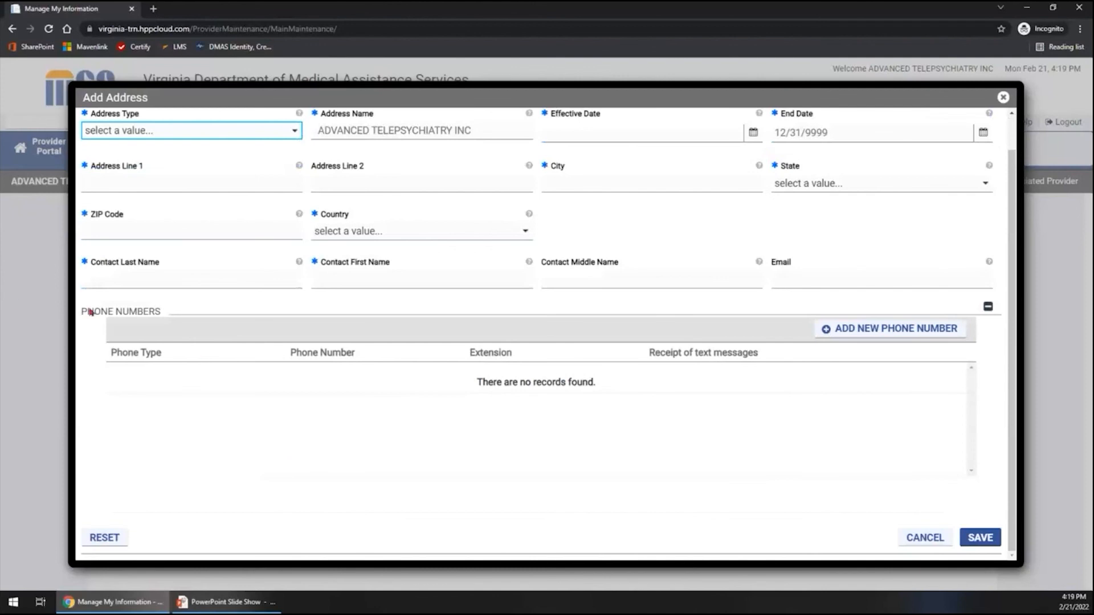
click(930, 331)
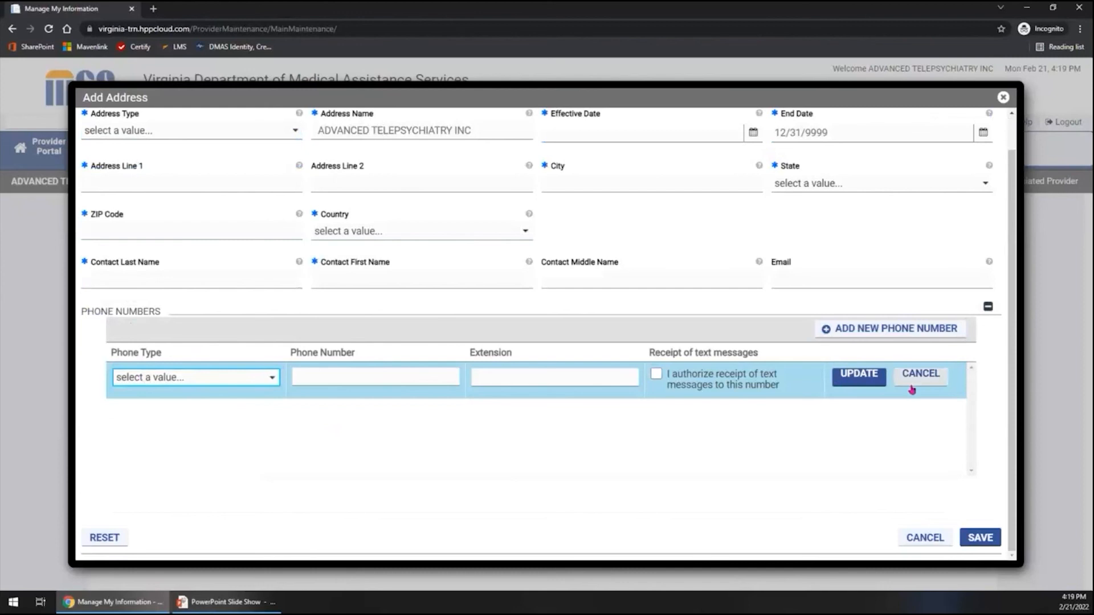
click(932, 540)
scroll(647, 426, up, 3)
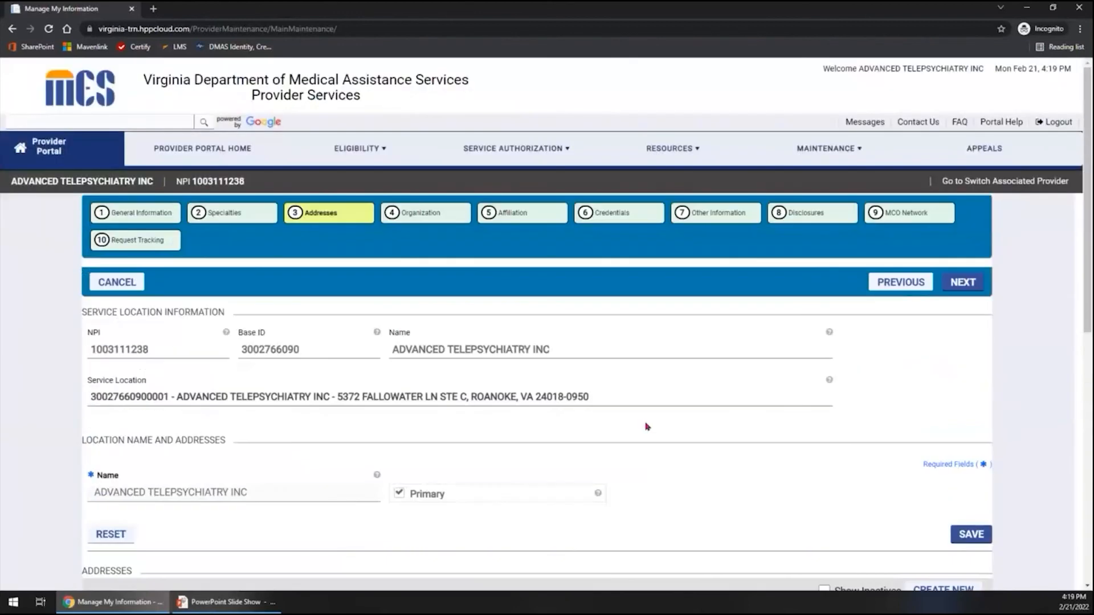
Open the Organization section and mark the location as Registered with Secretary Of State and Incorporated.
click(375, 215)
click(418, 213)
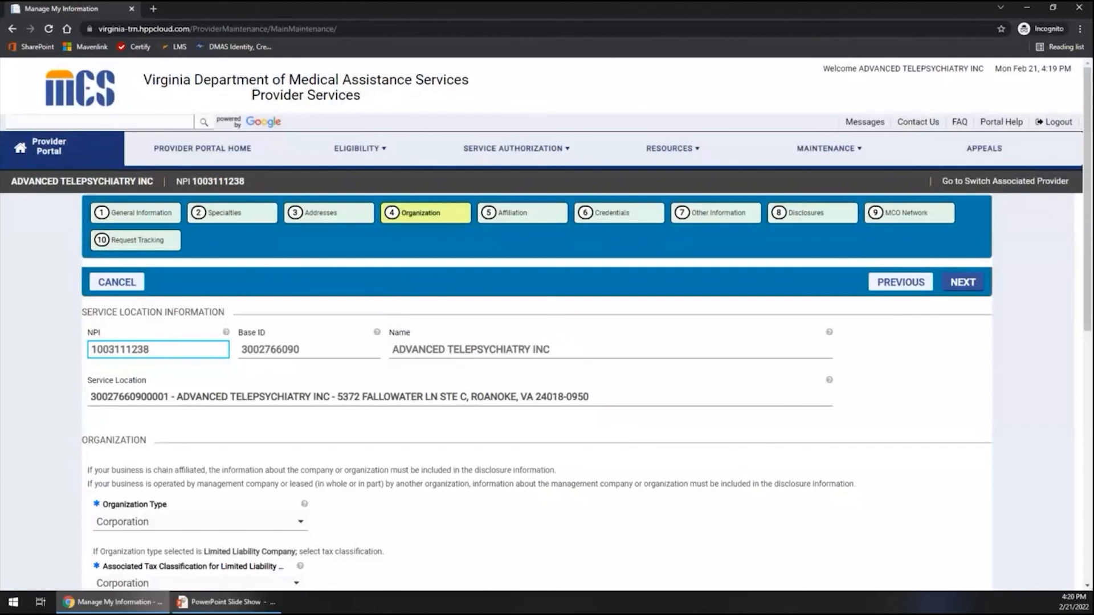
scroll(416, 497, down, 2)
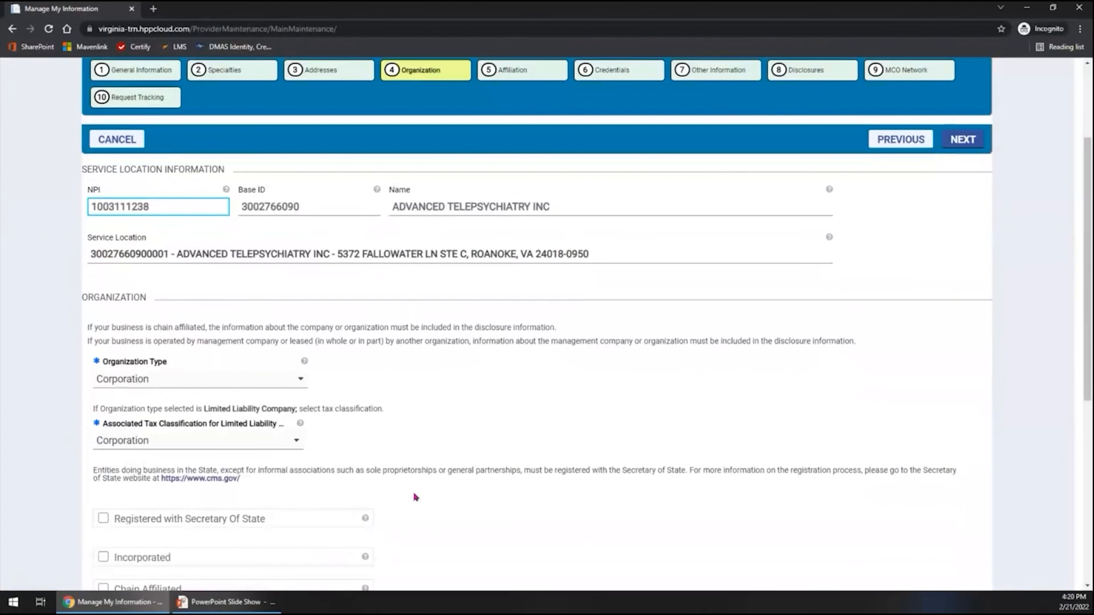
scroll(415, 497, down, 3)
click(103, 316)
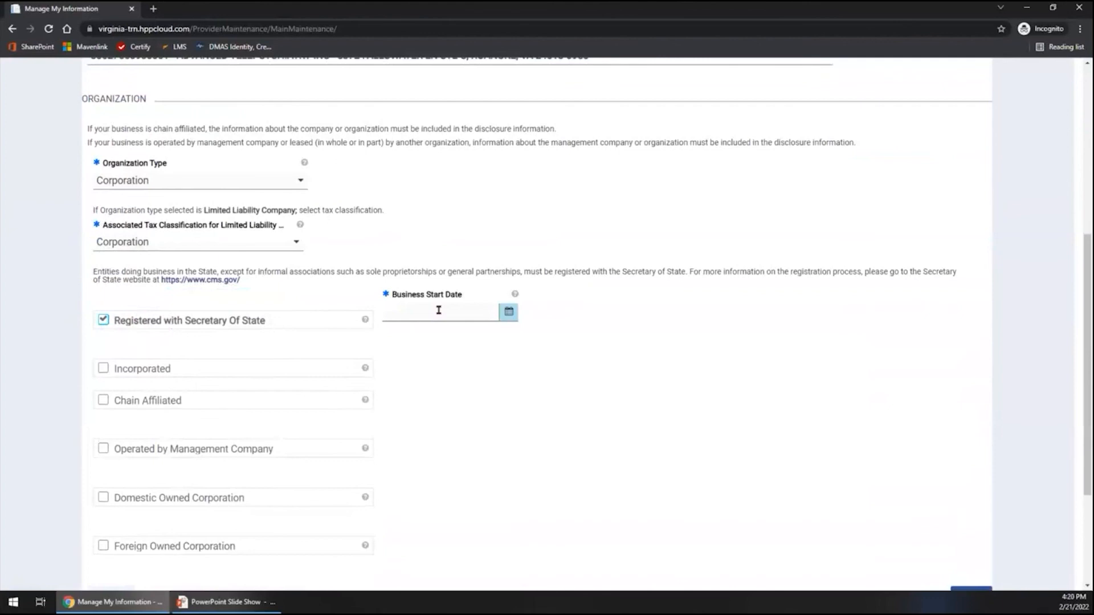
click(103, 369)
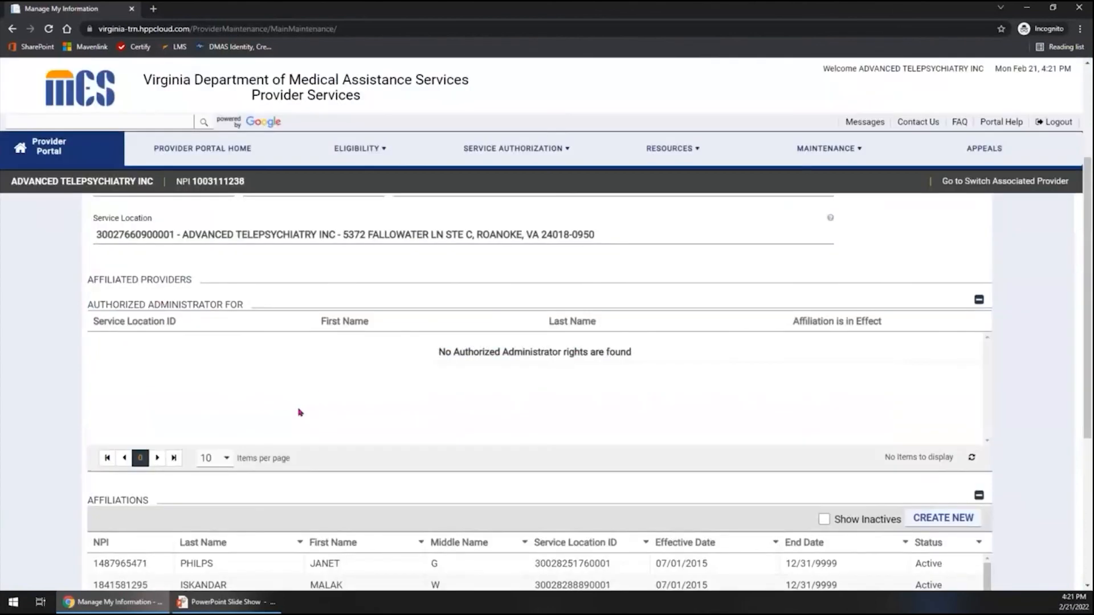
Review the location's affiliated providers, and open the Credentials section to view its Medicare numbers.
scroll(299, 411, down, 2)
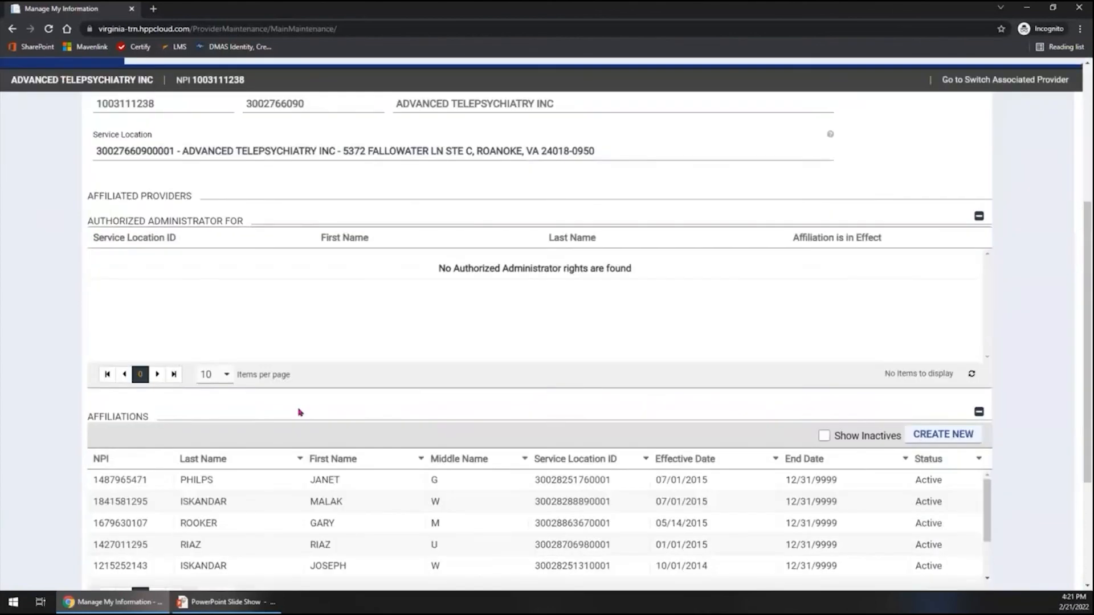
scroll(300, 412, up, 5)
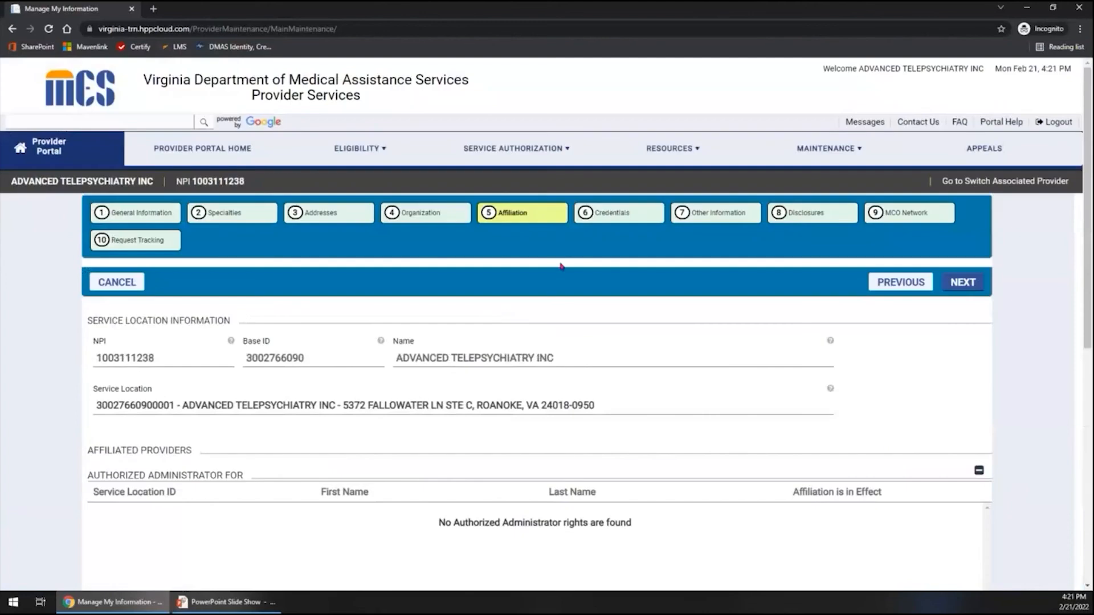
click(623, 213)
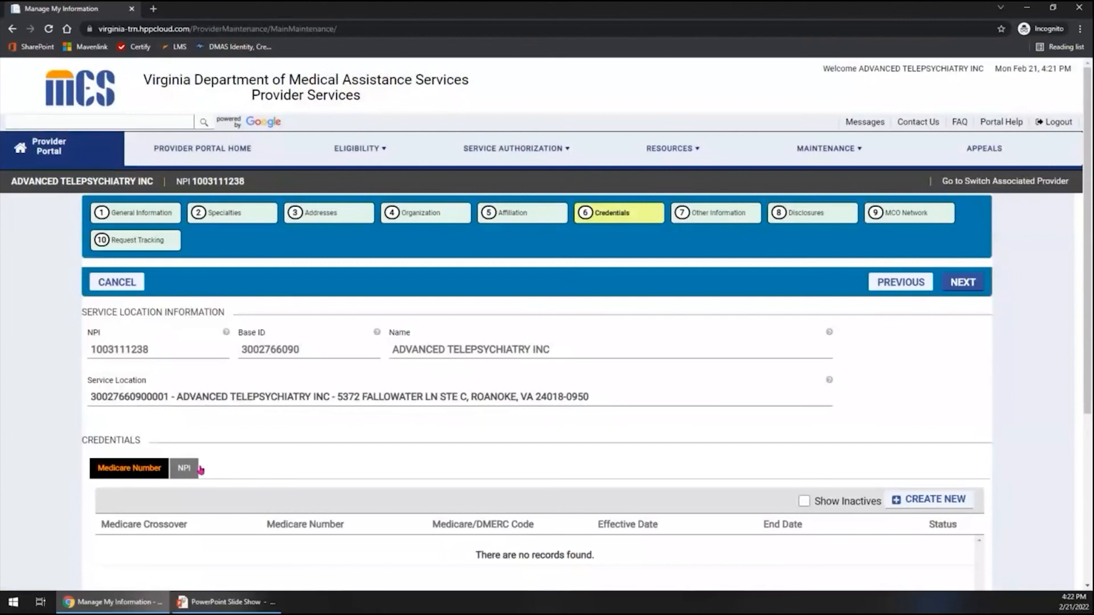
scroll(346, 513, down, 2)
scroll(349, 516, down, 1)
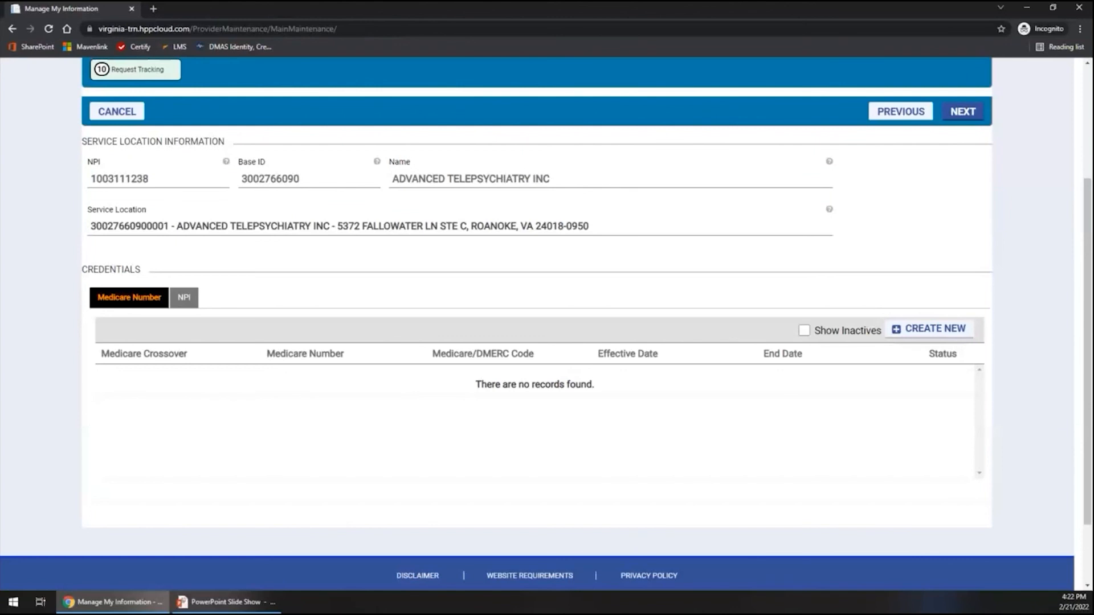
Show the location's NPI credentials, view the form for adding an NPI, and cancel it.
click(184, 298)
click(957, 329)
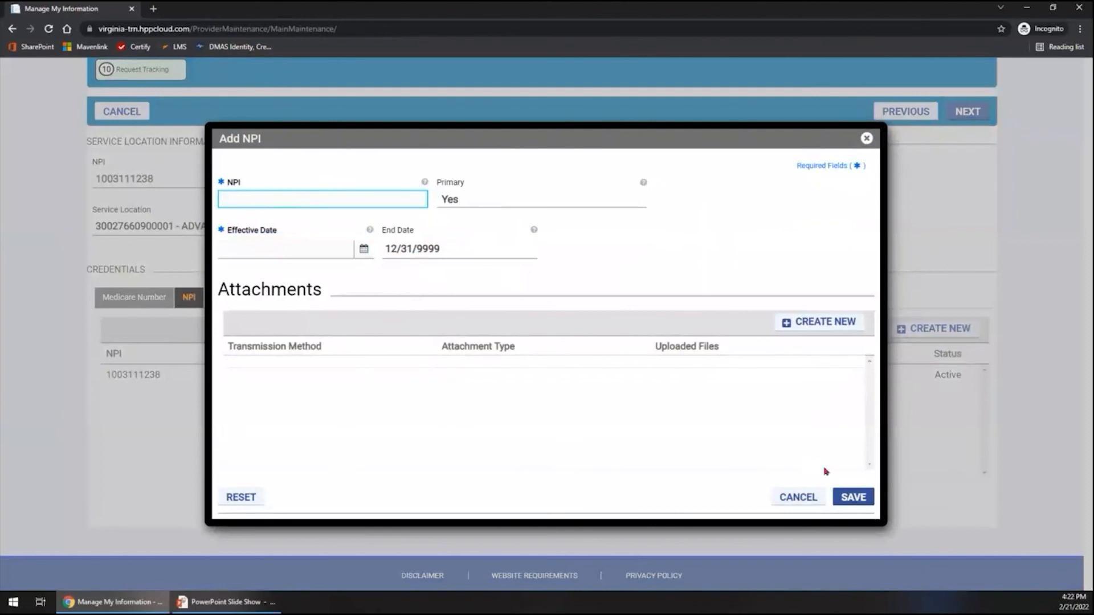
click(790, 505)
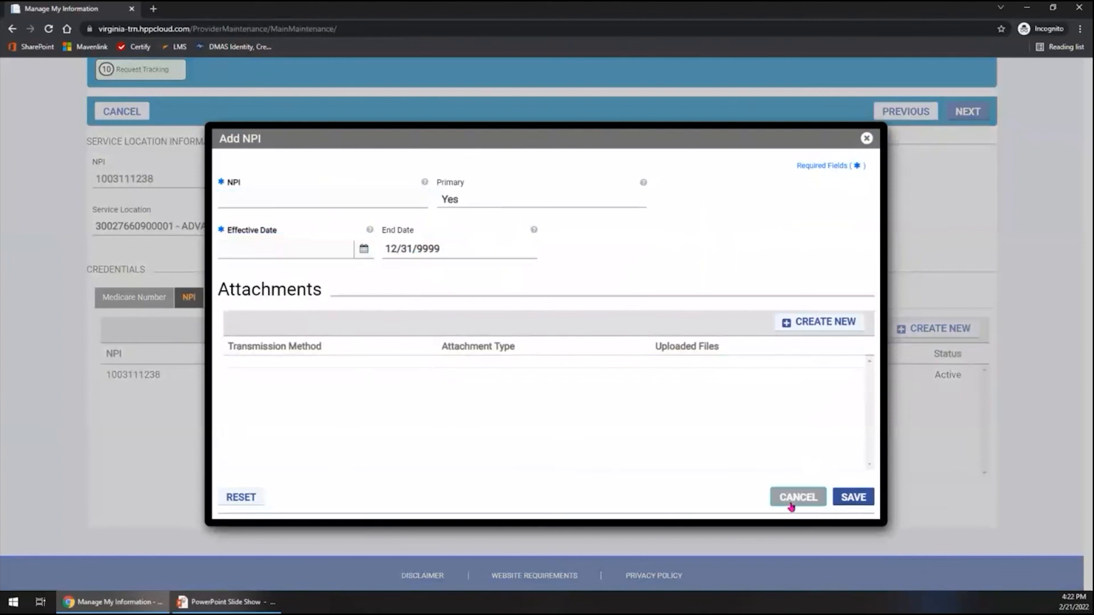
scroll(610, 462, up, 3)
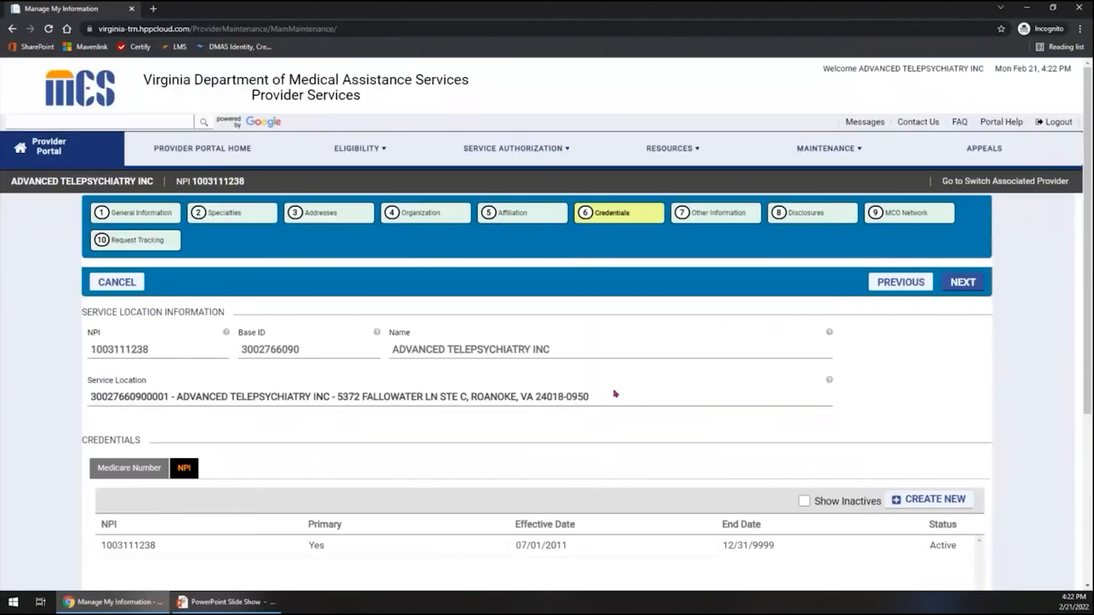
Open the Other Information section, review the language choices in the form for adding a language, and cancel it.
click(732, 219)
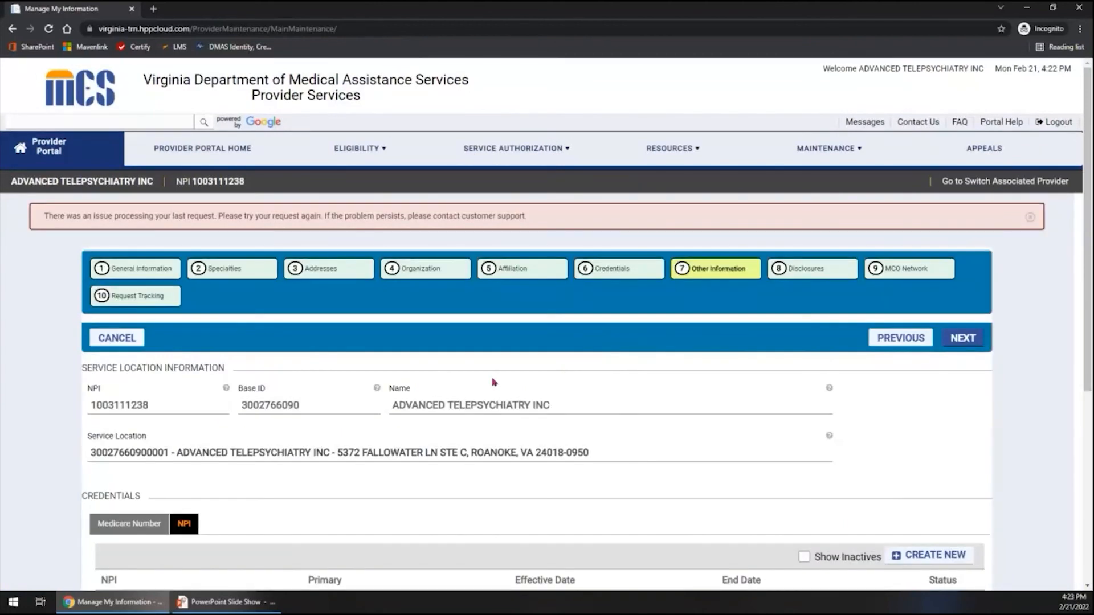
click(710, 273)
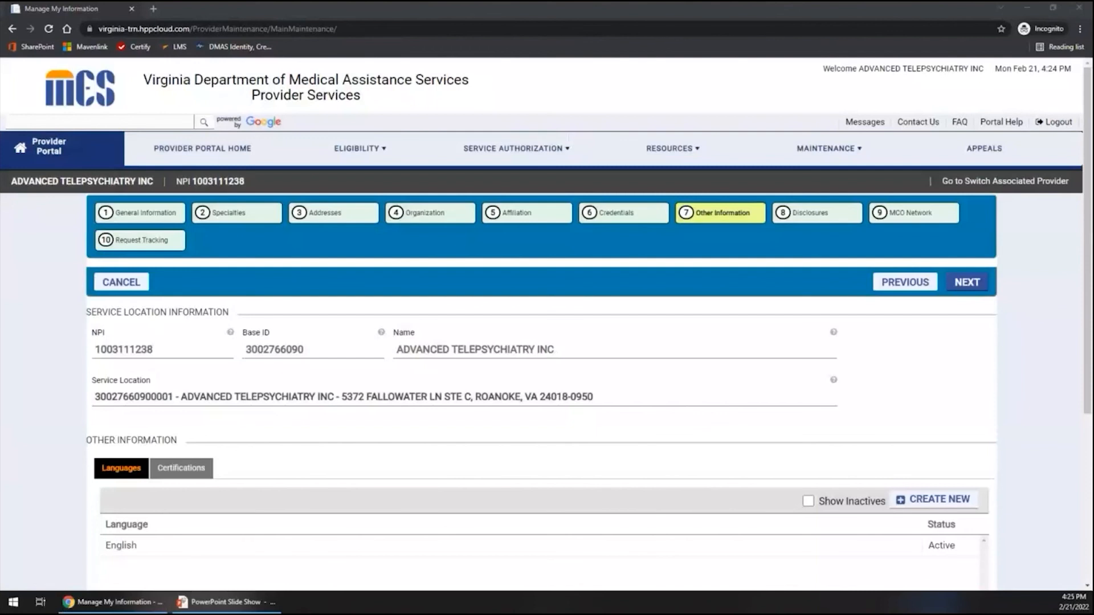
scroll(194, 518, down, 3)
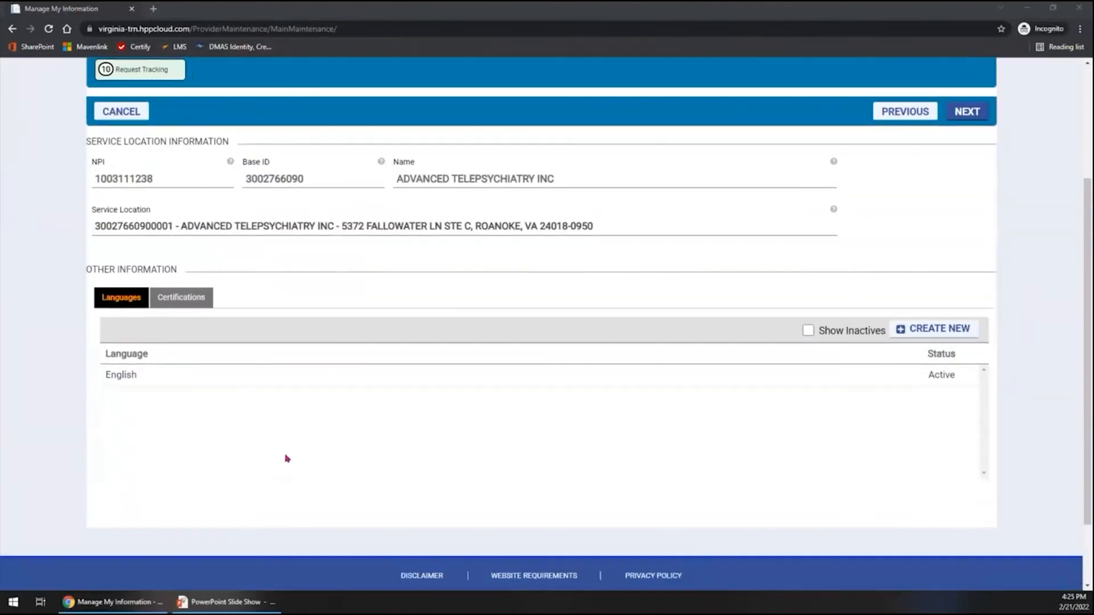
click(947, 332)
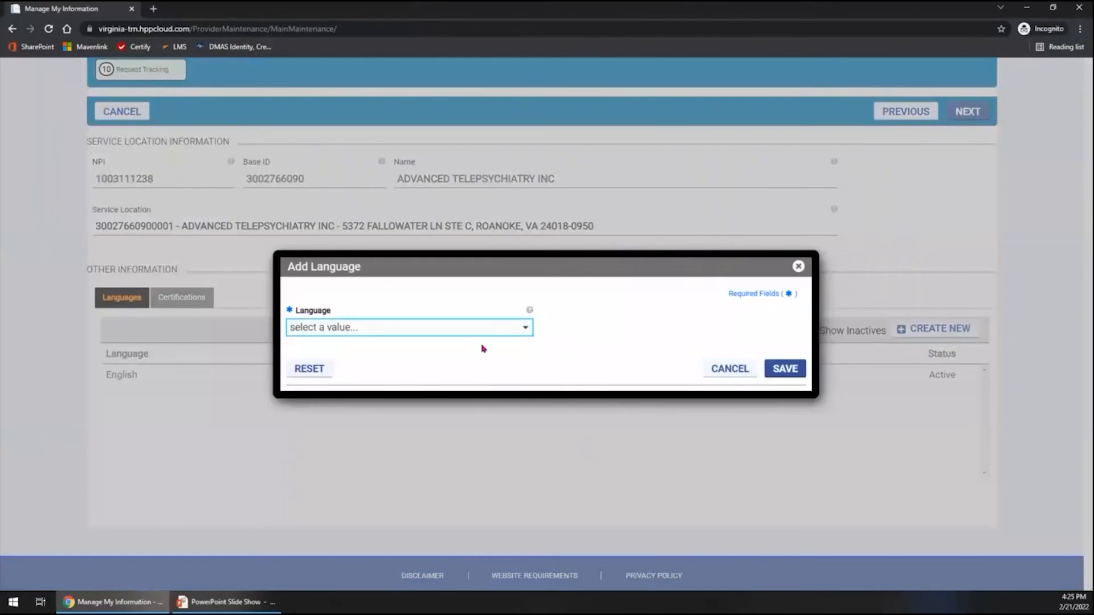
click(485, 329)
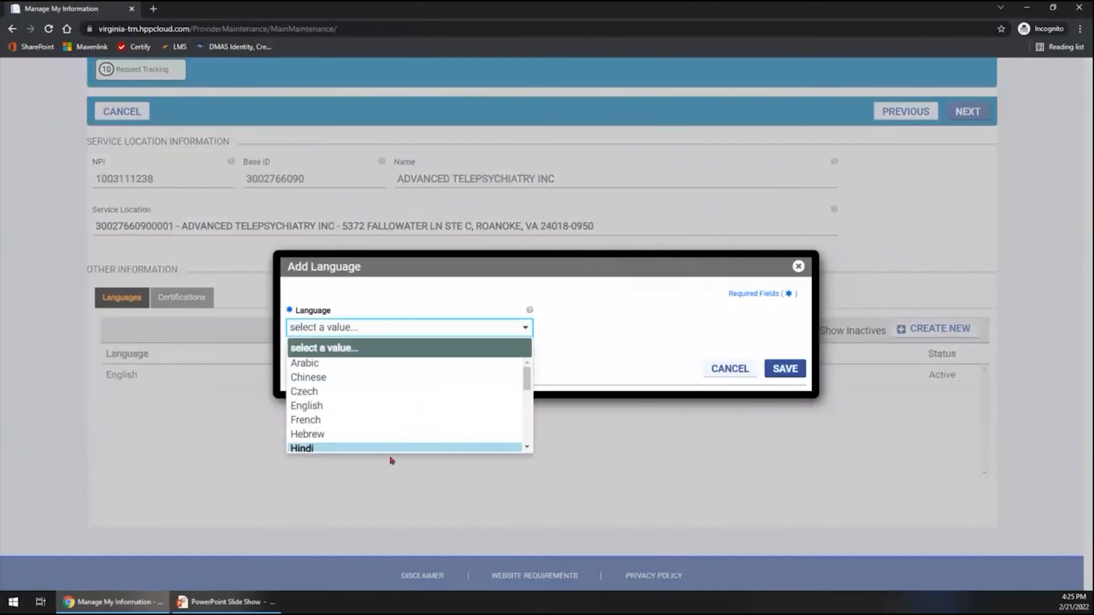
click(655, 321)
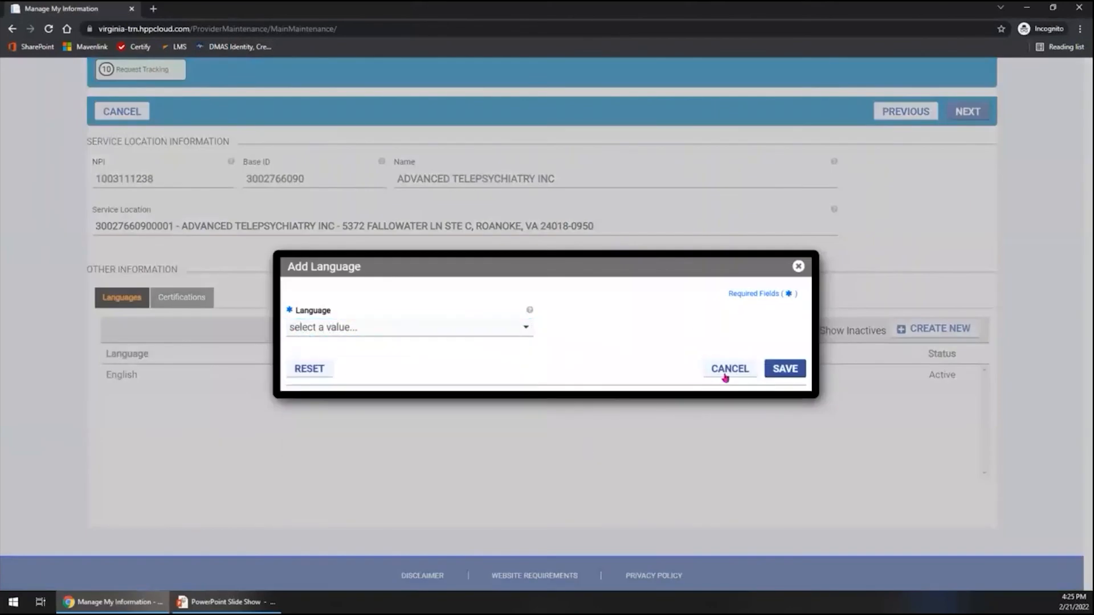
click(719, 377)
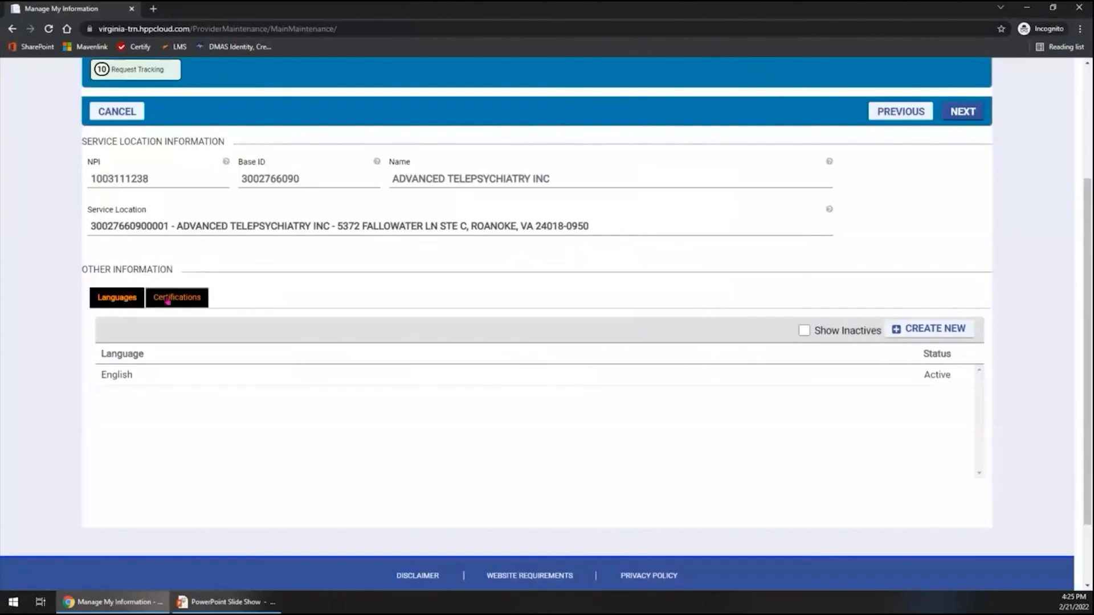
Show the location's certifications, view the form for adding a certification, and cancel it.
click(167, 301)
click(298, 427)
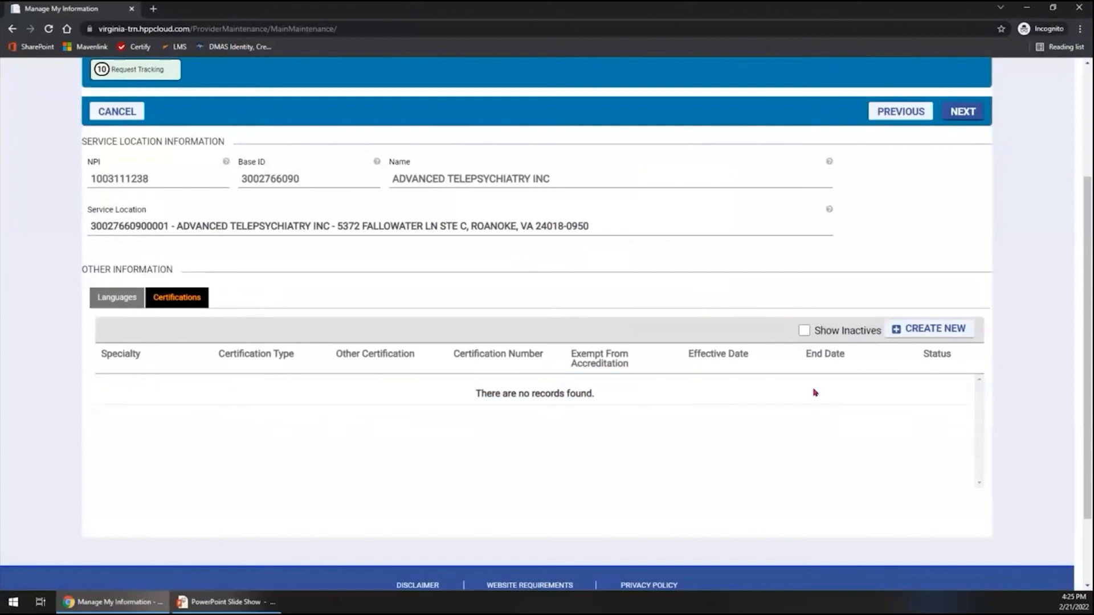
click(945, 335)
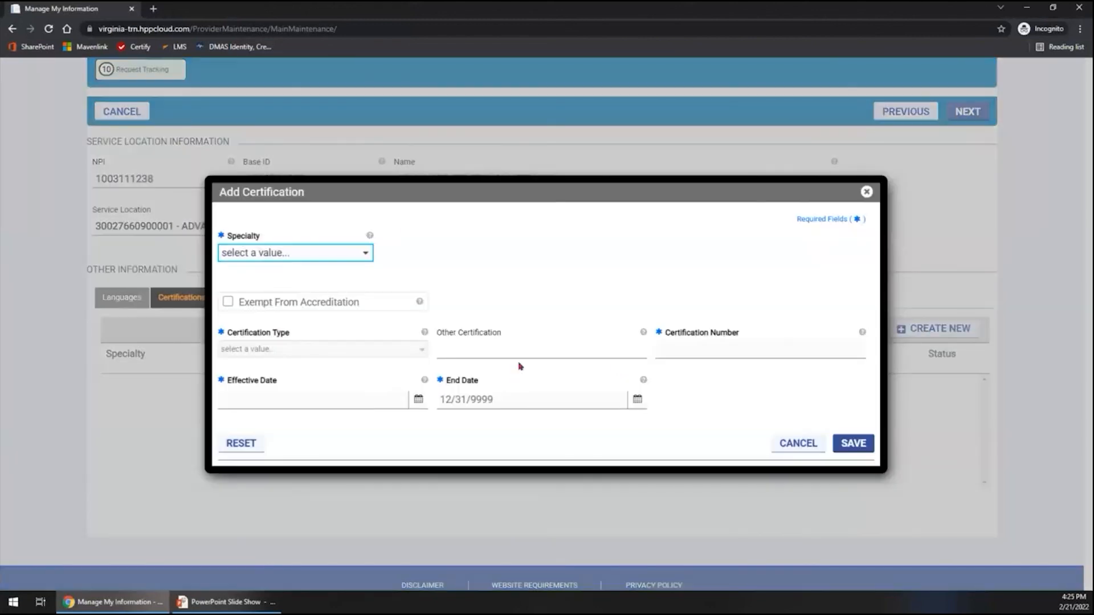
click(790, 444)
scroll(520, 412, up, 3)
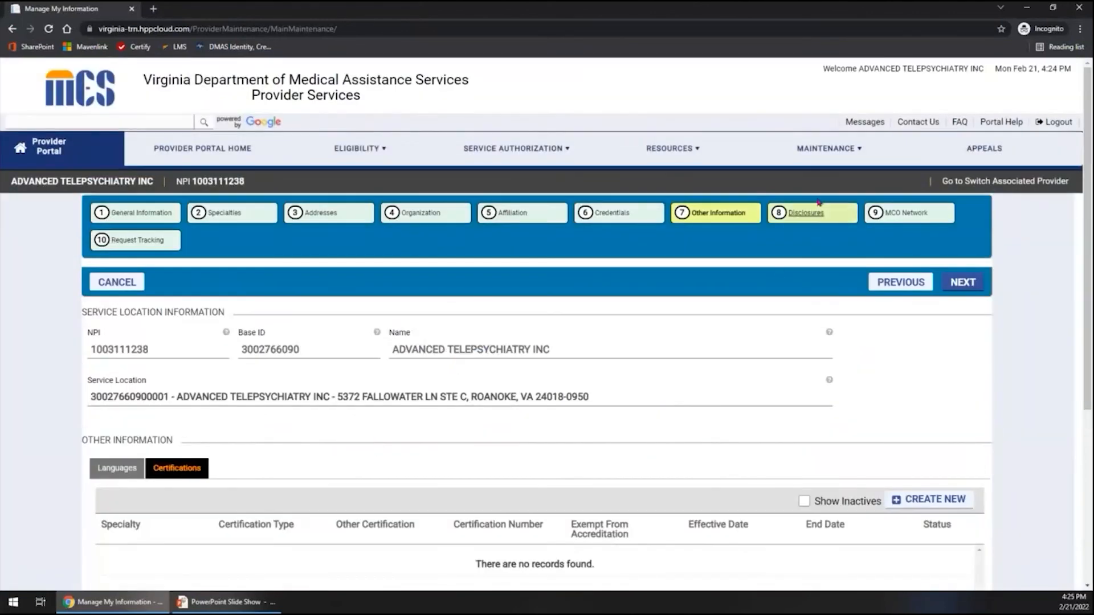
Open the Disclosures section and show the location's owner associations.
click(817, 219)
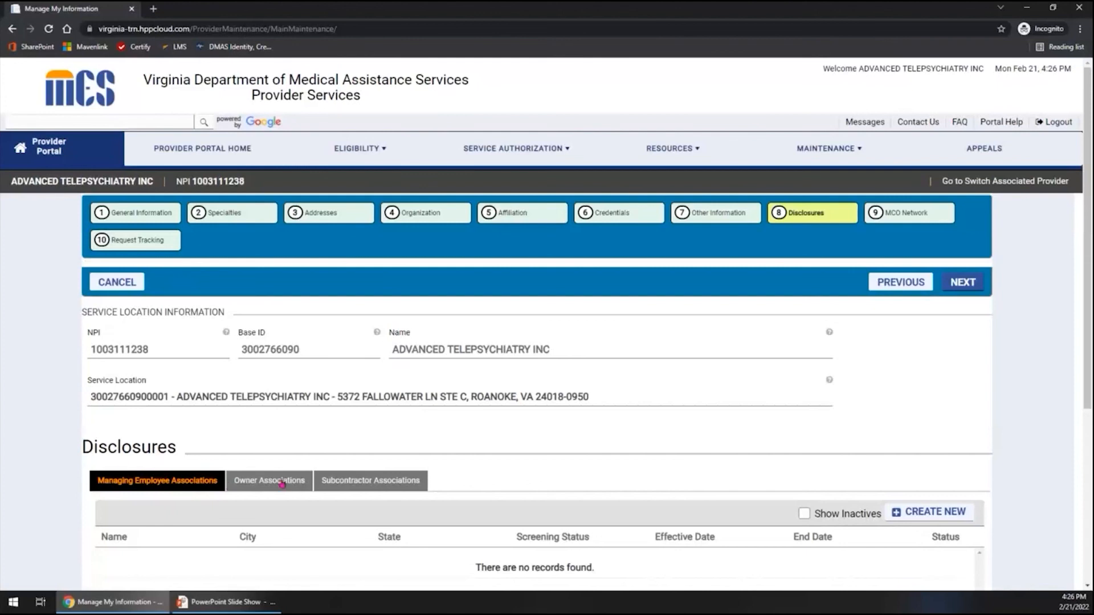
scroll(293, 433, down, 2)
click(269, 368)
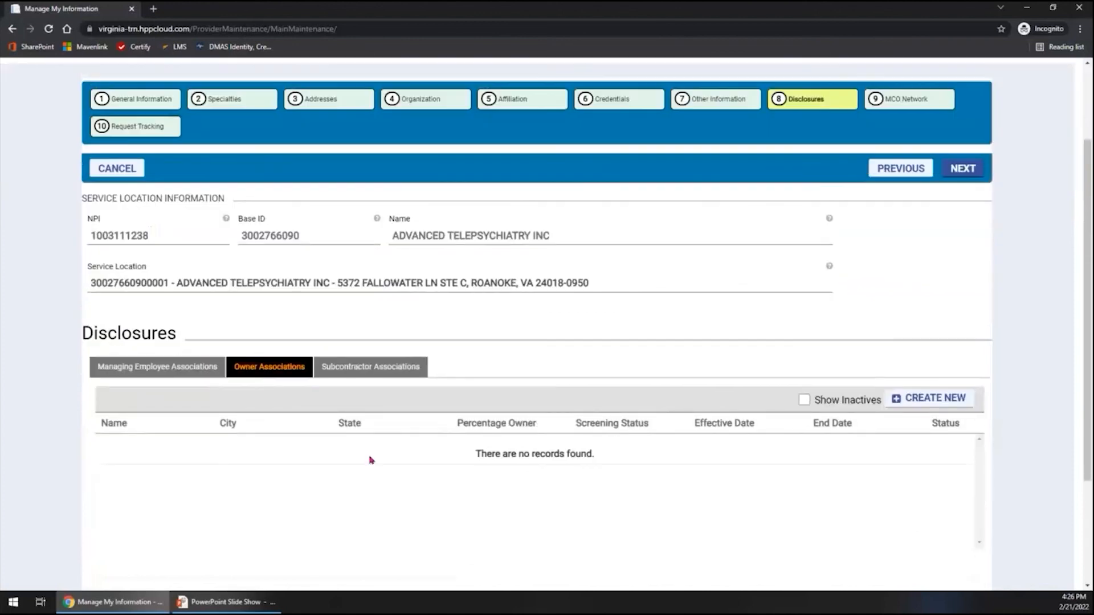
scroll(372, 460, down, 3)
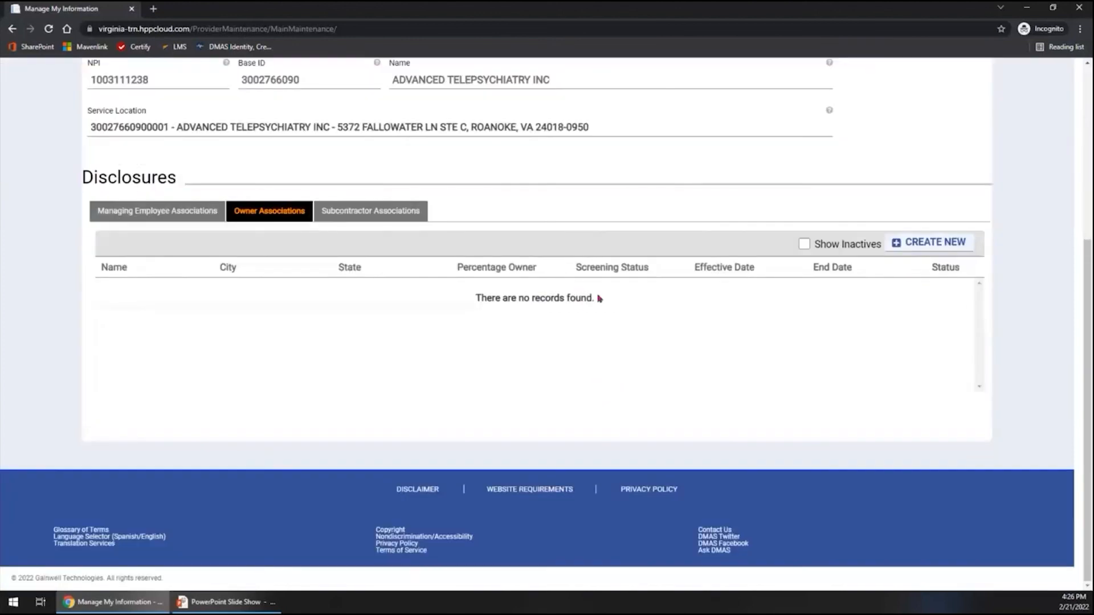
Open the form for adding an owner association and review its personal, relationship disclosure, percentage interest and attachment fields.
click(902, 247)
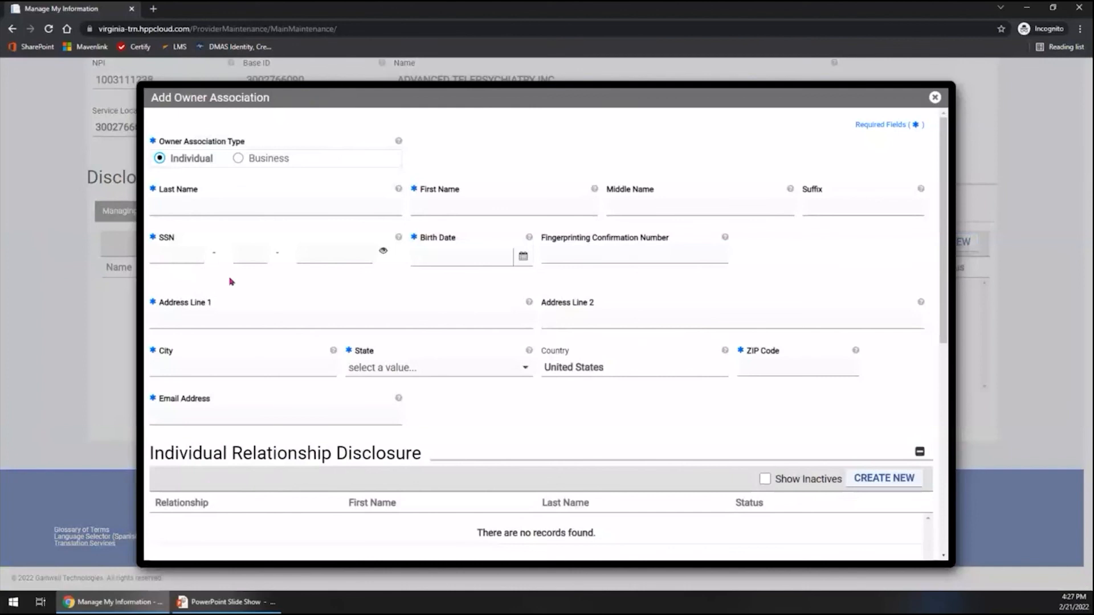
scroll(497, 342, down, 1)
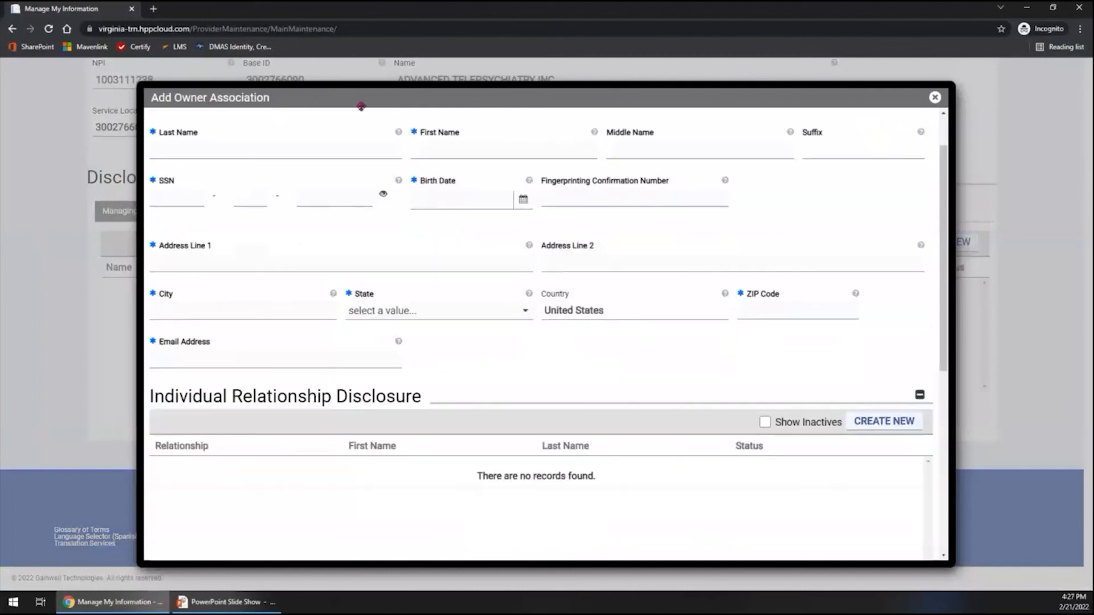
scroll(336, 331, down, 4)
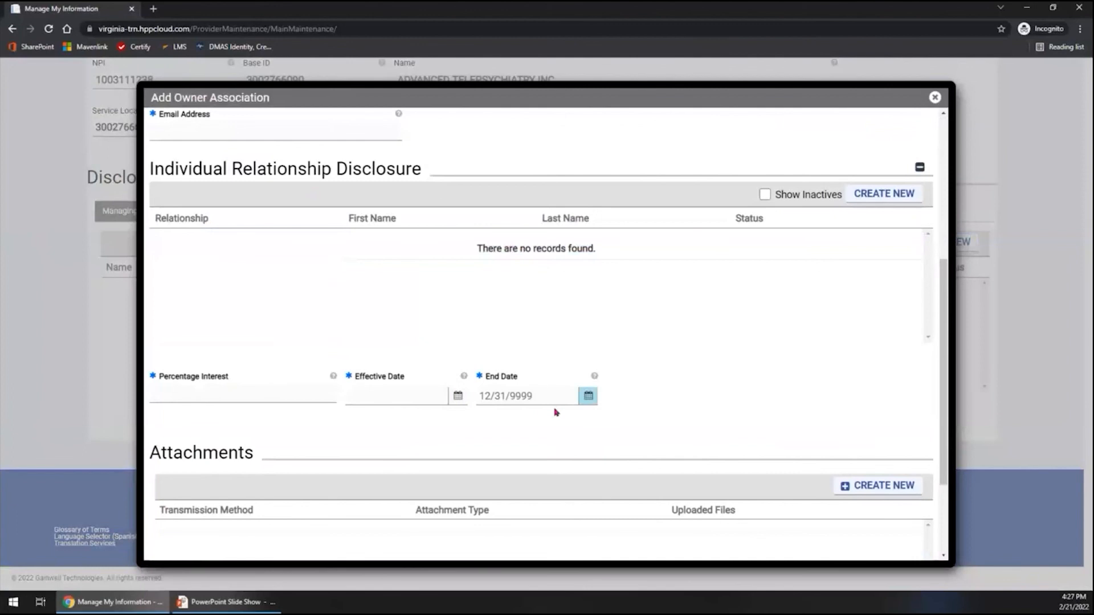
scroll(554, 410, down, 3)
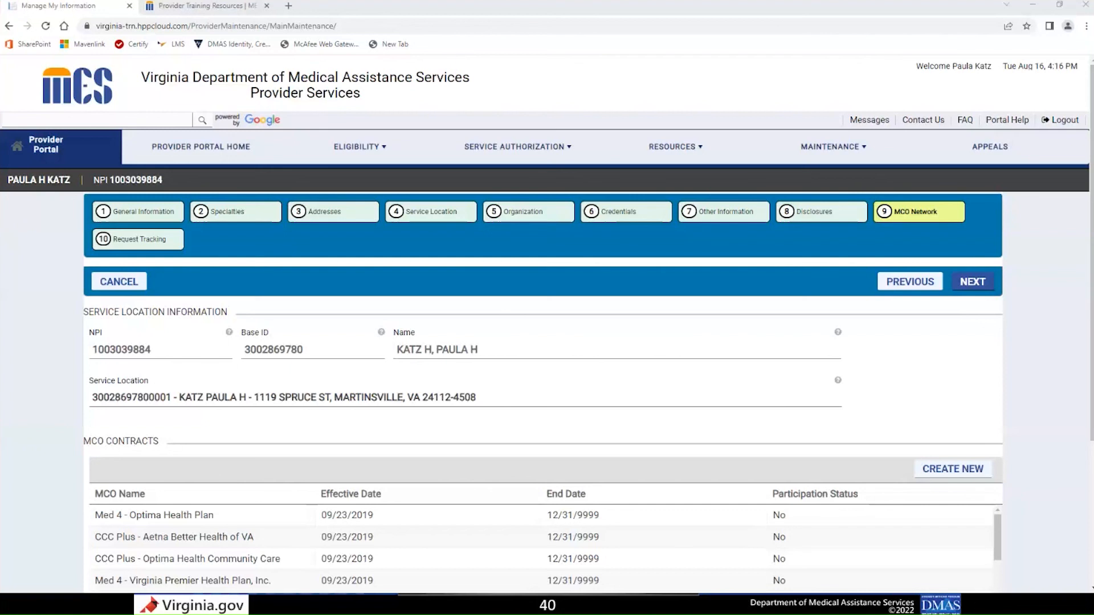
Review the full list of MCO contracts in the MCO Network section.
scroll(432, 454, down, 3)
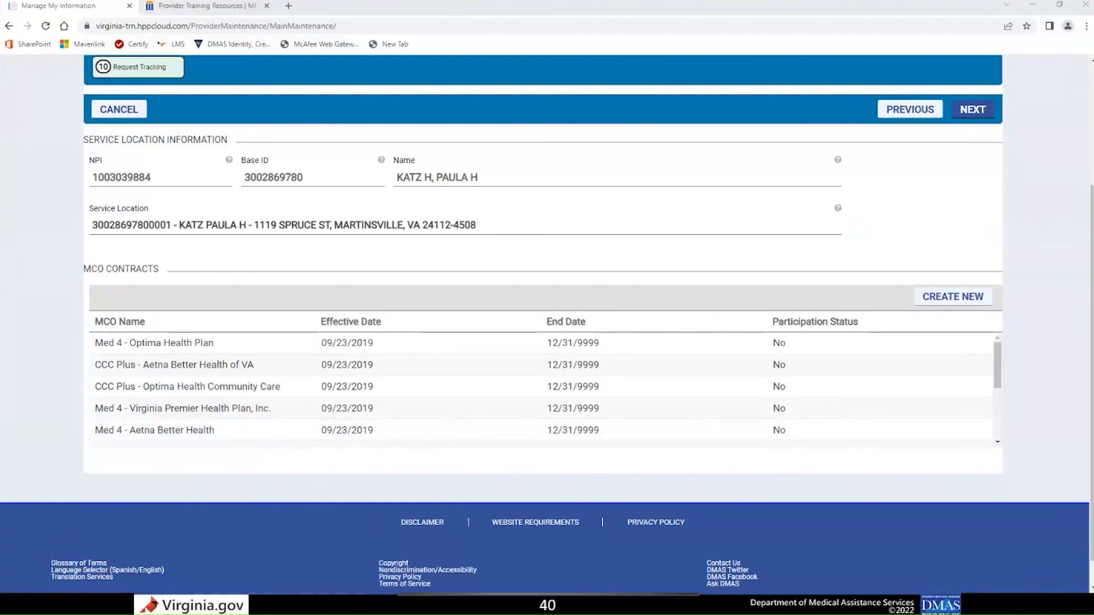
scroll(626, 410, down, 3)
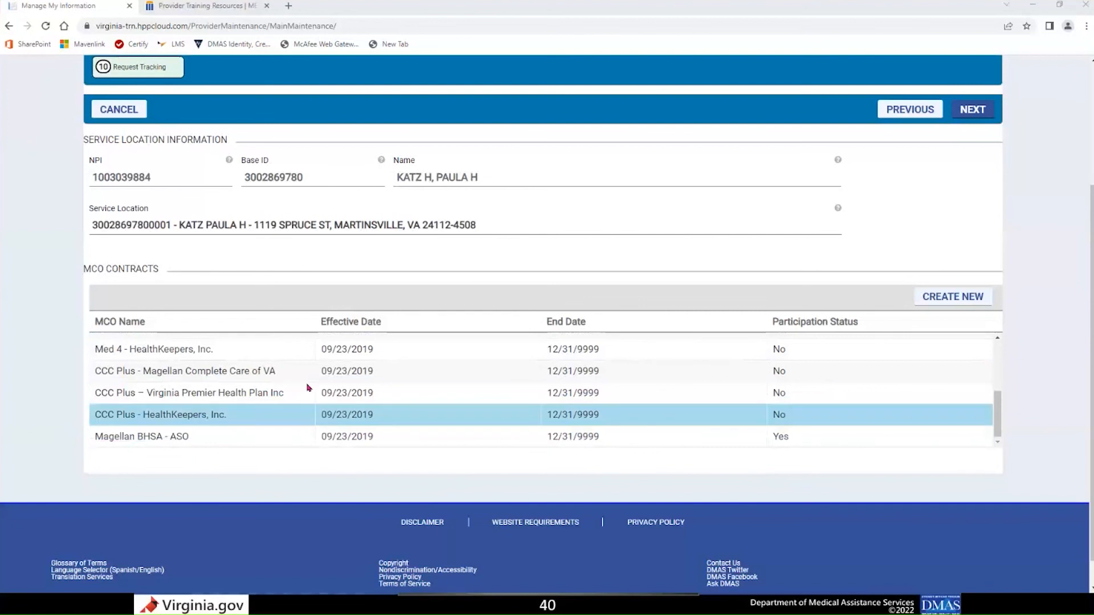
Start adding managed care organizations and move CCC Plus - Aetna Better Health of VA into the selected MCOs.
click(962, 300)
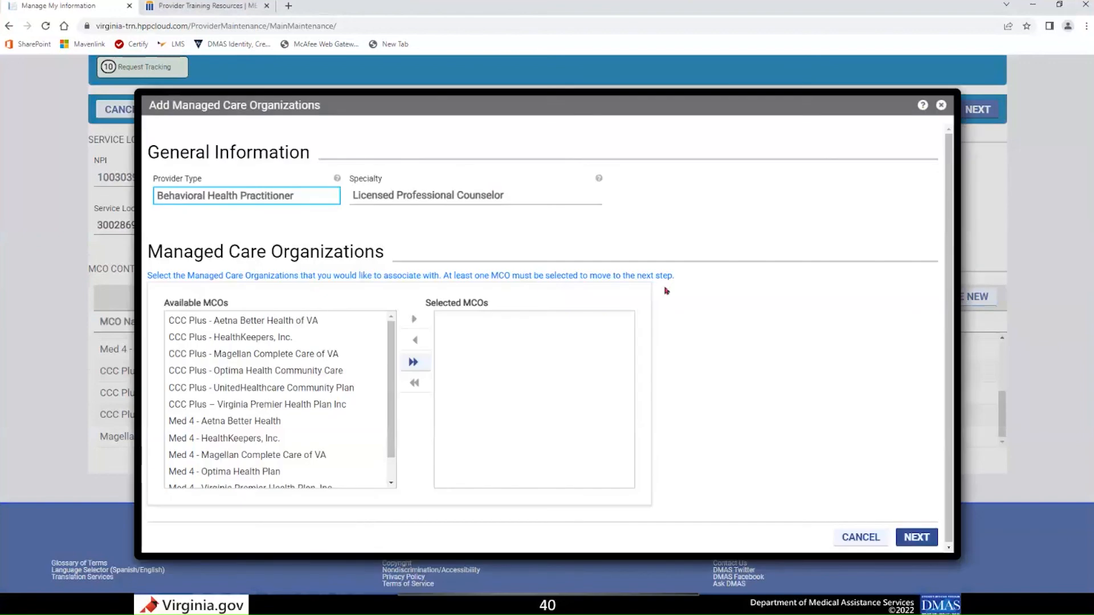
click(236, 192)
click(219, 322)
click(220, 322)
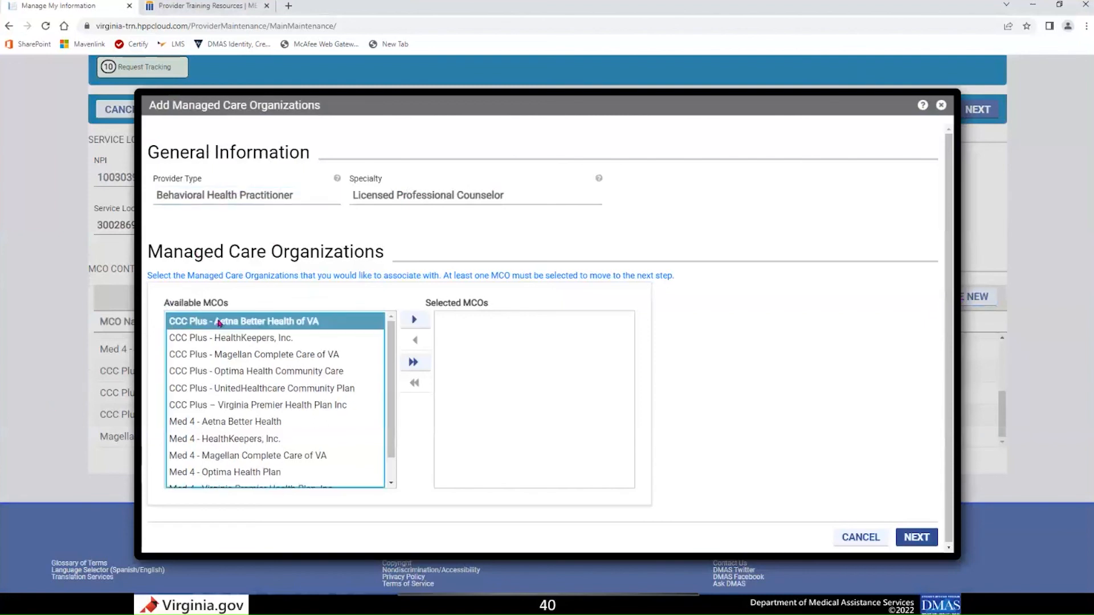
click(404, 323)
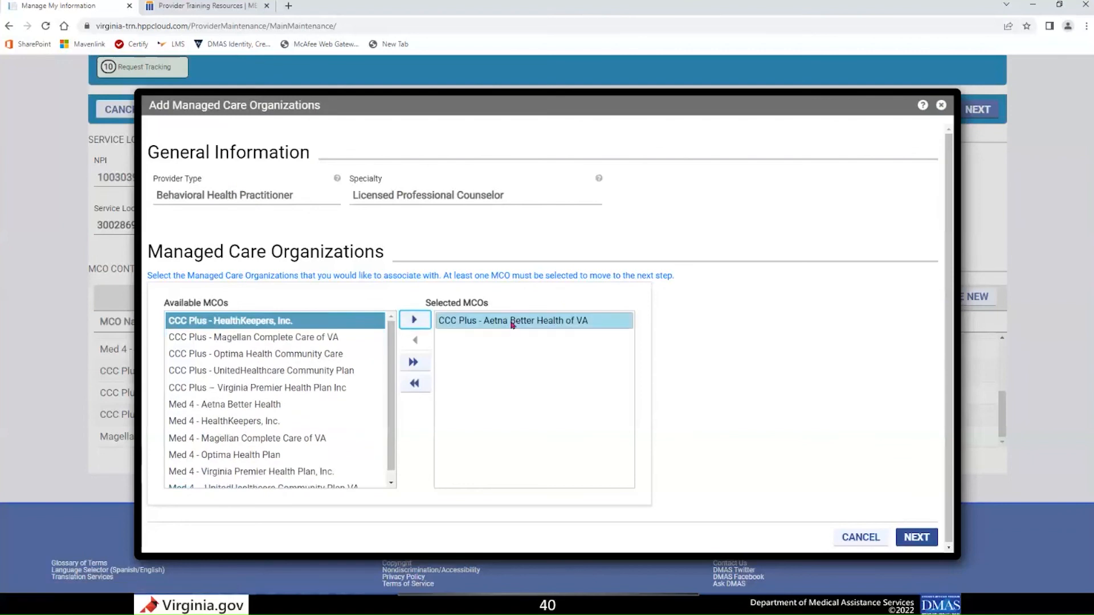
Highlight CCC Plus - HealthKeepers, Magellan and Optima together among the available MCOs, reduce the selection to Magellan, and continue to the disclosure page.
ctrl+click(237, 338)
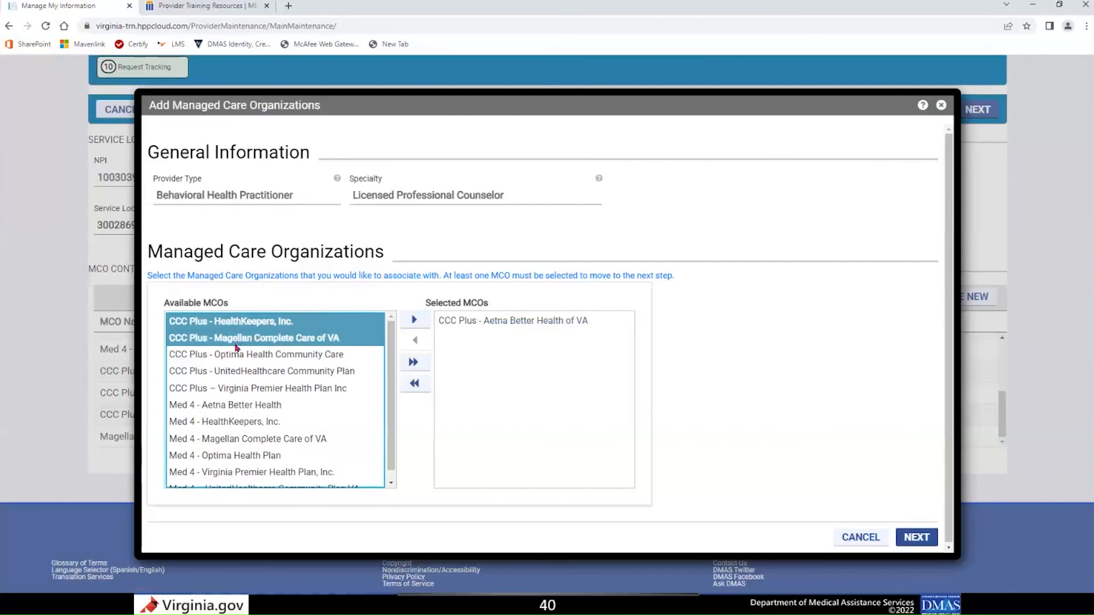
ctrl+click(239, 354)
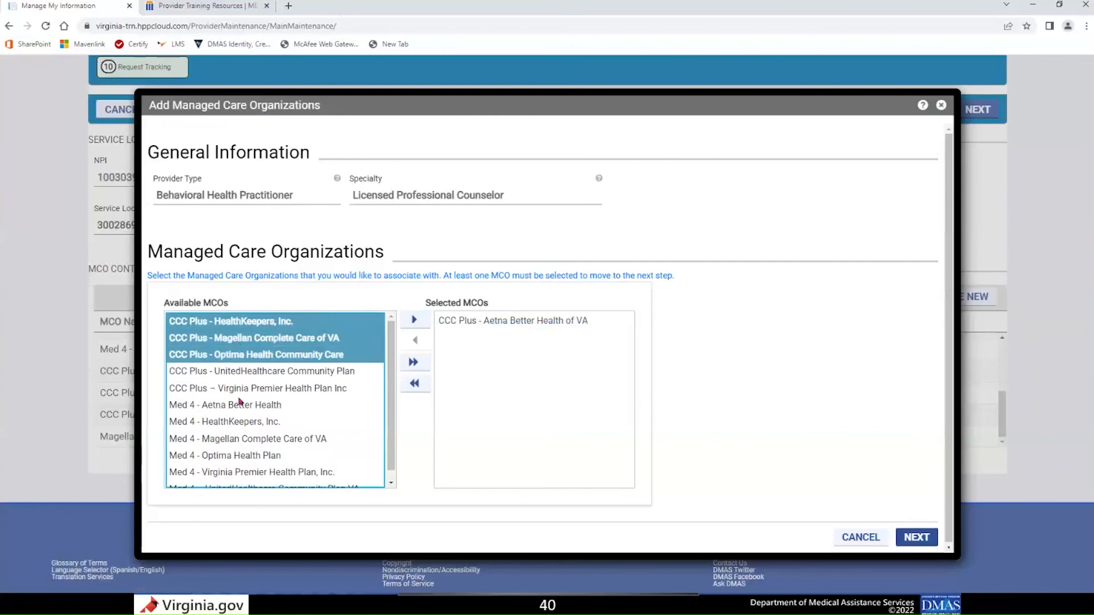
click(259, 345)
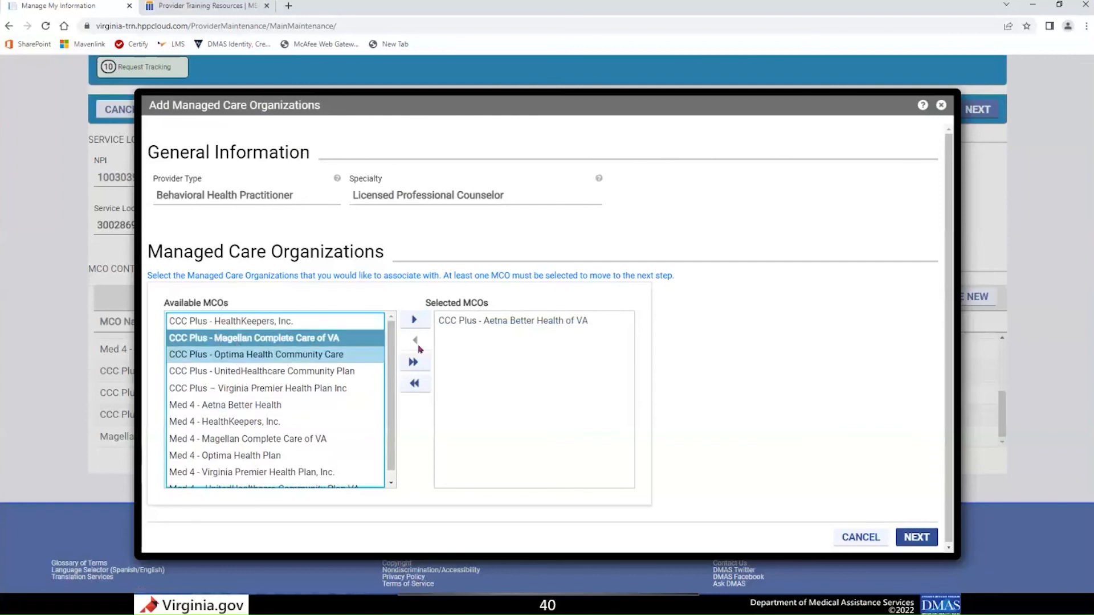
click(420, 322)
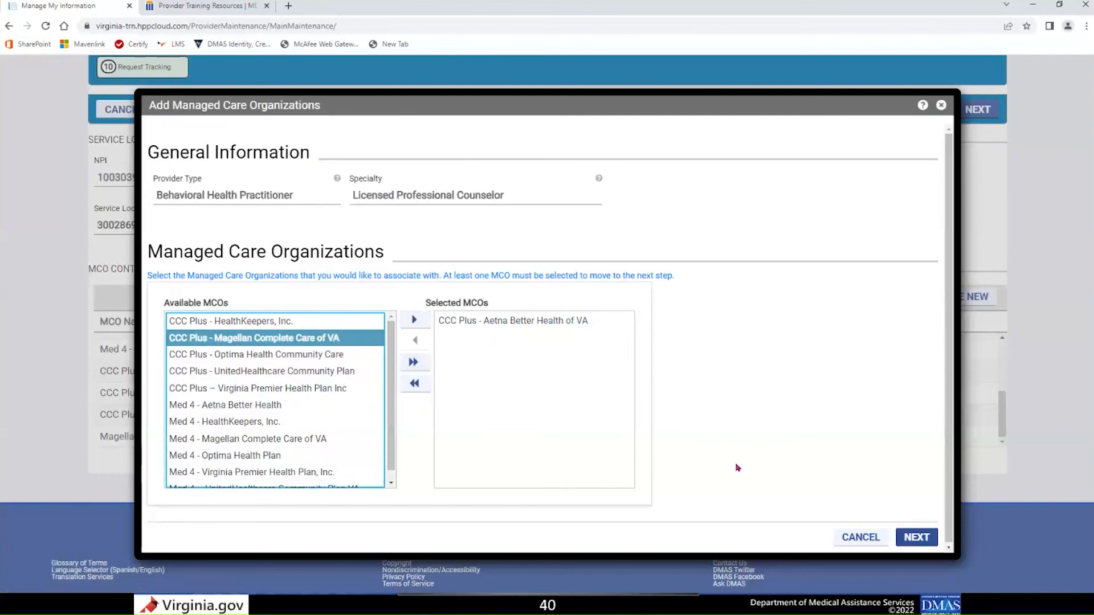
click(921, 543)
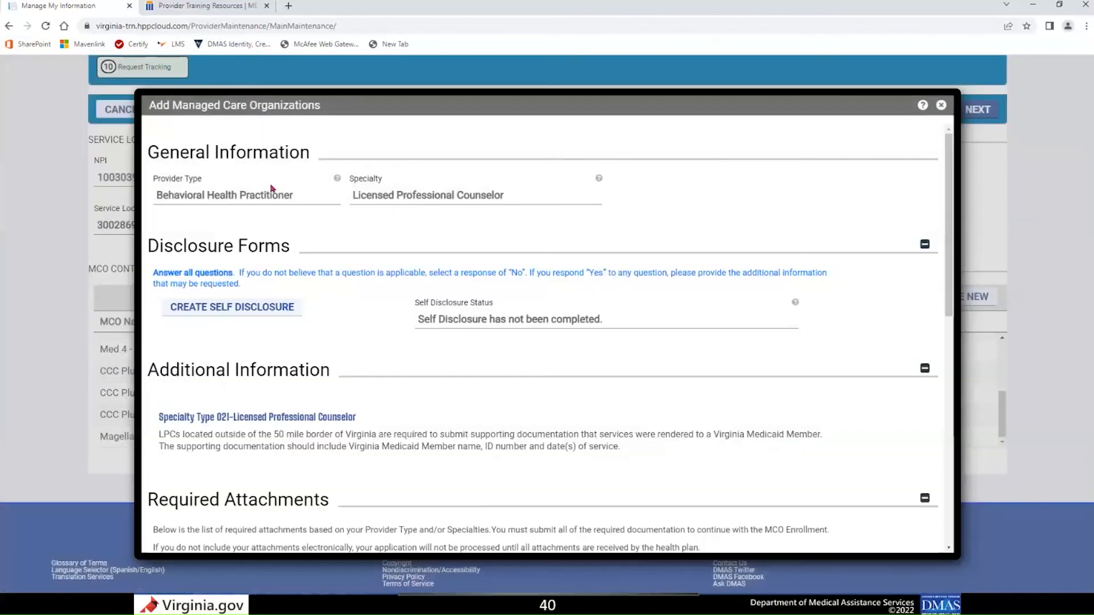
Review the MCO form's provider type, specialty, disclosure forms, additional information, required attachments and attachments sections.
click(224, 192)
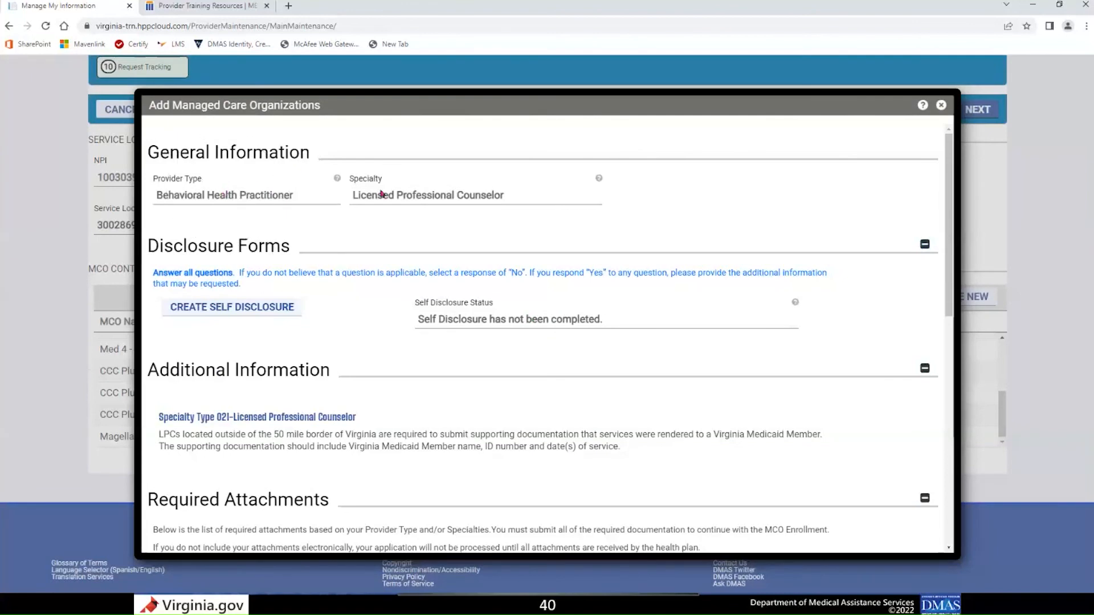
click(403, 194)
scroll(352, 238, down, 2)
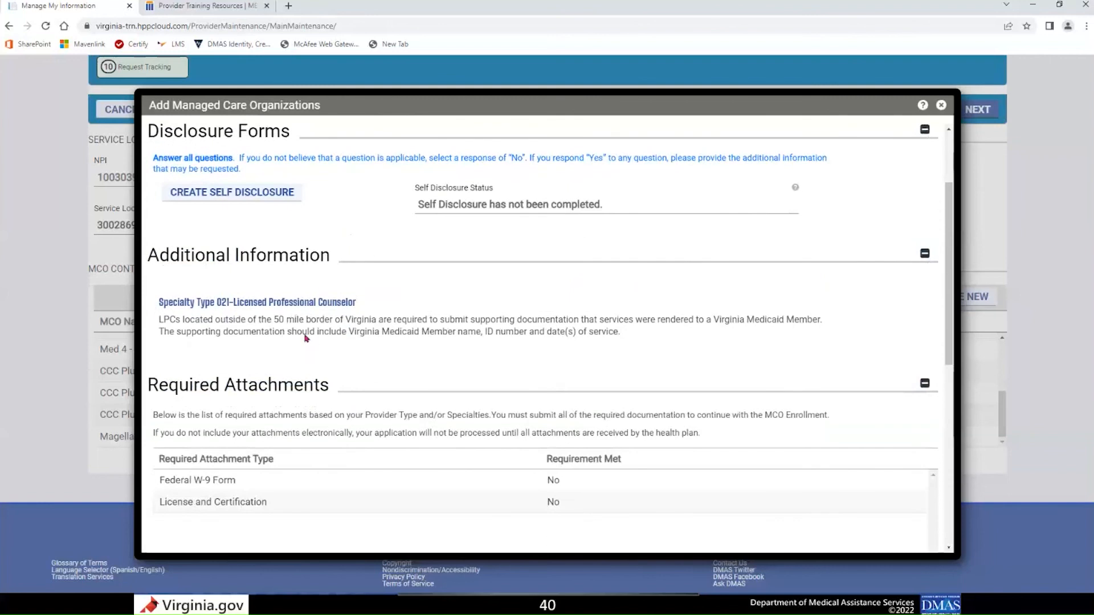
scroll(306, 339, down, 2)
scroll(306, 338, down, 1)
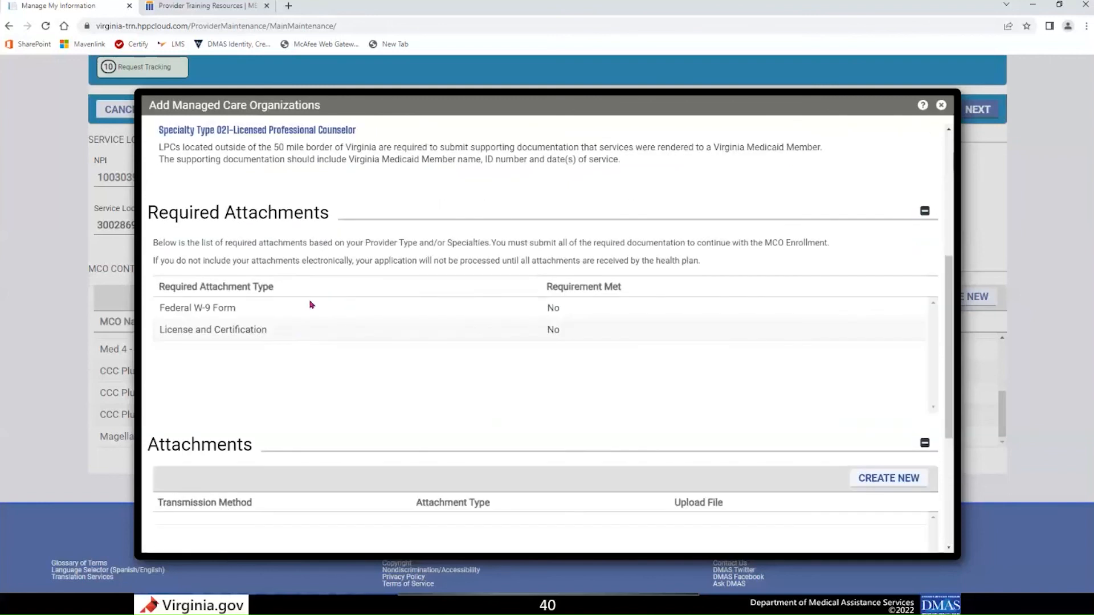
scroll(303, 251, down, 2)
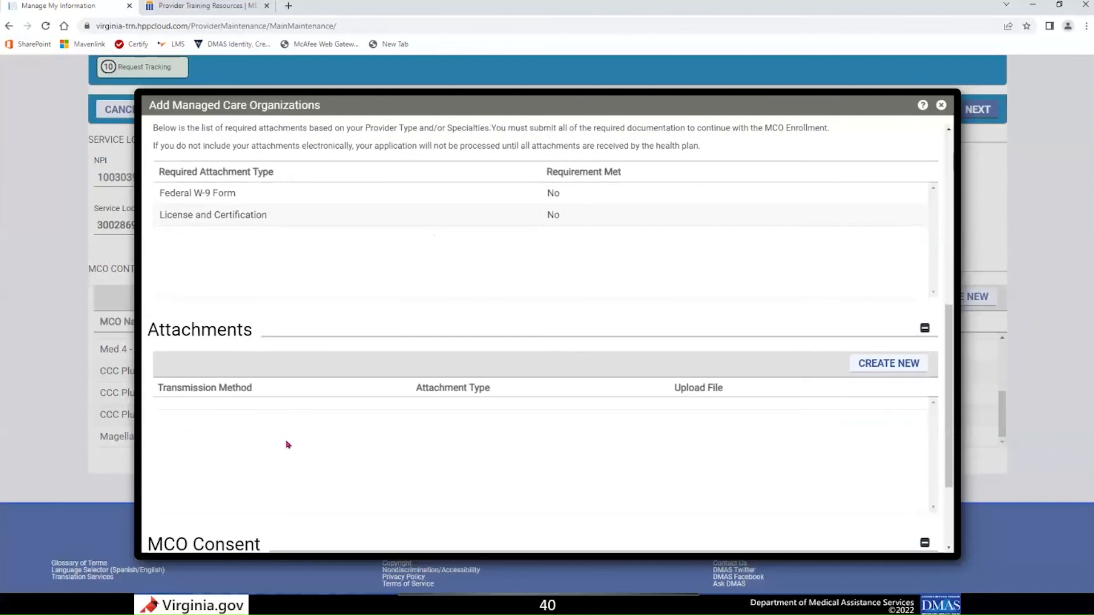
scroll(287, 443, up, 1)
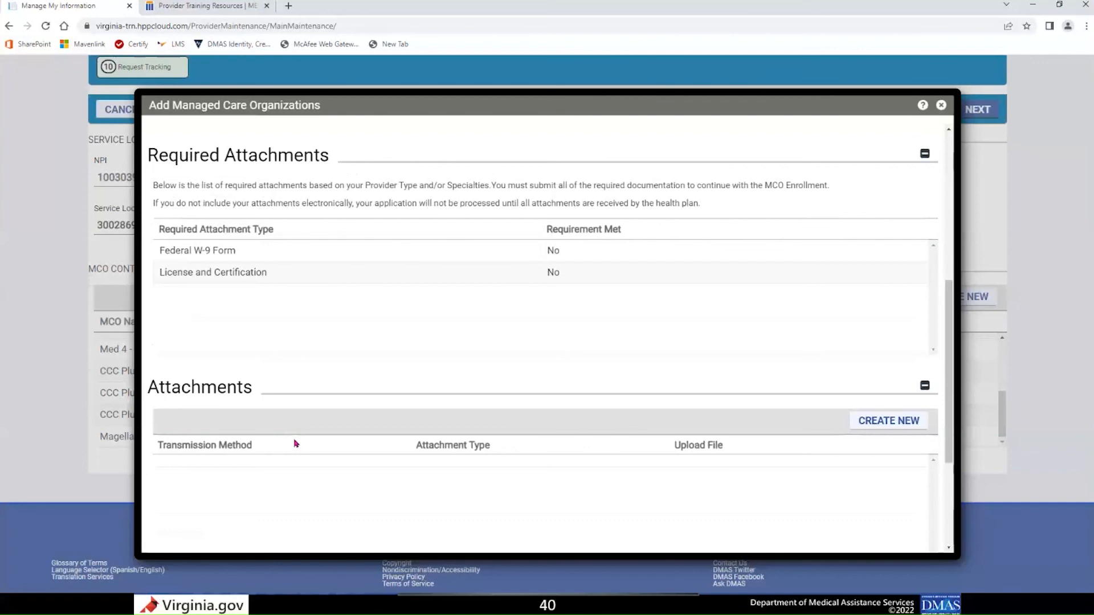
click(296, 296)
click(213, 259)
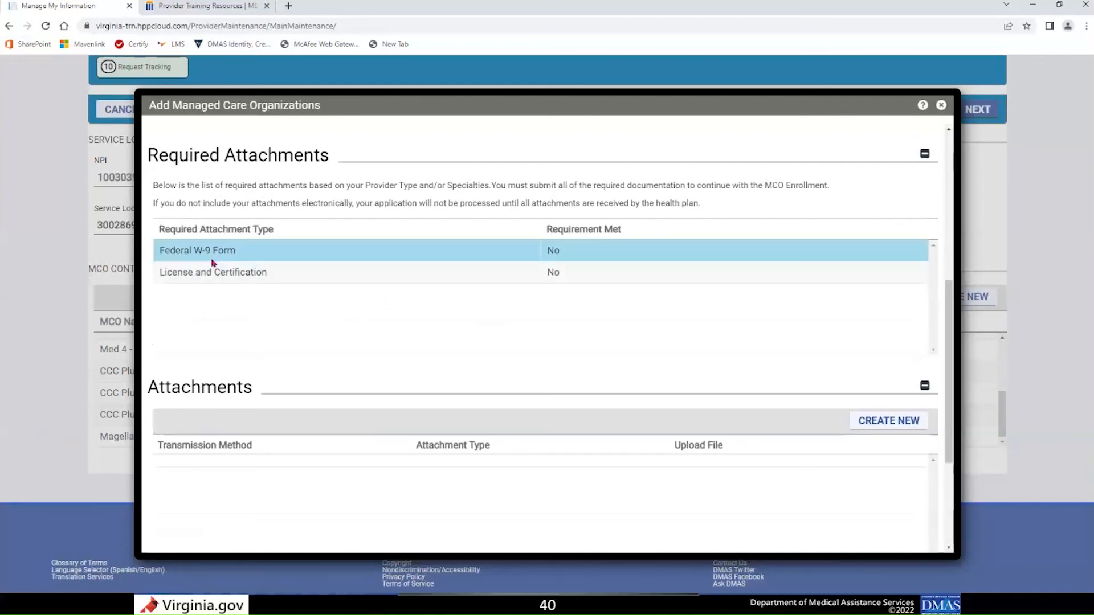
click(212, 267)
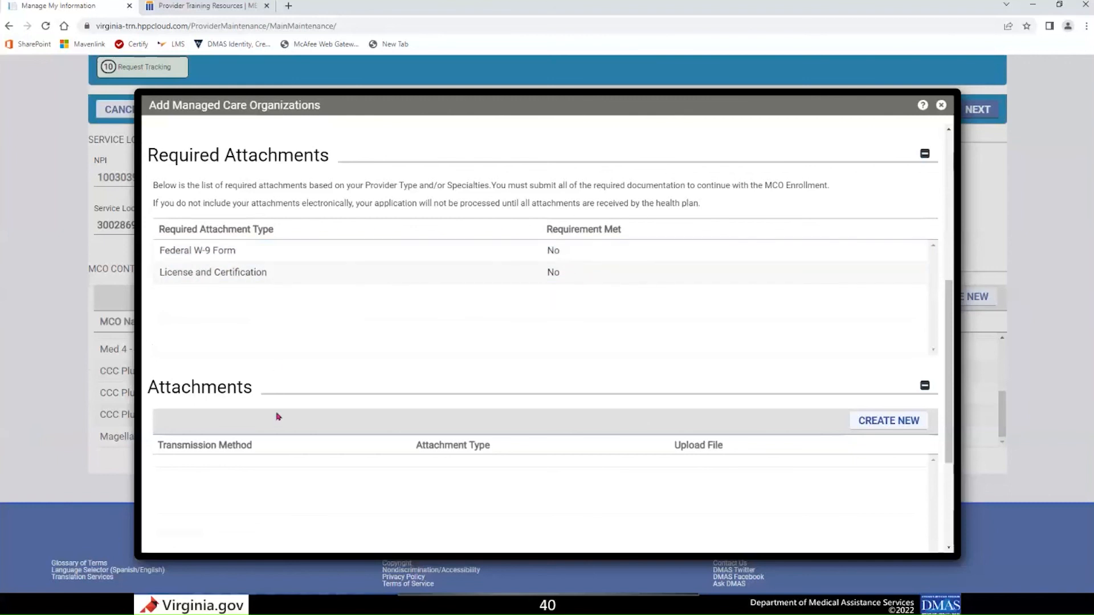
scroll(279, 419, down, 1)
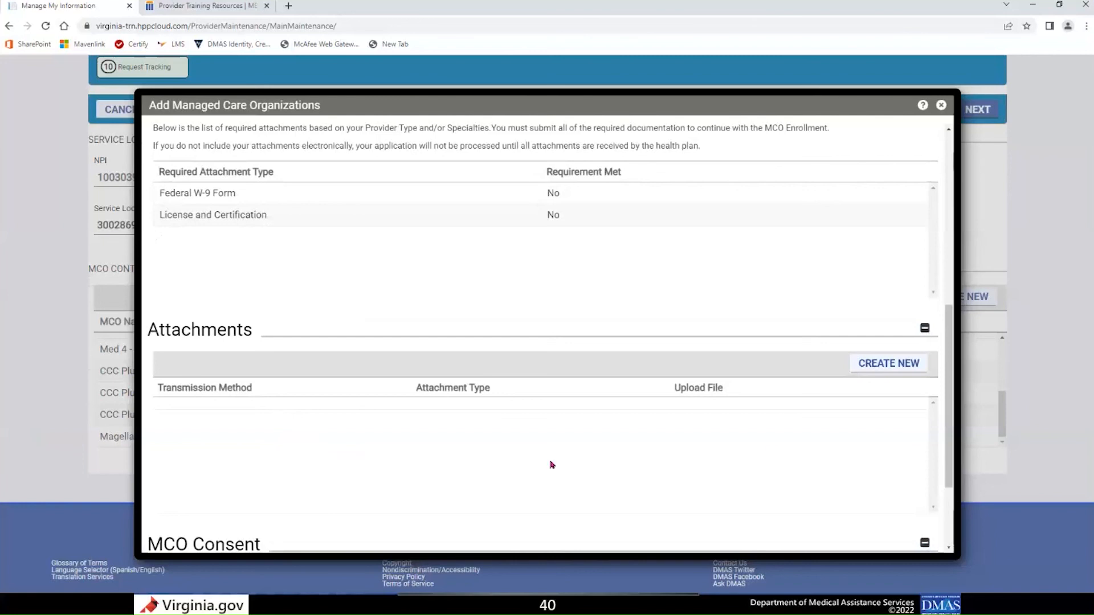
Start a new attachment with transmission method Electronic Only and type Federal W-9 Form, and leave it without saving.
click(886, 365)
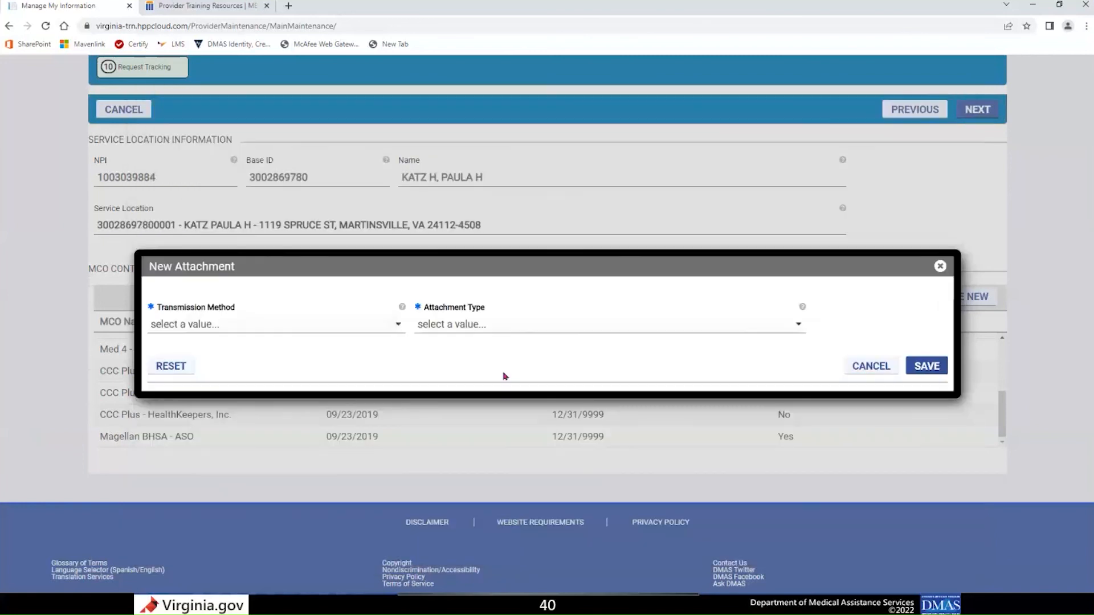
click(251, 326)
click(385, 365)
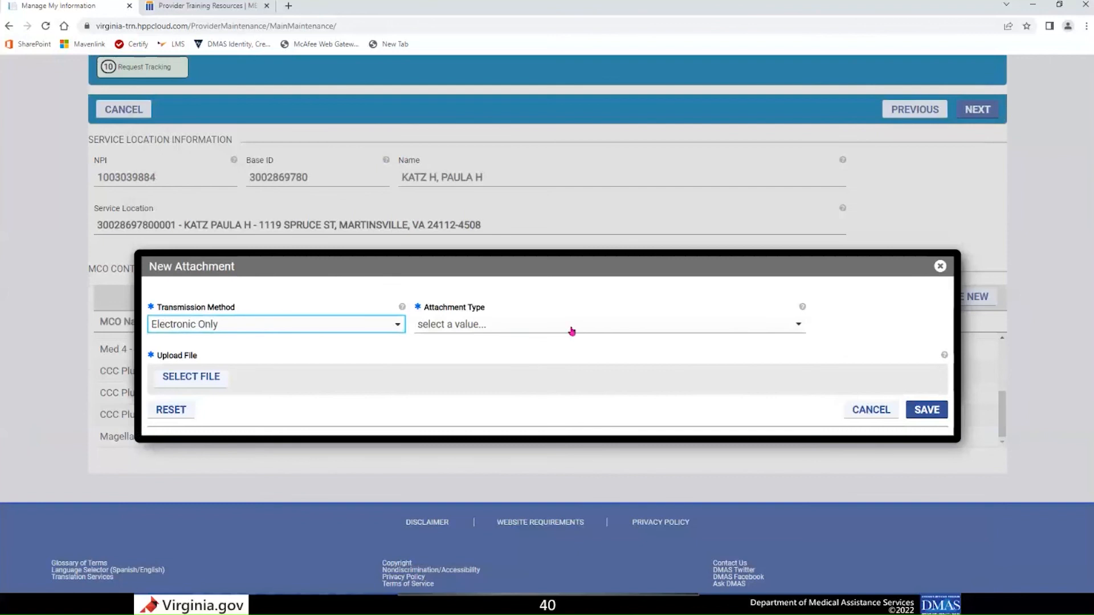
click(570, 329)
scroll(536, 412, down, 3)
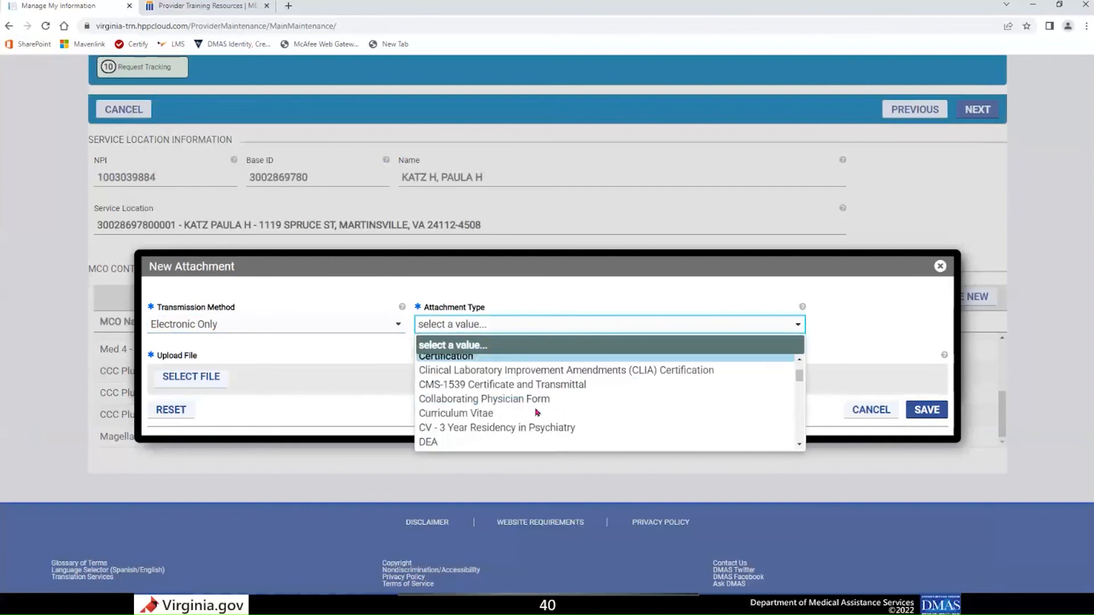
scroll(536, 411, down, 2)
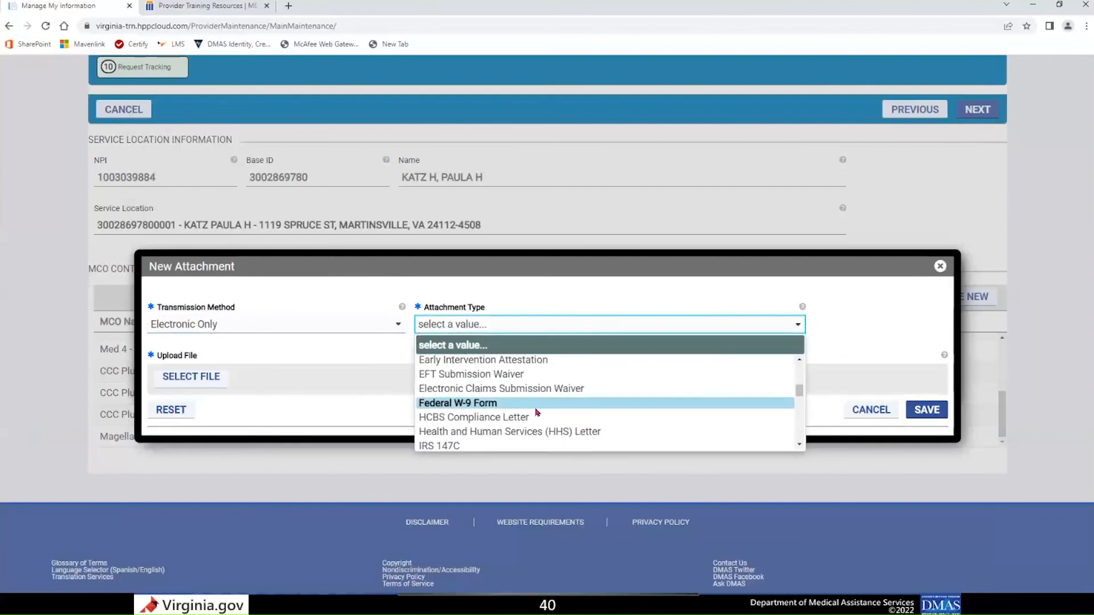
click(536, 406)
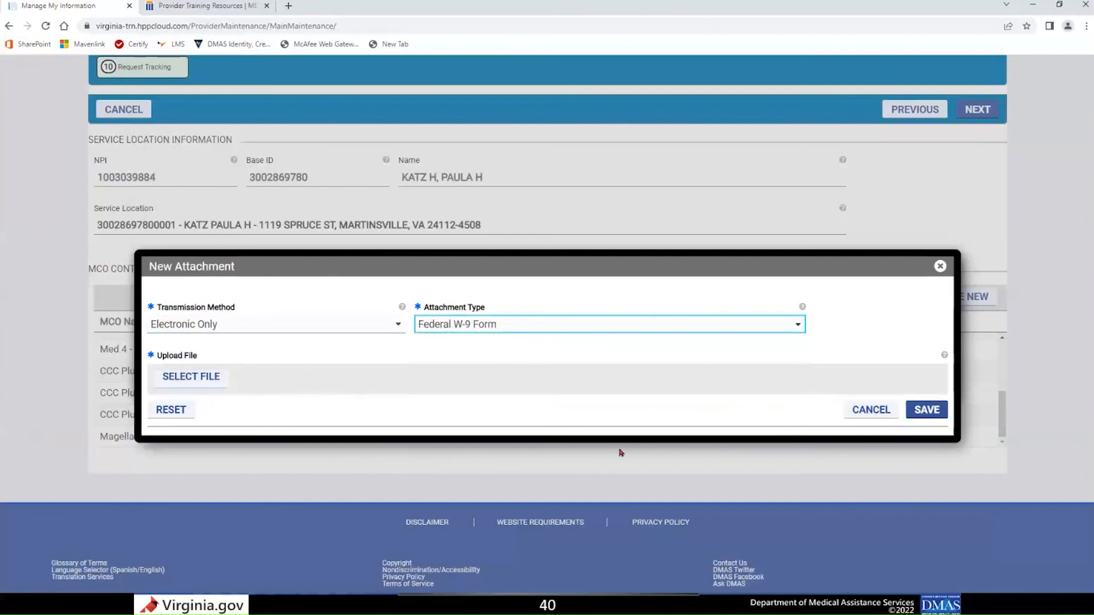
click(870, 412)
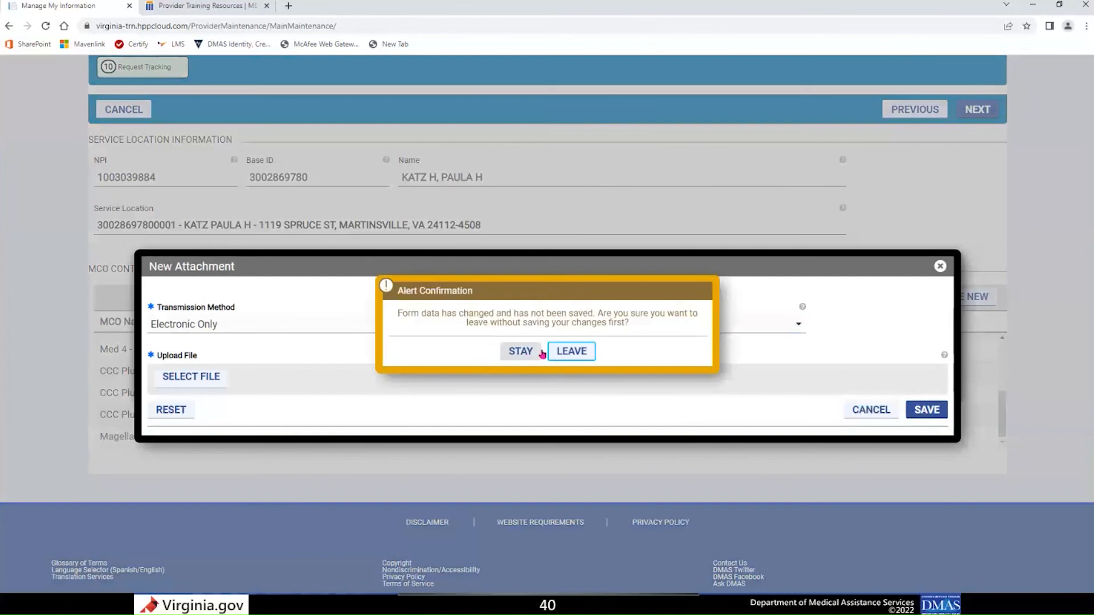
click(567, 356)
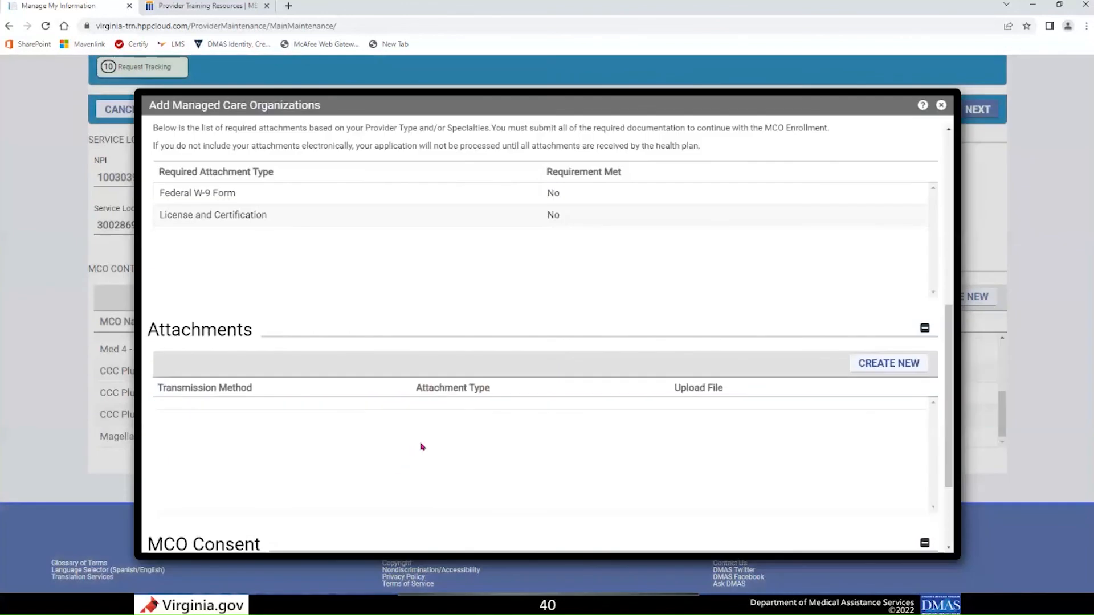
Show the MCO Consent agreement and submission options, and cancel the managed care organization form without saving.
click(592, 222)
scroll(483, 466, down, 3)
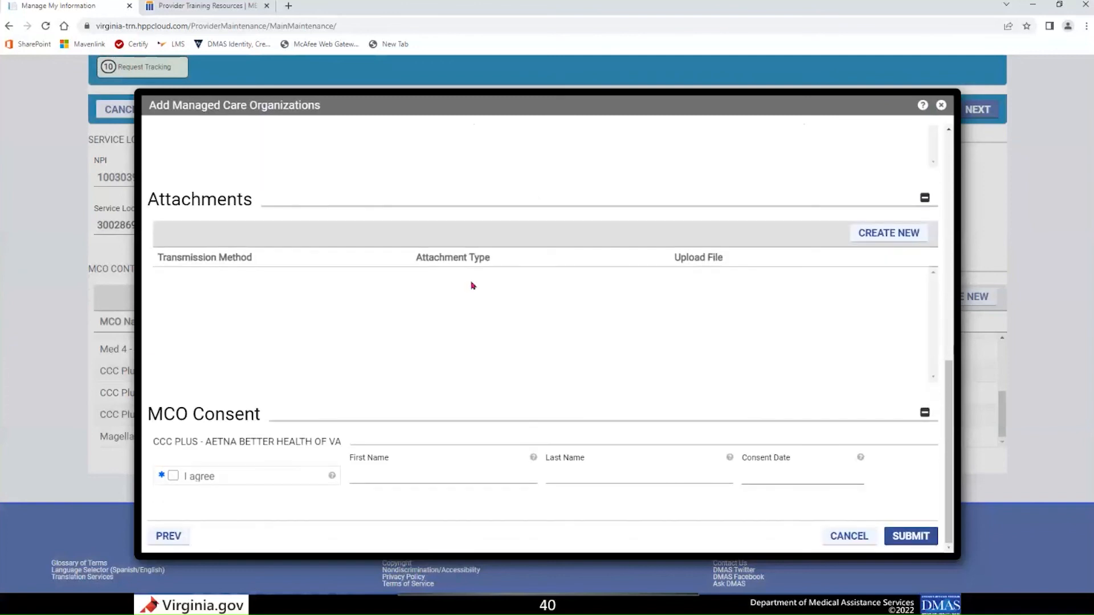
click(174, 477)
click(906, 540)
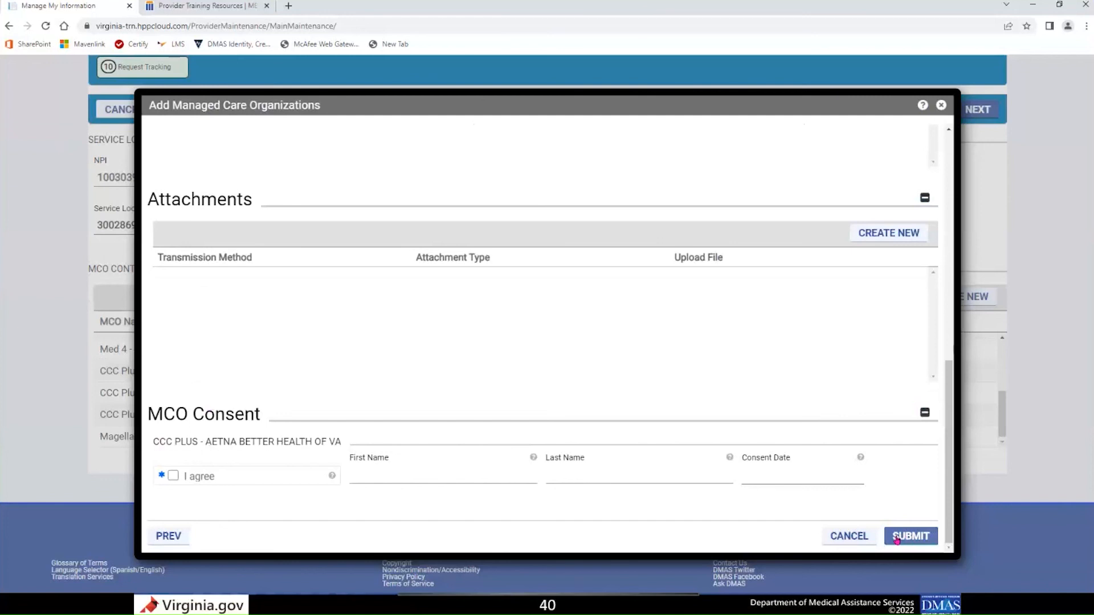
click(849, 538)
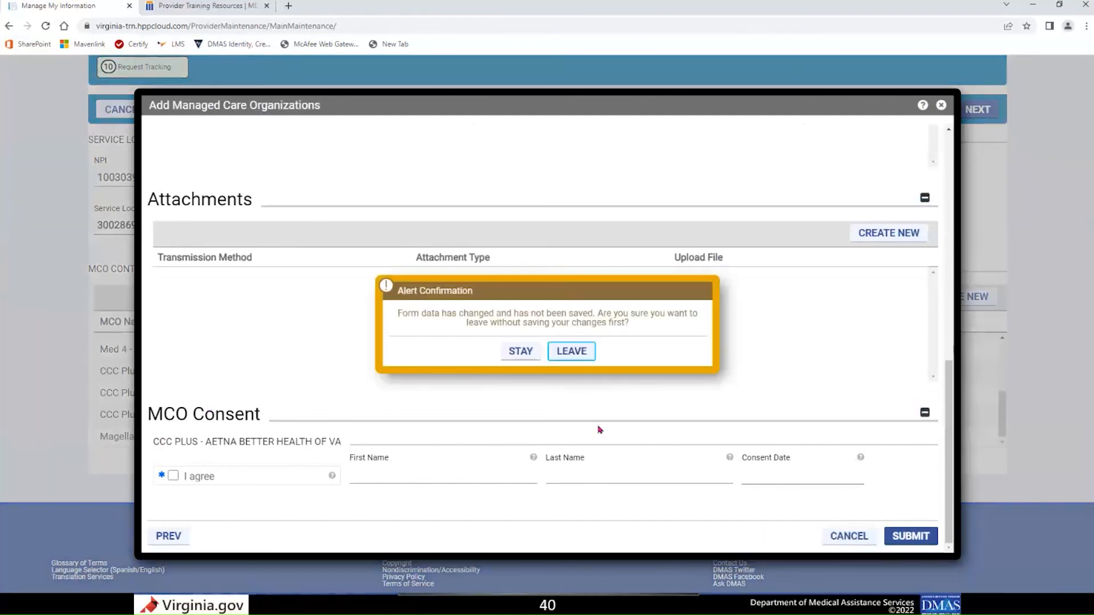
click(566, 355)
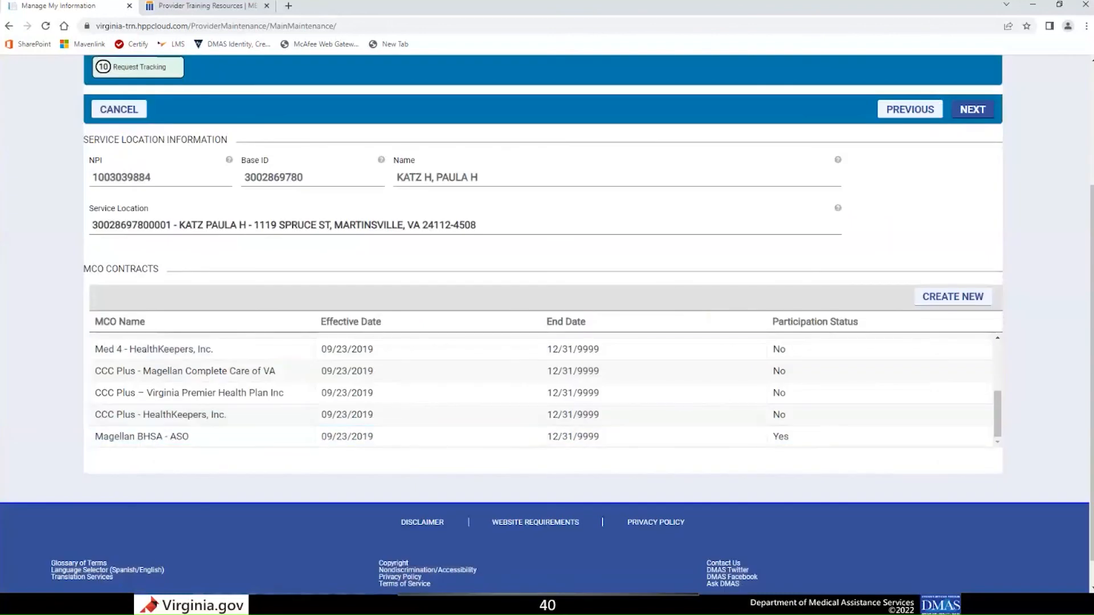
Open the Request Tracking section and review the submitted requests with their categories, dates and workflow statuses.
scroll(274, 370, up, 5)
scroll(388, 251, up, 3)
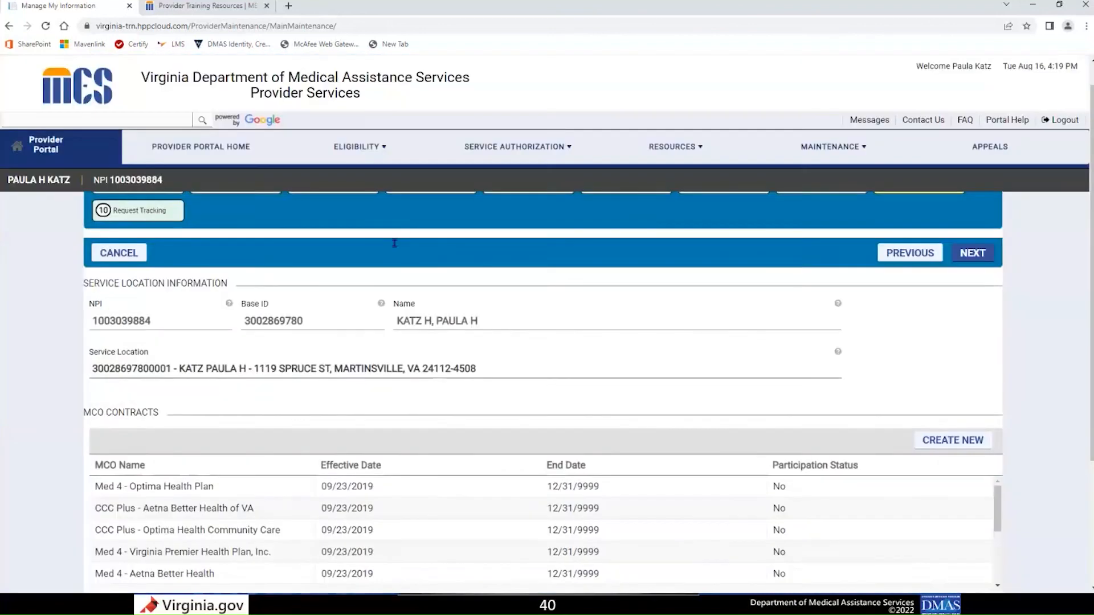
scroll(395, 243, up, 1)
click(142, 238)
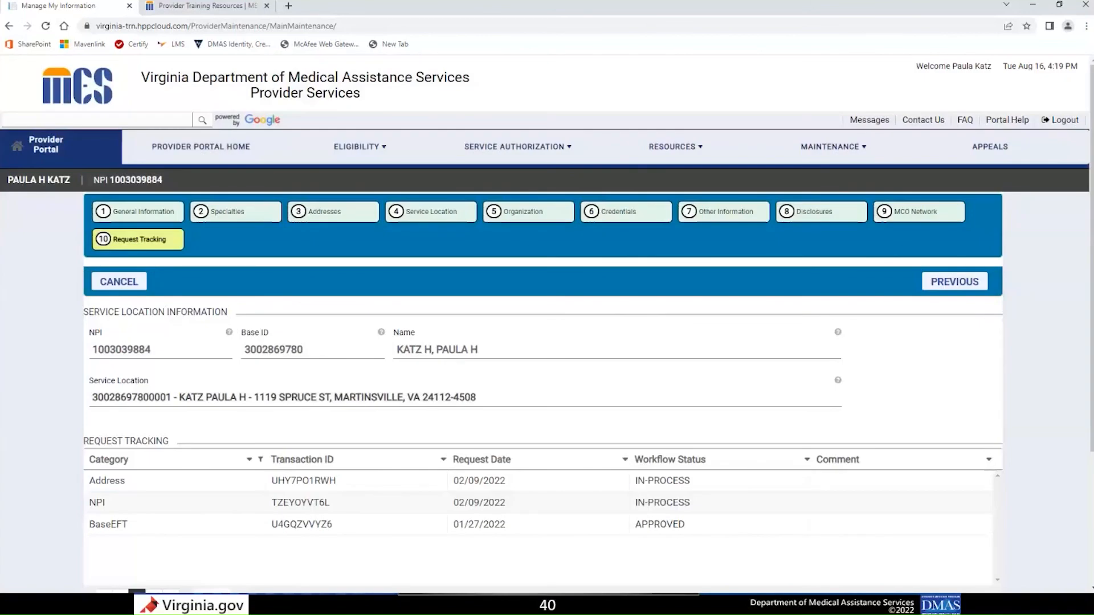
scroll(399, 408, down, 2)
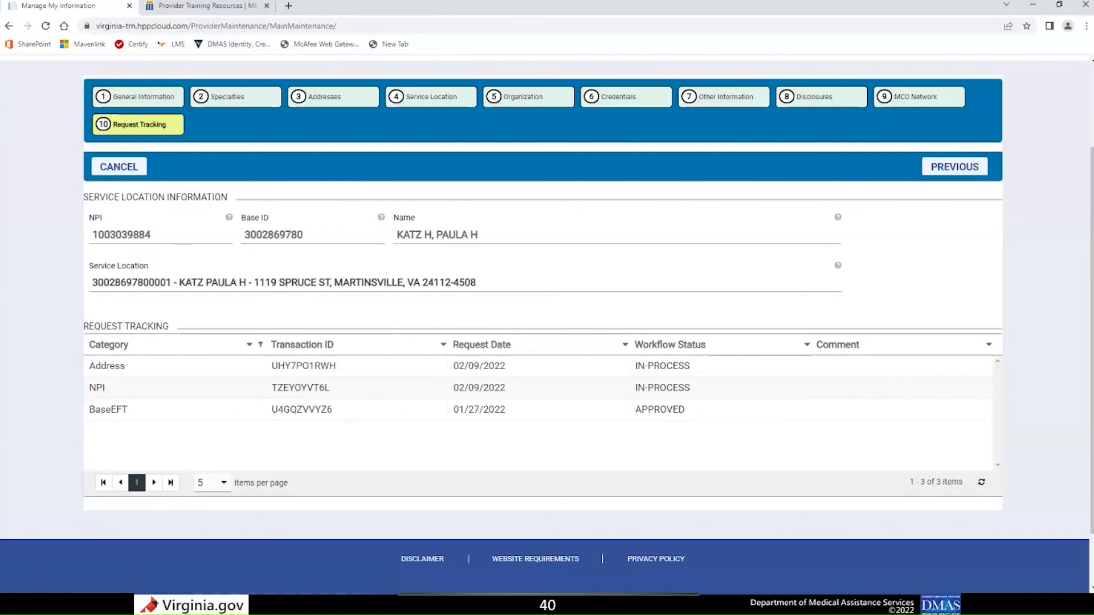
scroll(637, 330, up, 2)
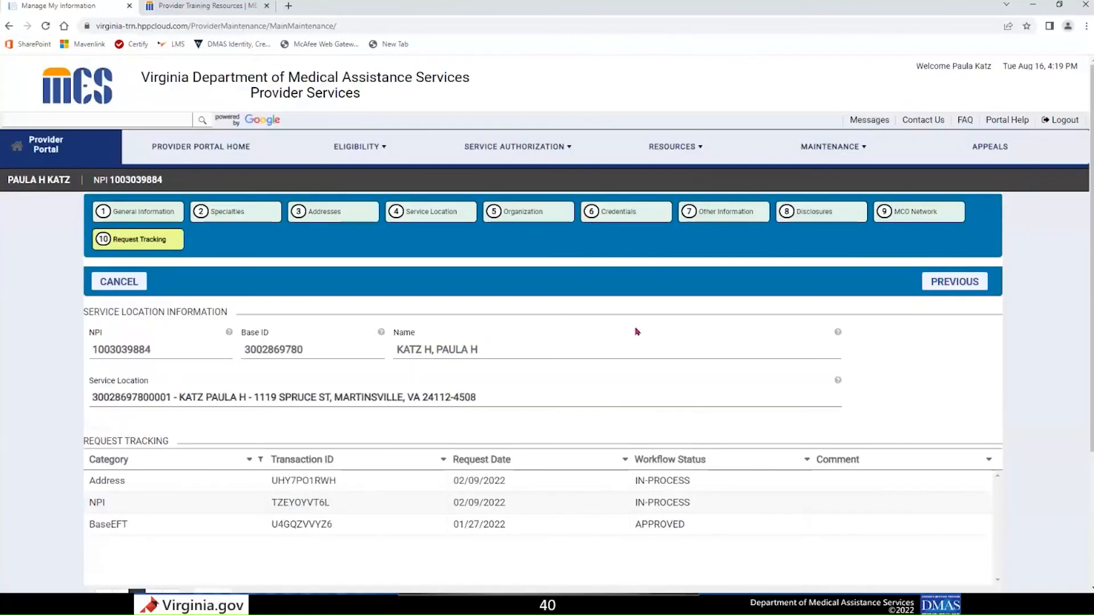
Log out of the provider portal, leaving the page without saving, and switch to the presentation slides.
click(1062, 122)
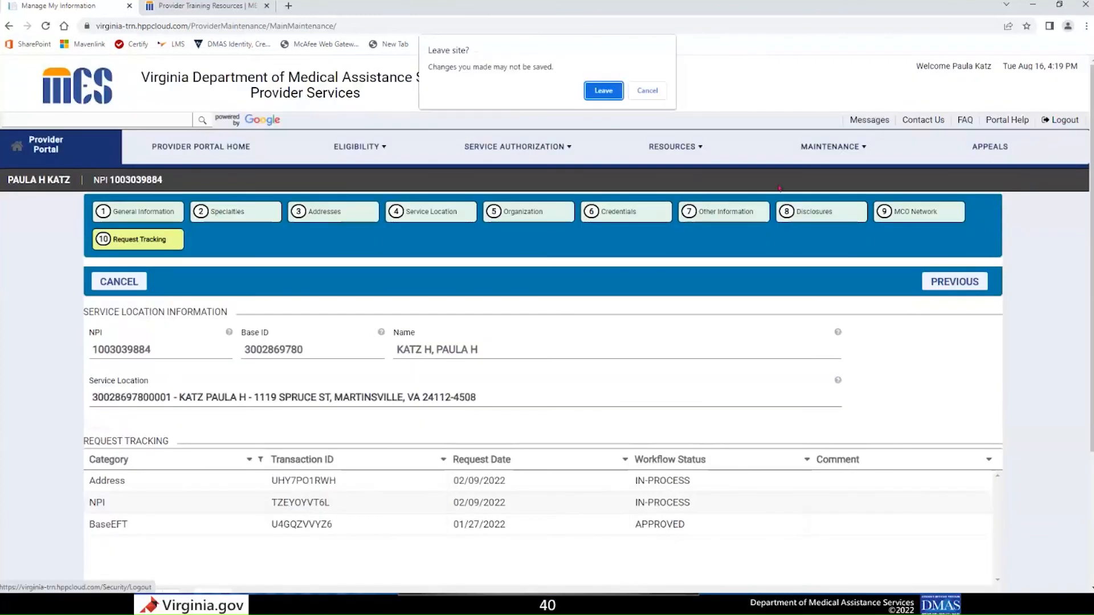
click(603, 91)
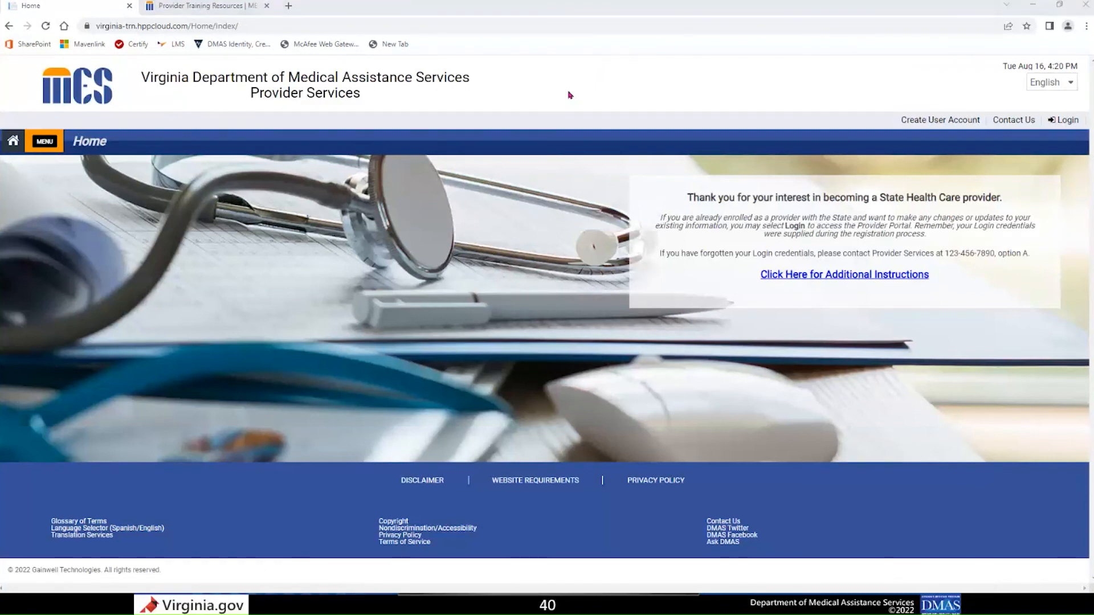
key(alt+Tab)
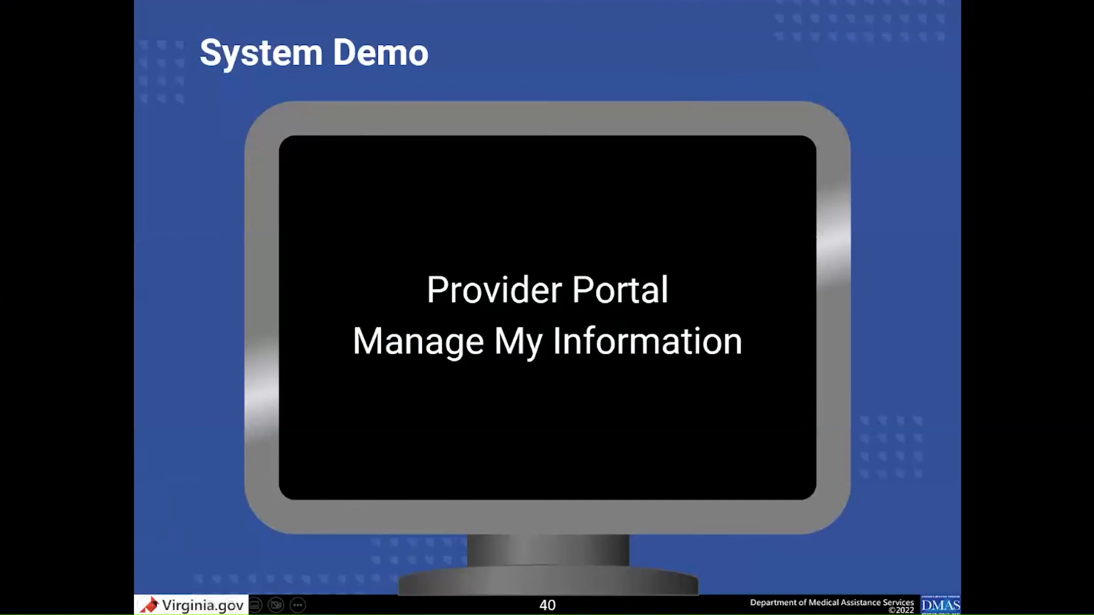
key(Right)
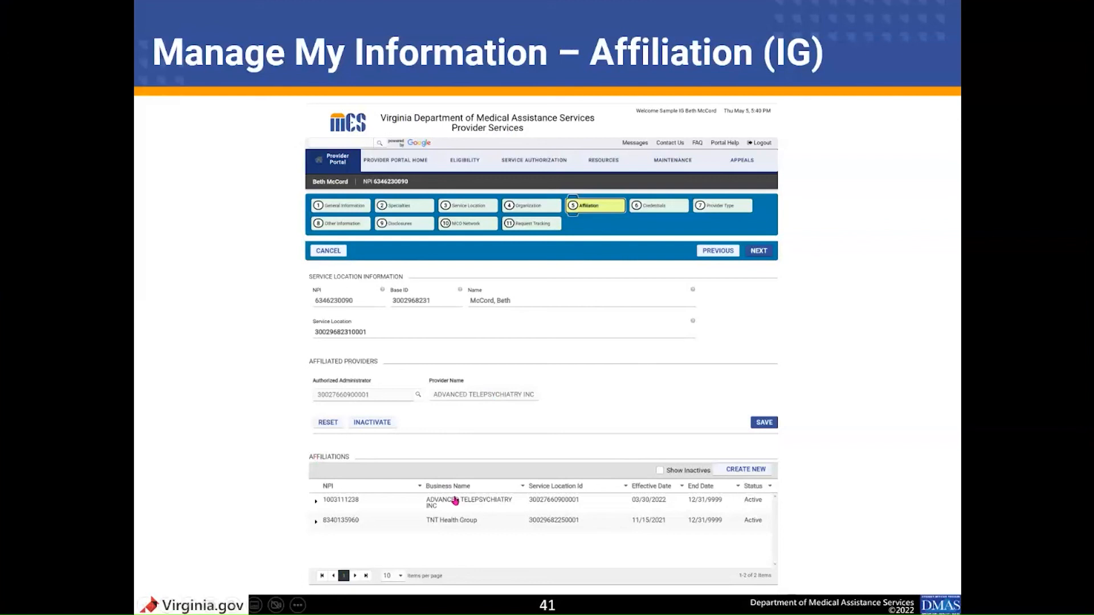
key(ctrl)
key(ctrl)
key(ctrl)
click(739, 471)
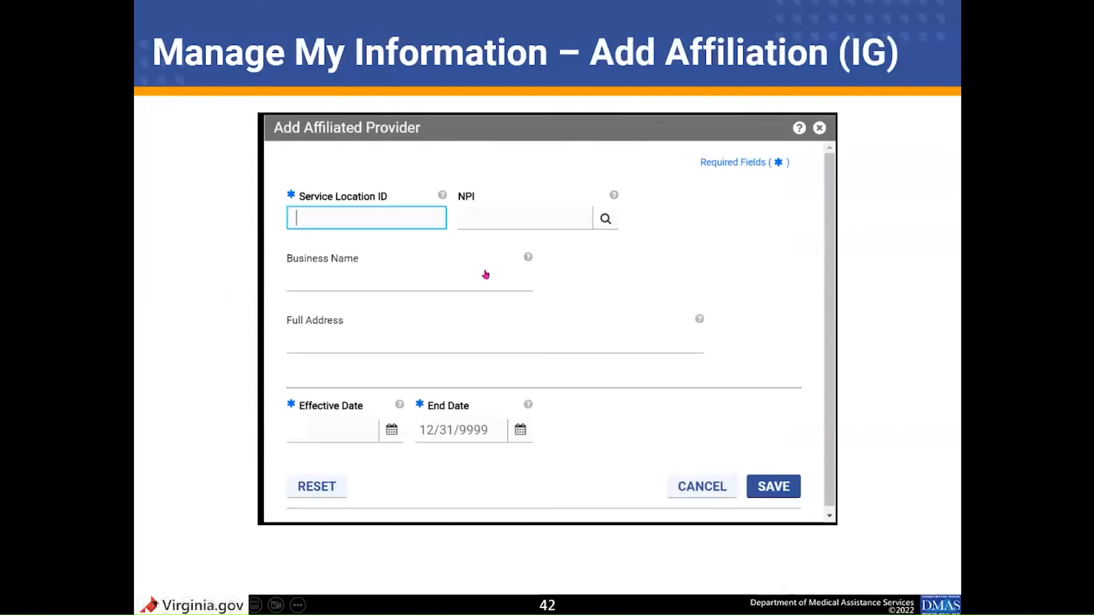